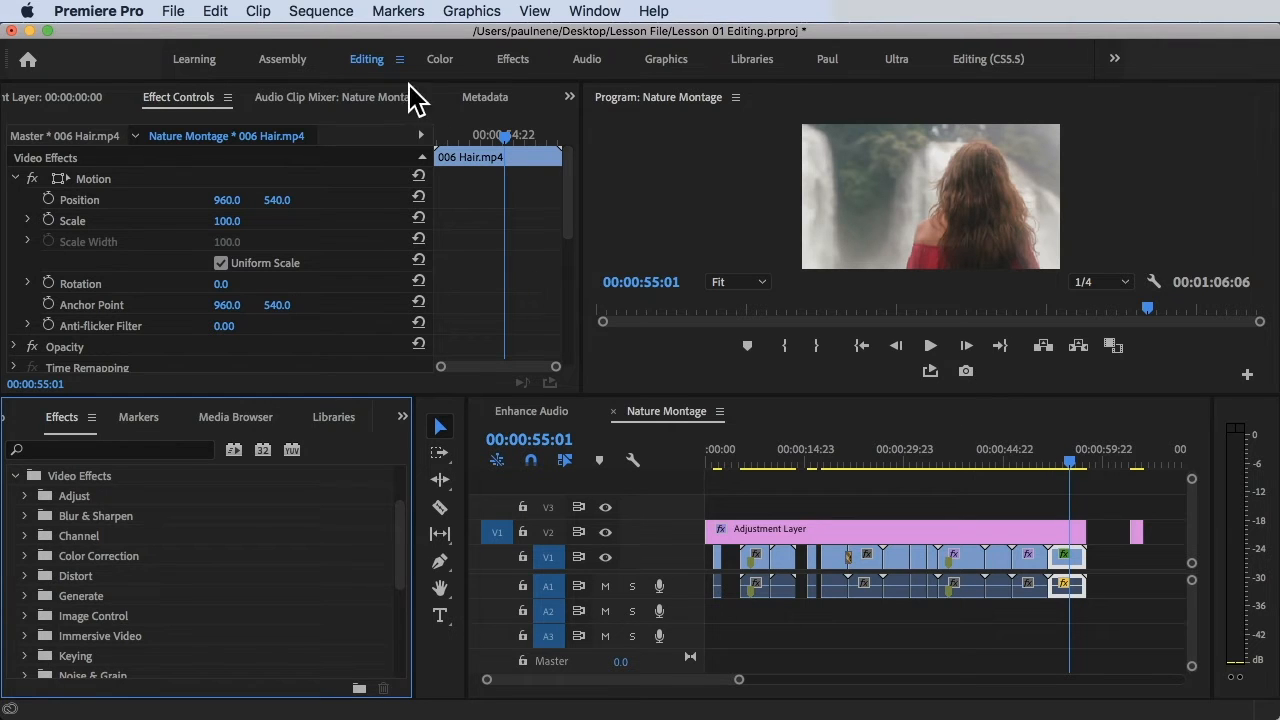
# Reset the Editing workspace to its saved layout and deselect the timeline clips.
pyautogui.click(598, 12)
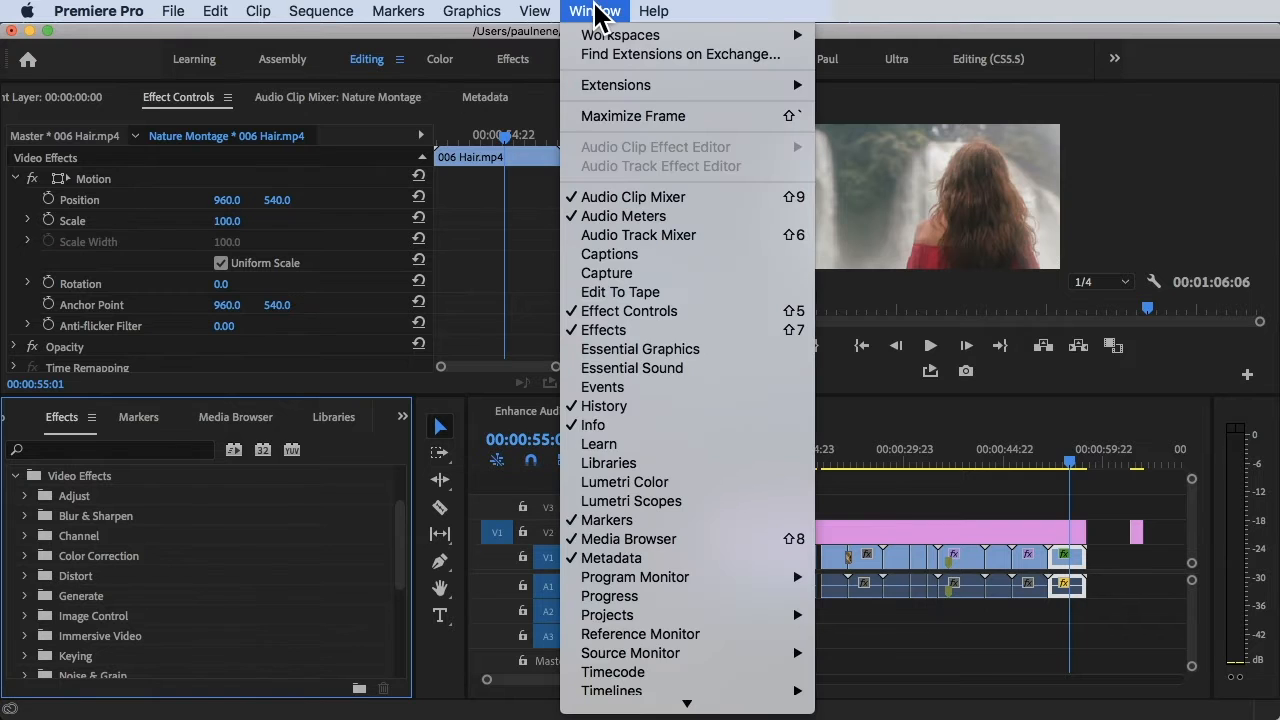
pyautogui.moveTo(645, 45)
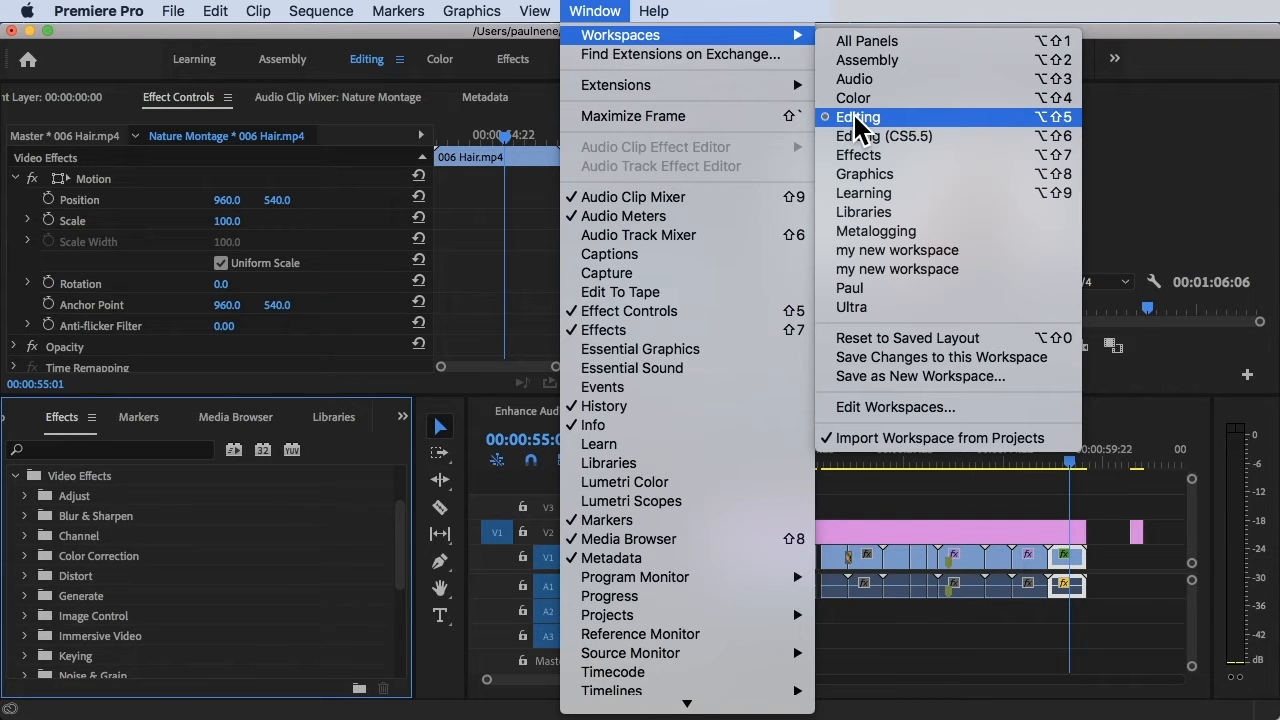
pyautogui.click(903, 340)
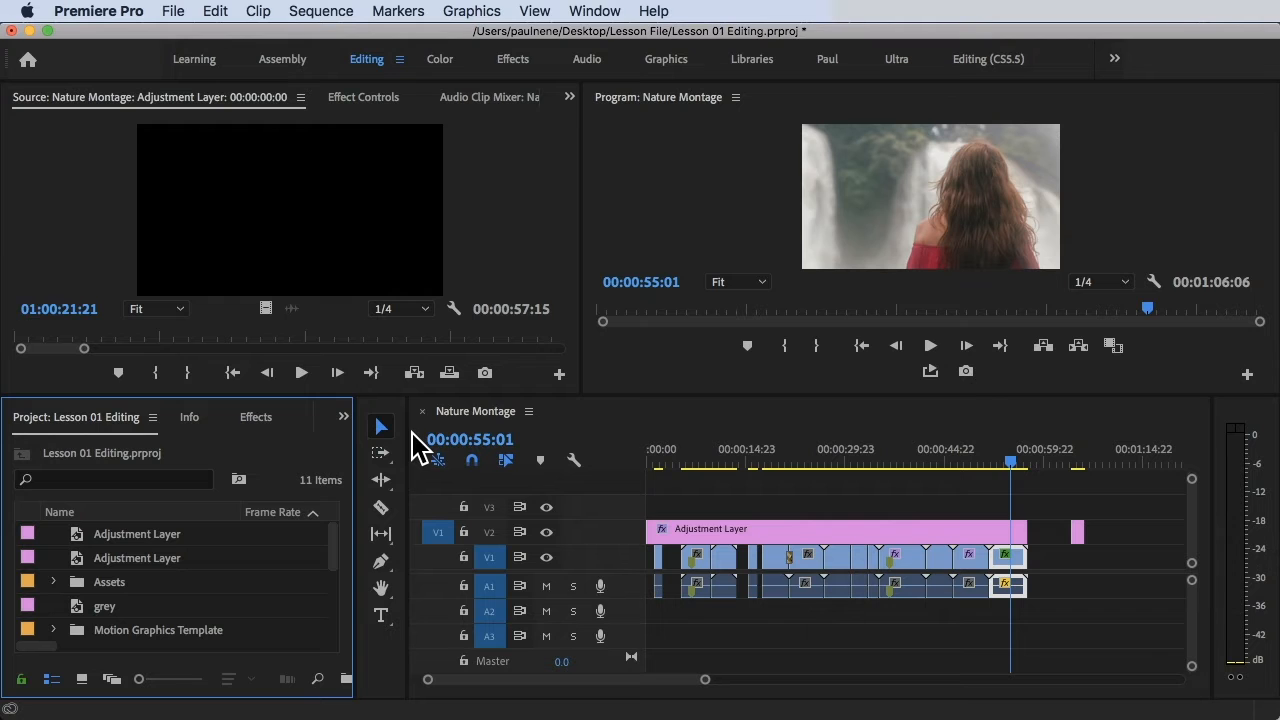
pyautogui.scroll(-3, 223, 582)
pyautogui.scroll(3, 223, 582)
pyautogui.hscroll(1, 223, 582)
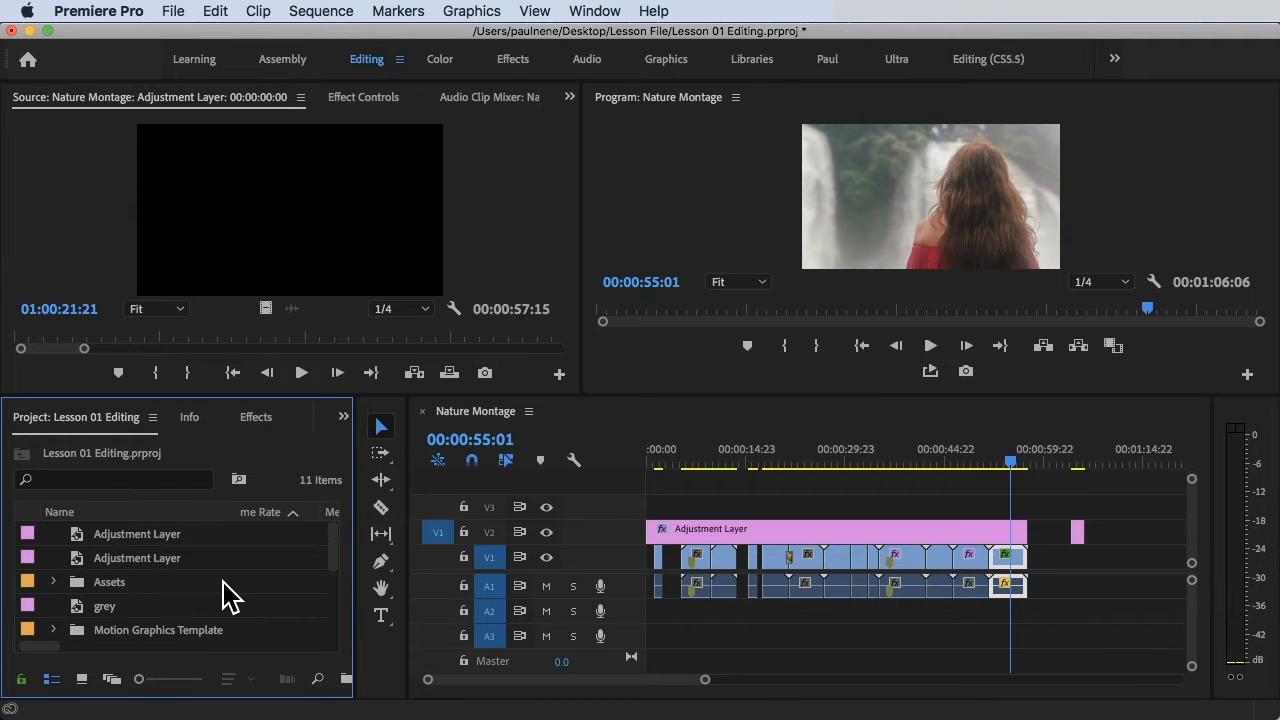
pyautogui.click(771, 507)
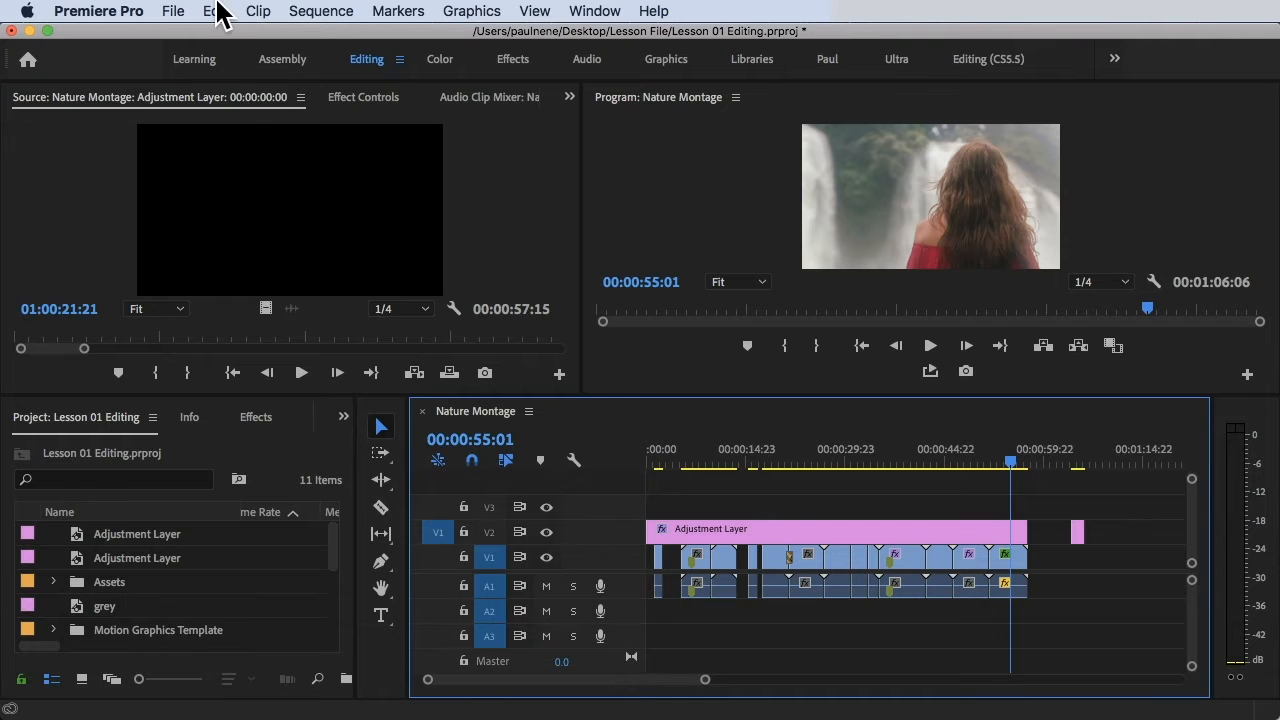
# Create a new DSLR 1080p24 sequence named GreenScreen.
pyautogui.click(172, 11)
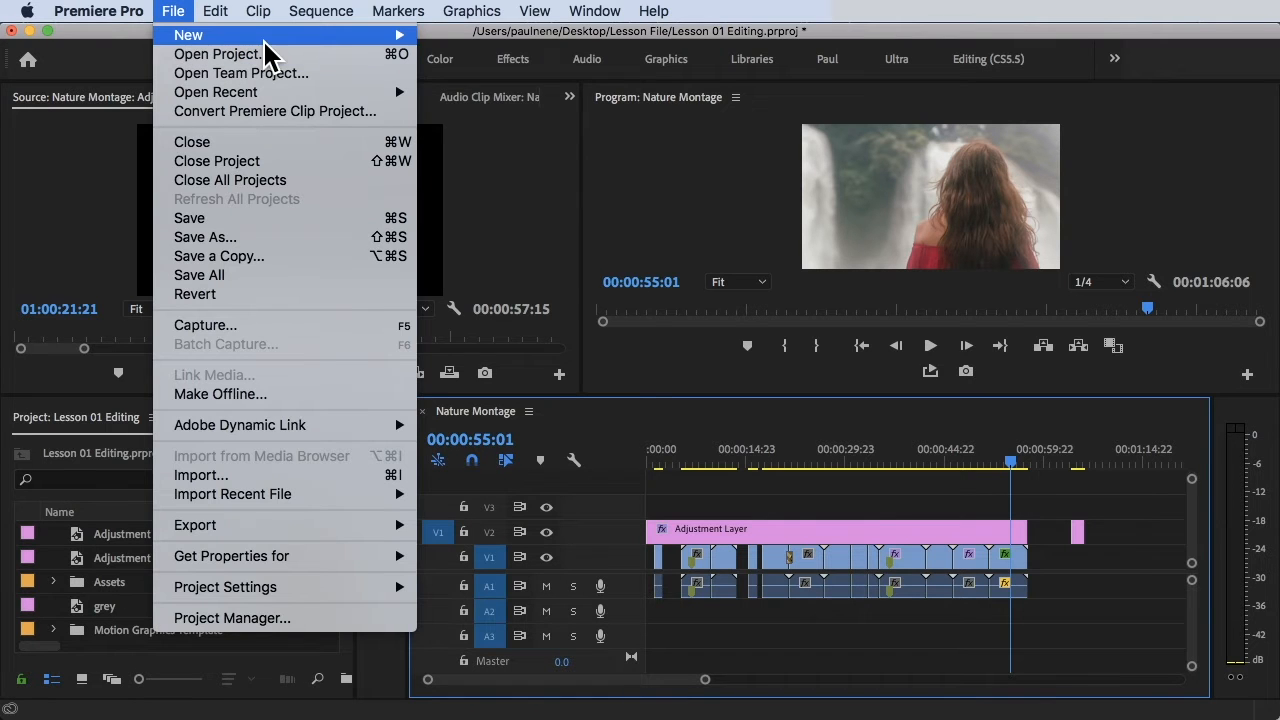
pyautogui.moveTo(390, 35)
pyautogui.click(506, 80)
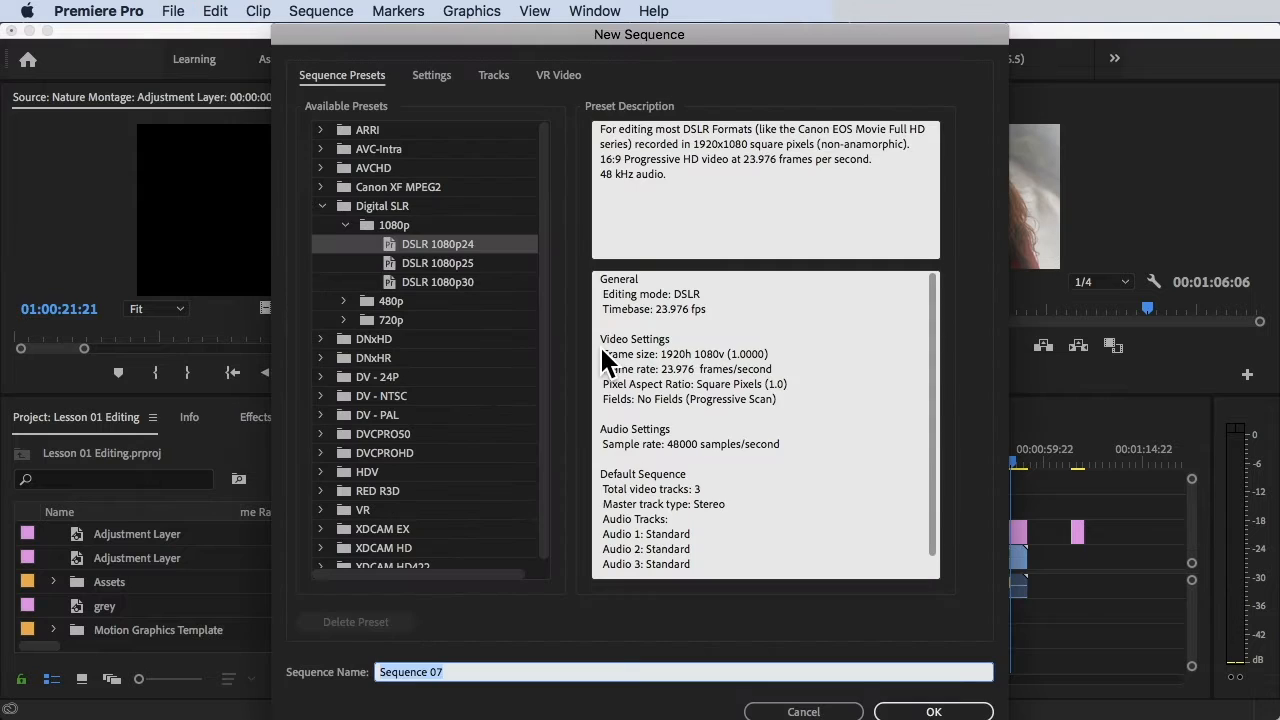
pyautogui.write('GreenScreen')
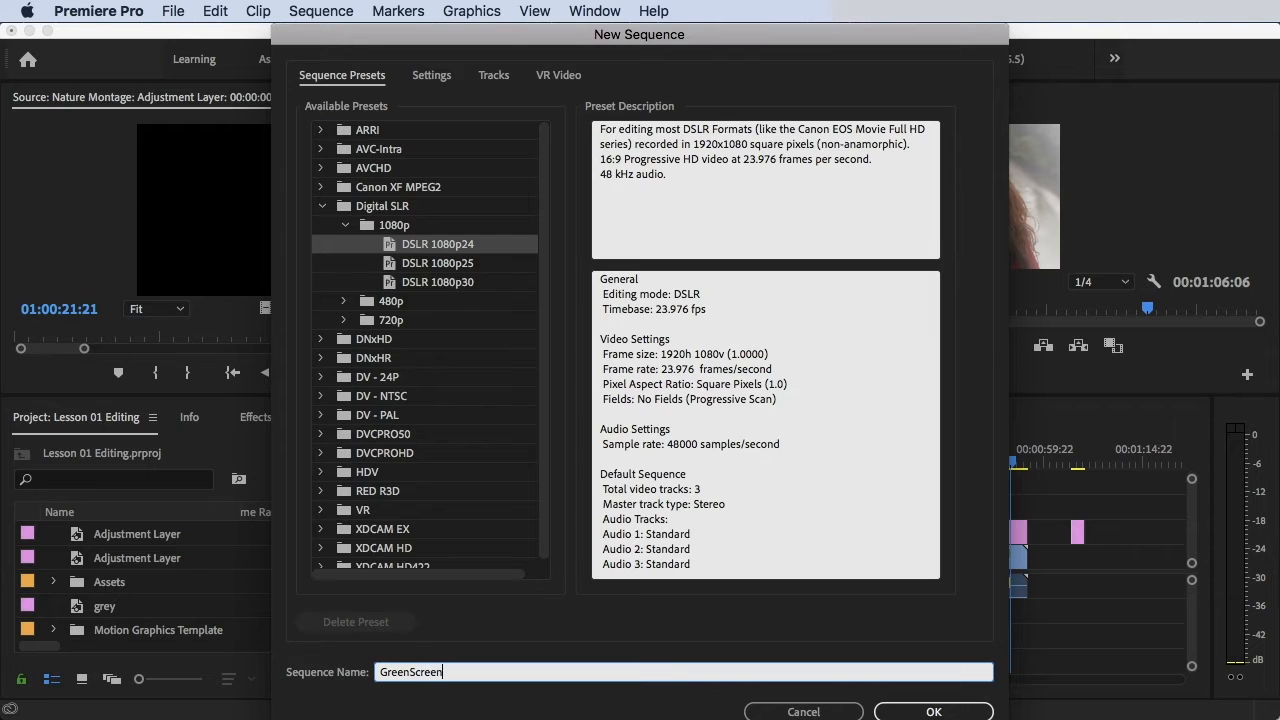
pyautogui.press('Return')
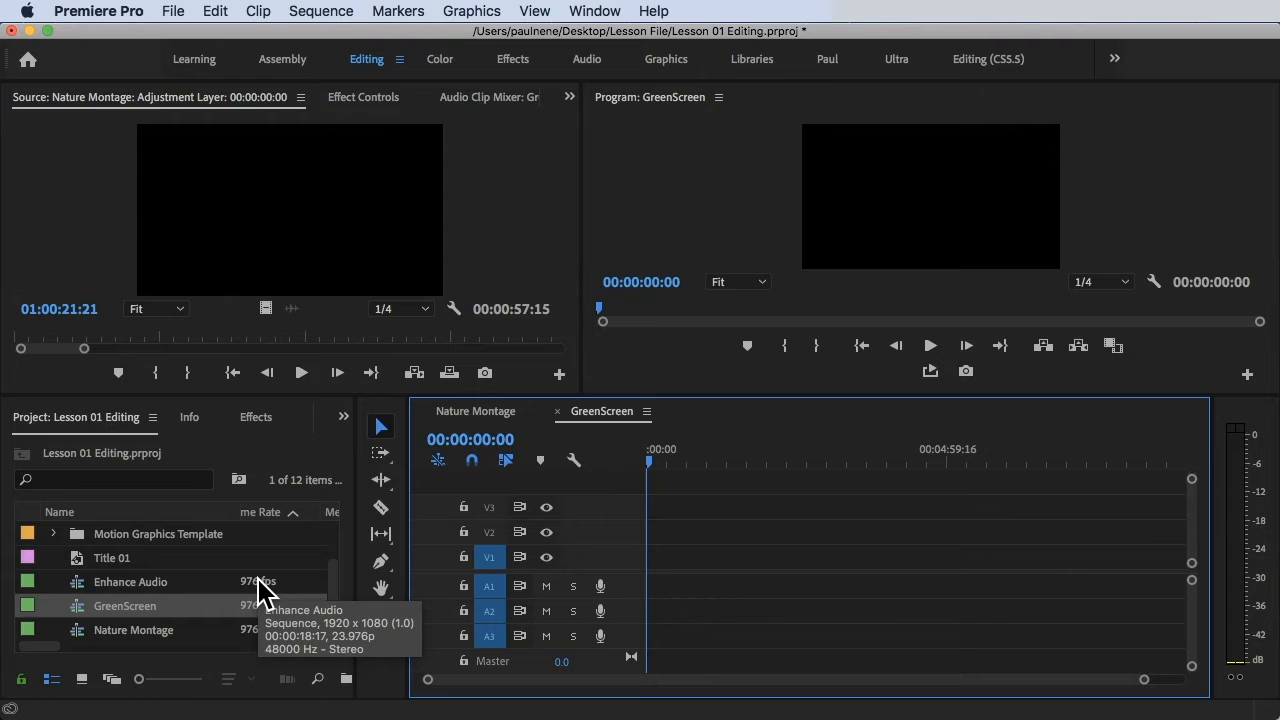
# Drag Green screen.mp4 from the Assets > Video bin to the start of V1.
pyautogui.click(74, 424)
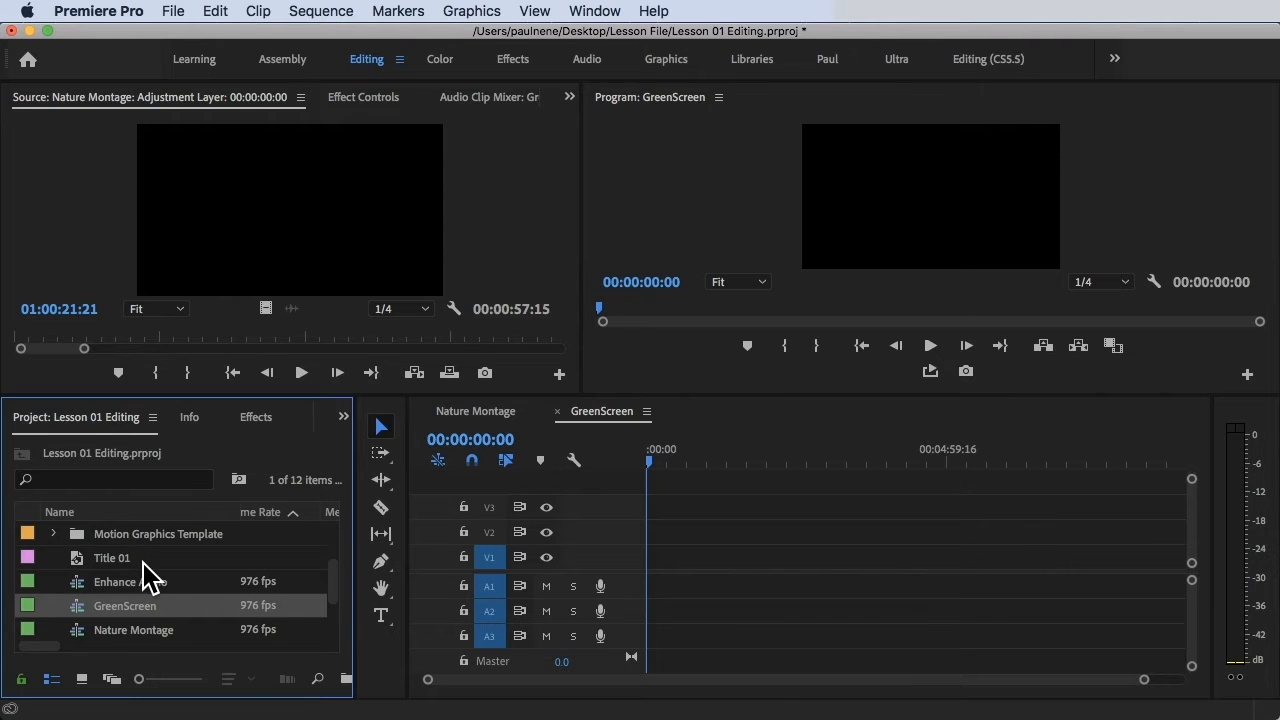
pyautogui.scroll(3, 143, 575)
pyautogui.doubleClick(98, 580)
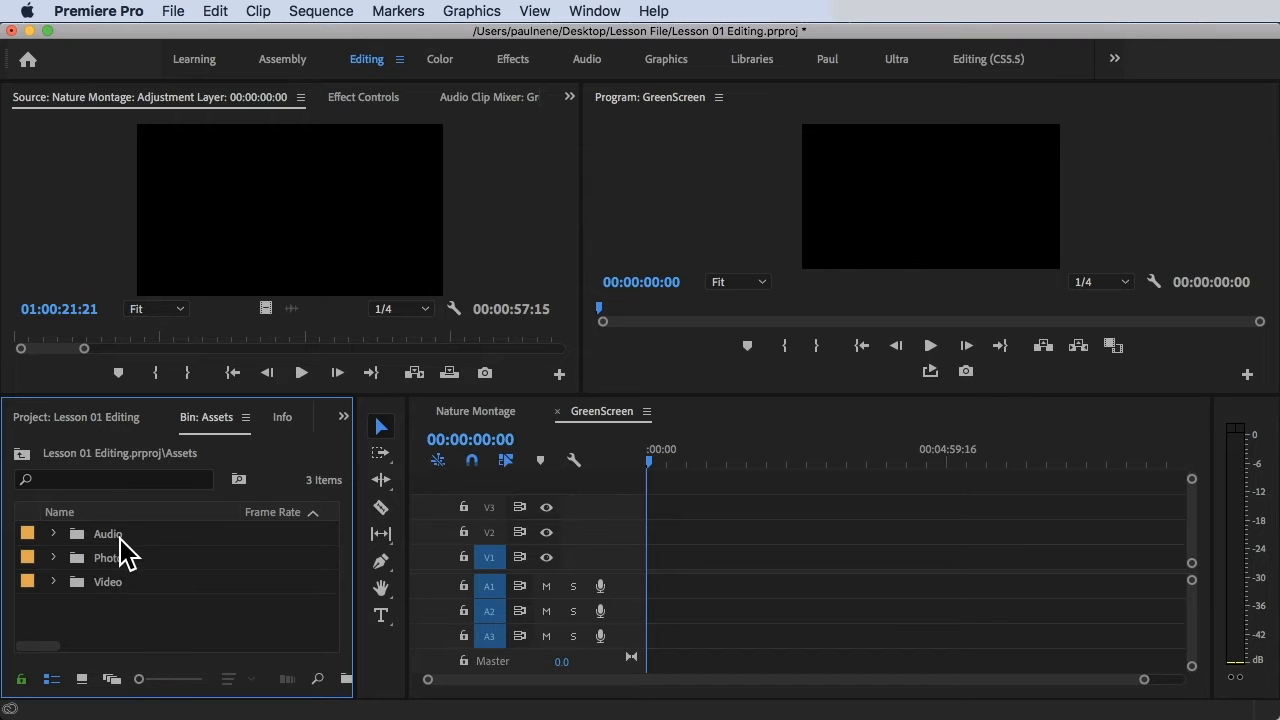
pyautogui.doubleClick(110, 583)
pyautogui.scroll(-3, 178, 608)
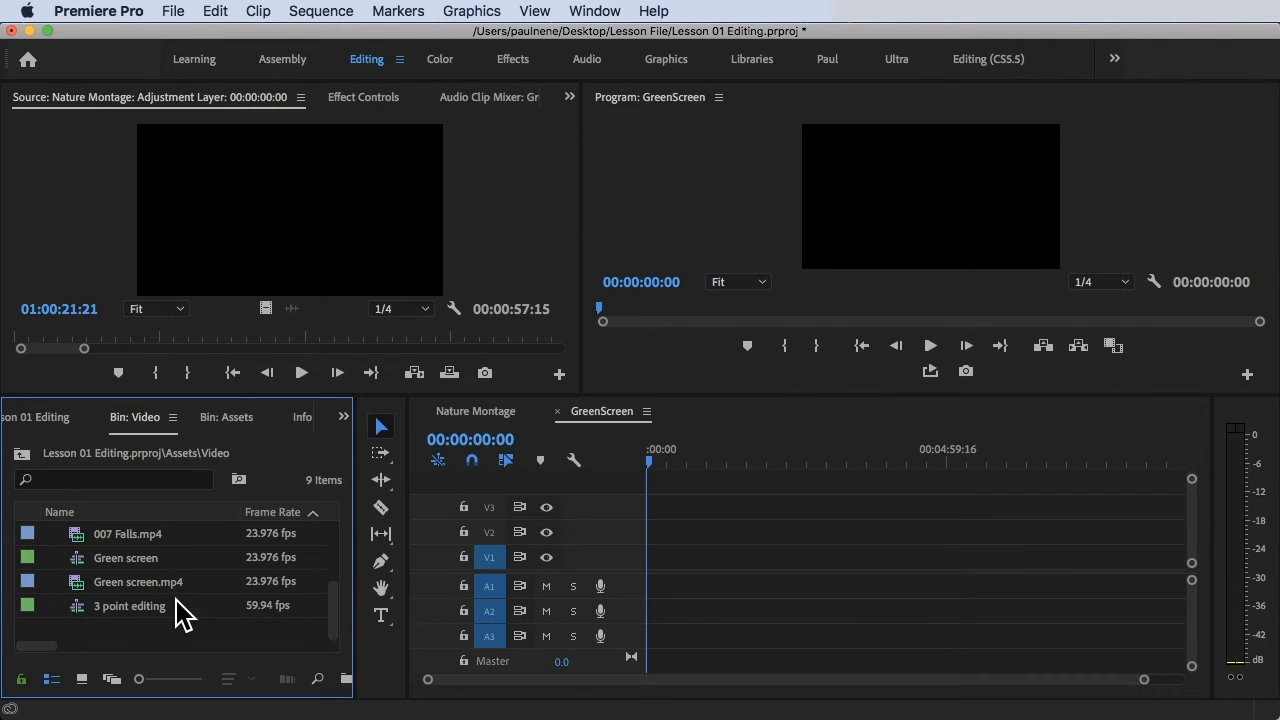
pyautogui.click(132, 583)
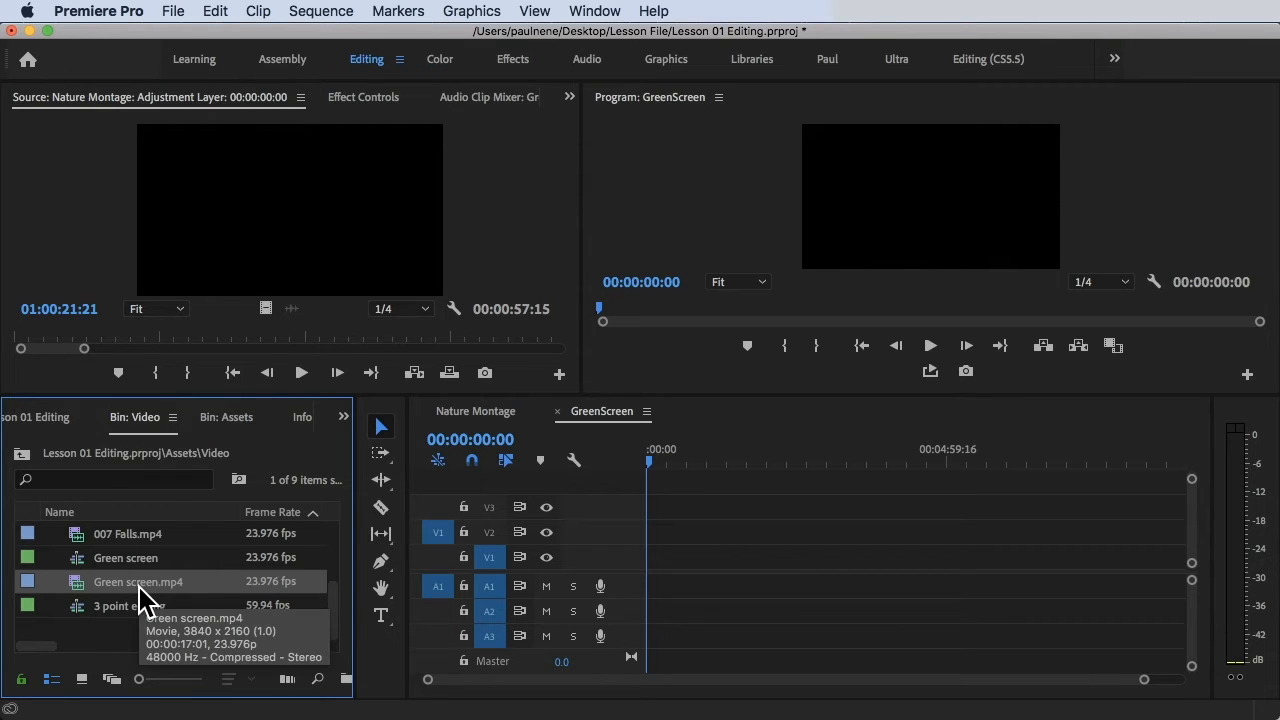
pyautogui.moveTo(144, 587); pyautogui.dragTo(655, 571)
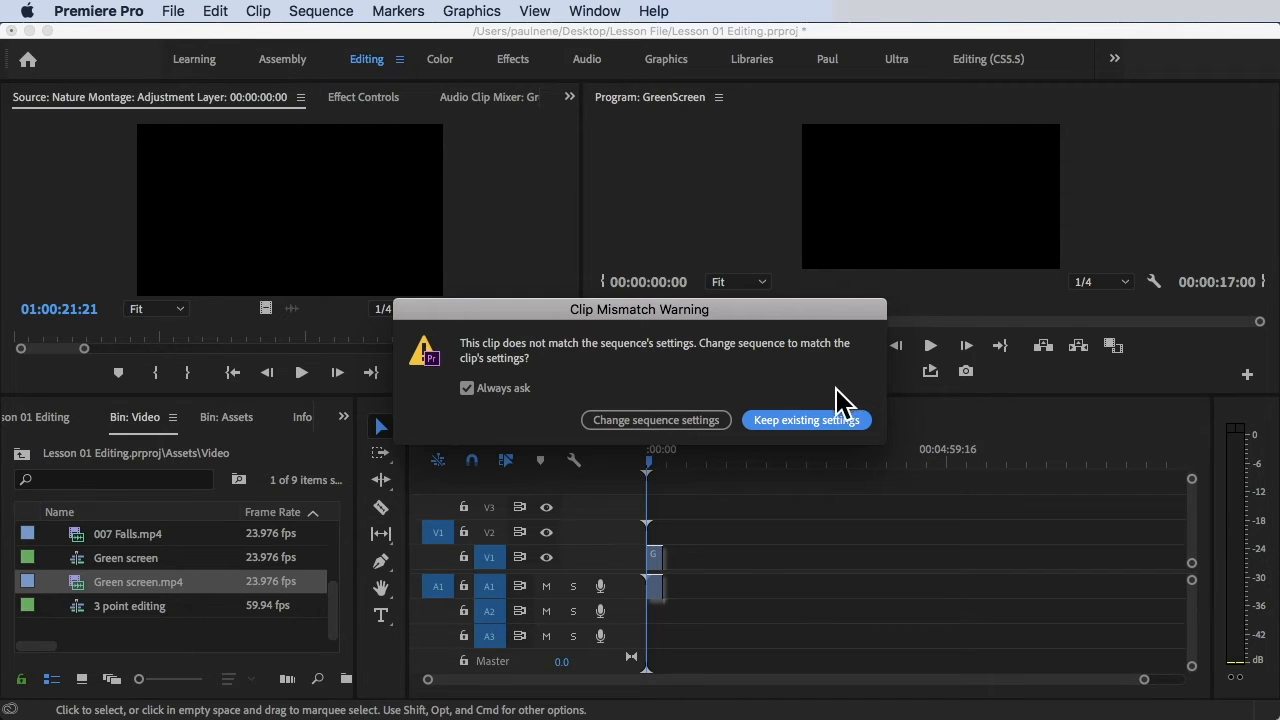
# Keep the existing sequence settings and scale the green-screen clip to frame size.
pyautogui.click(806, 420)
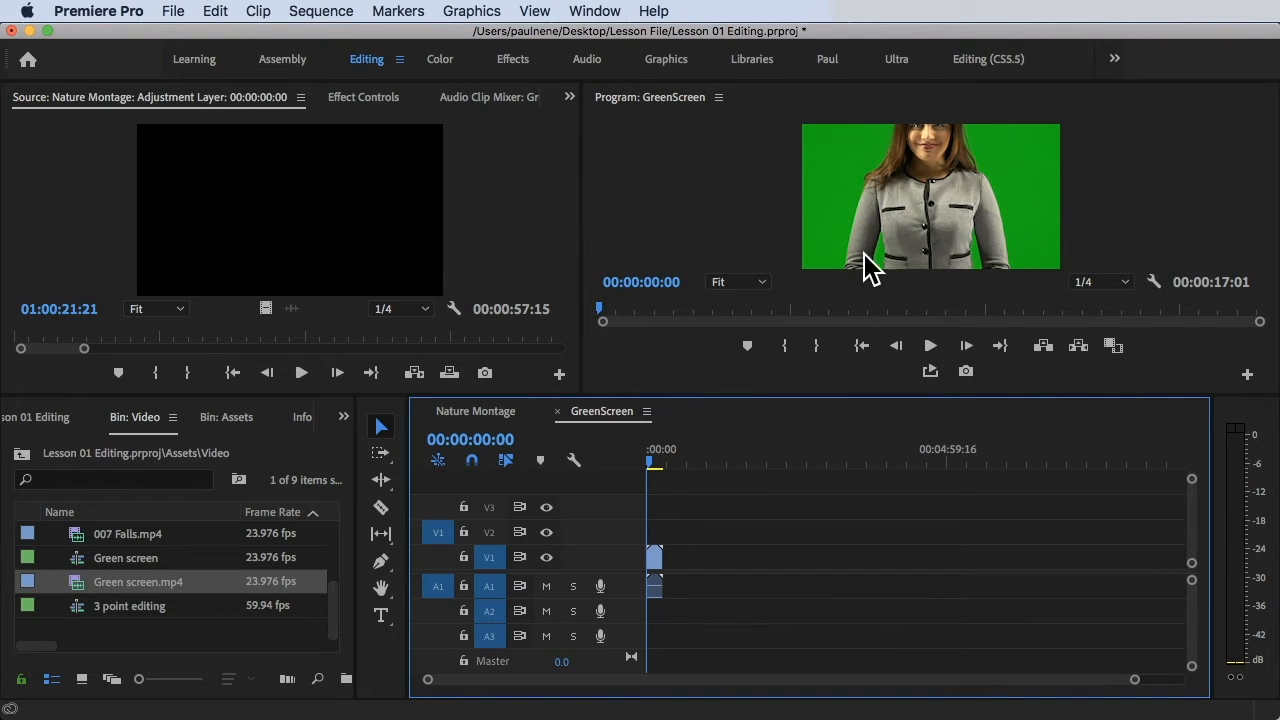
pyautogui.rightClick(657, 561)
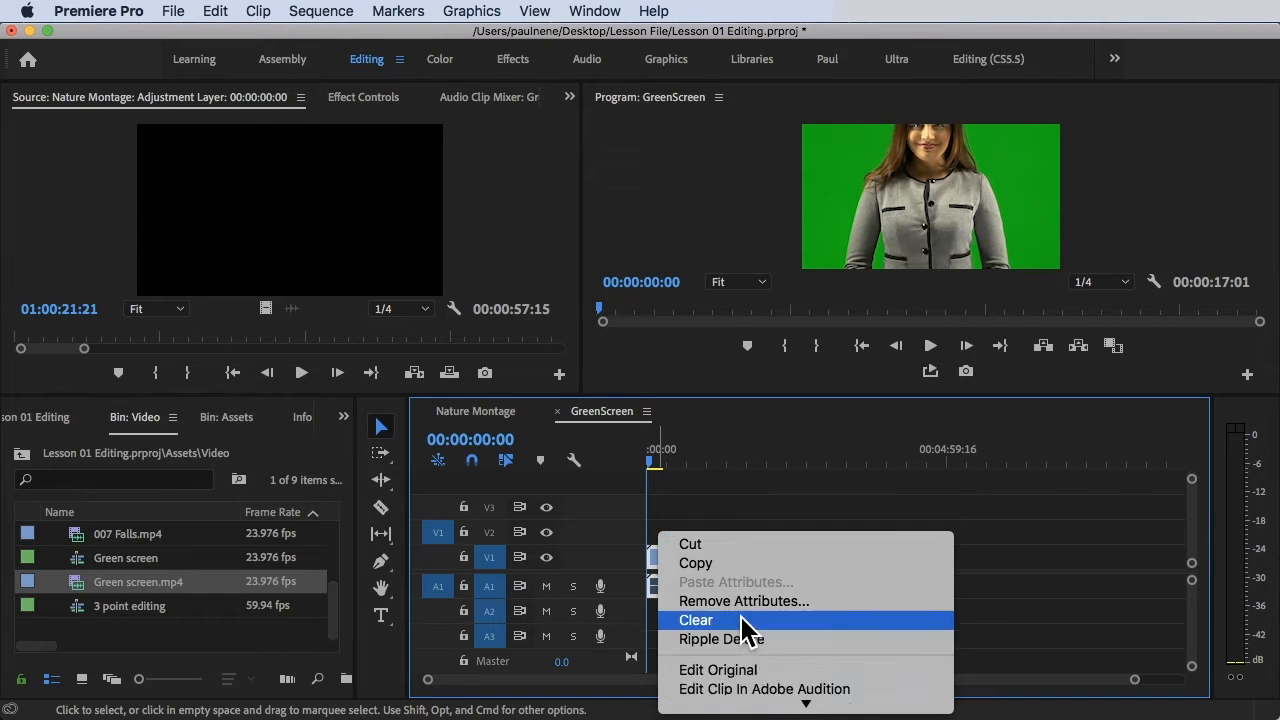
pyautogui.scroll(-10, 740, 614)
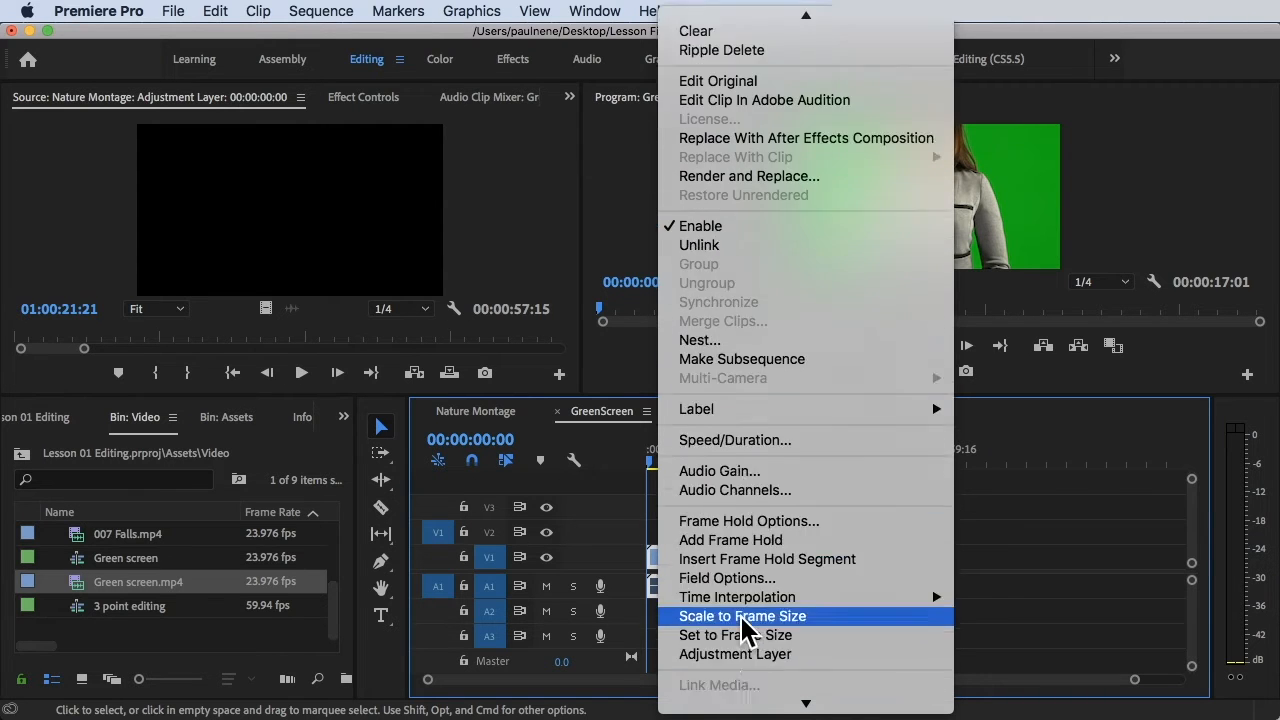
pyautogui.click(760, 565)
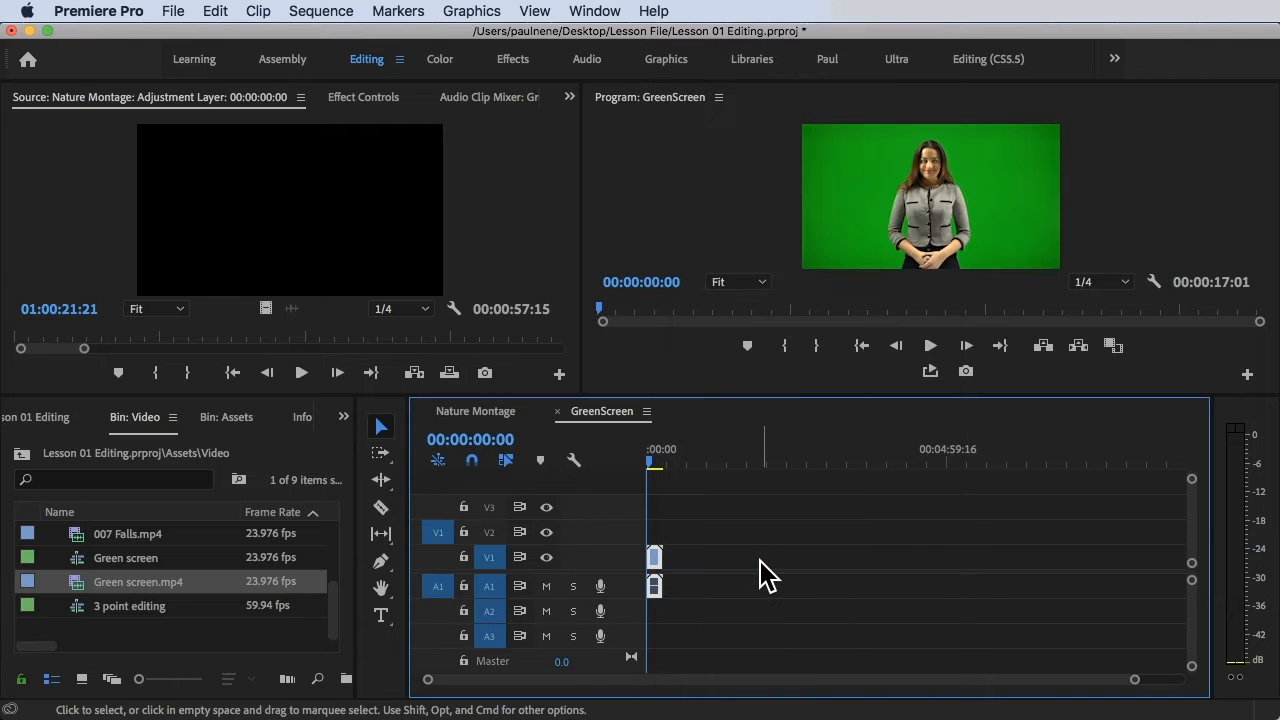
# Zoom the timeline in on the clip and park the playhead at 00:00:03:00.
pyautogui.moveTo(661, 550); pyautogui.dragTo(687, 558)
pyautogui.press('=')
pyautogui.press('=')
pyautogui.press('=')
pyautogui.press('=')
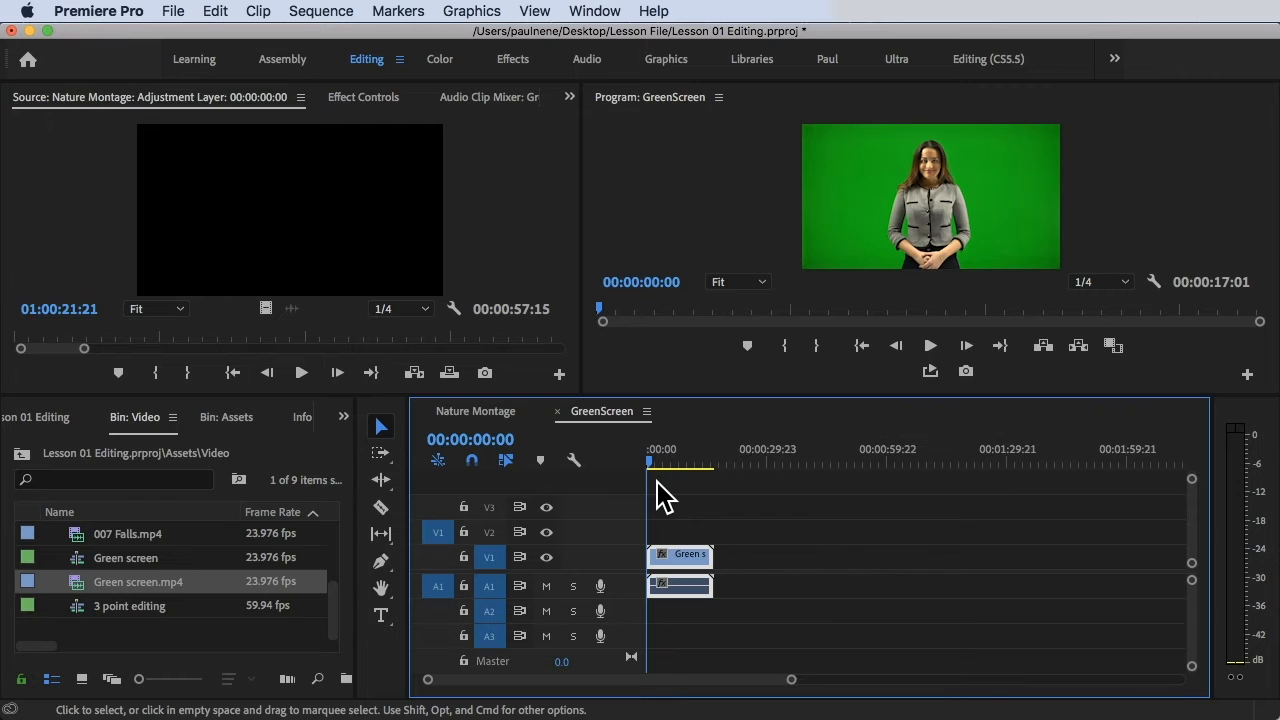
pyautogui.moveTo(677, 451)
pyautogui.mouseDown()
pyautogui.moveTo(717, 451)
pyautogui.moveTo(696, 451)
pyautogui.mouseUp()
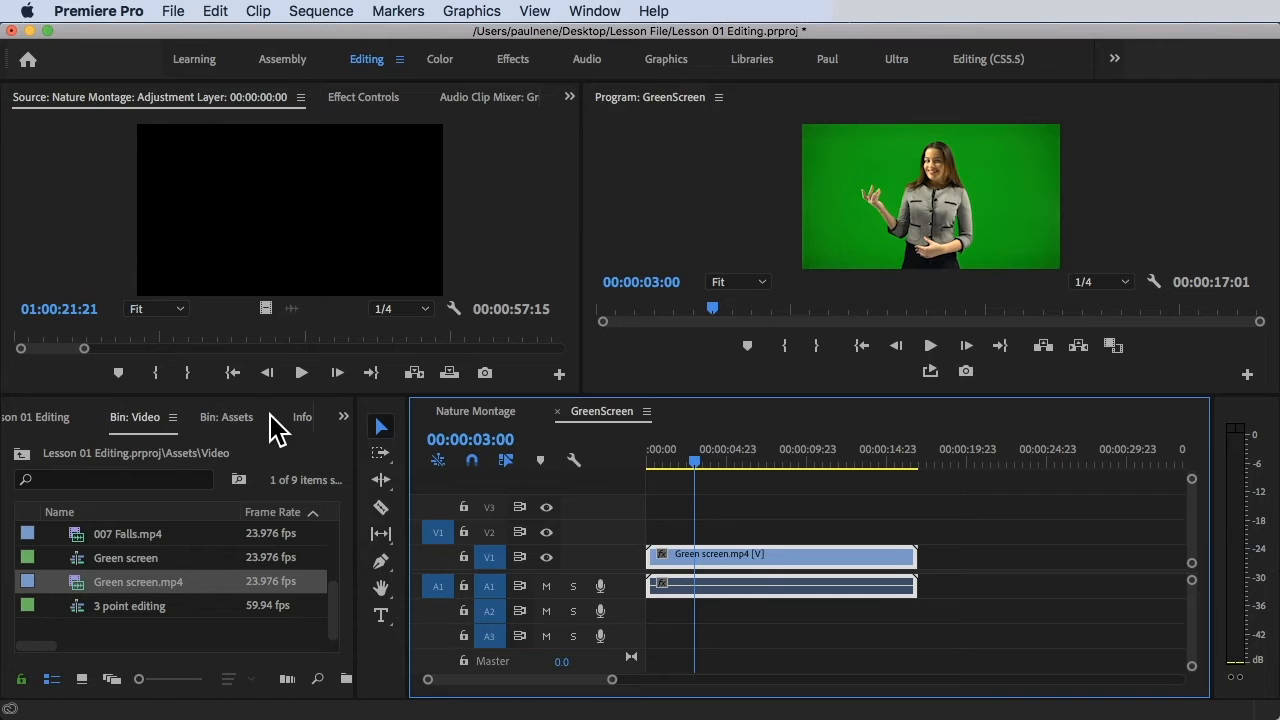
pyautogui.click(344, 416)
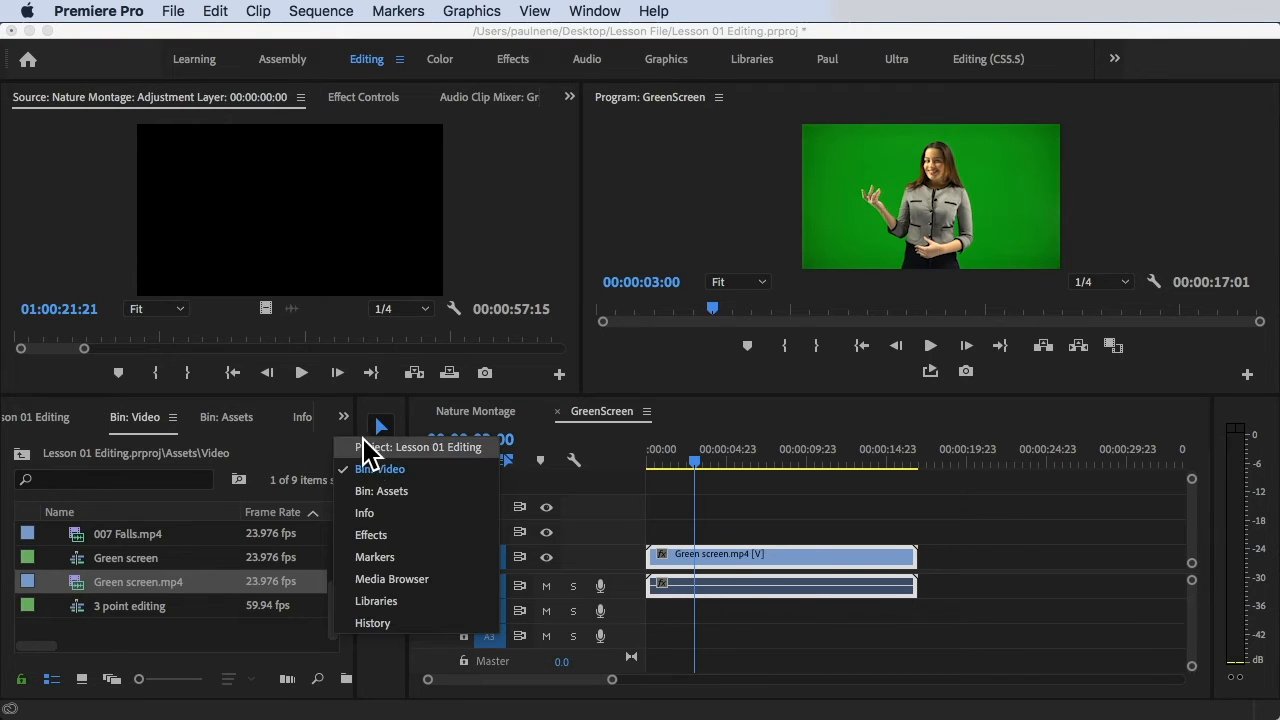
# Find Ultra Key by searching 'ultr' in Effects and apply it to Green screen.mp4.
pyautogui.click(377, 531)
pyautogui.click(103, 450)
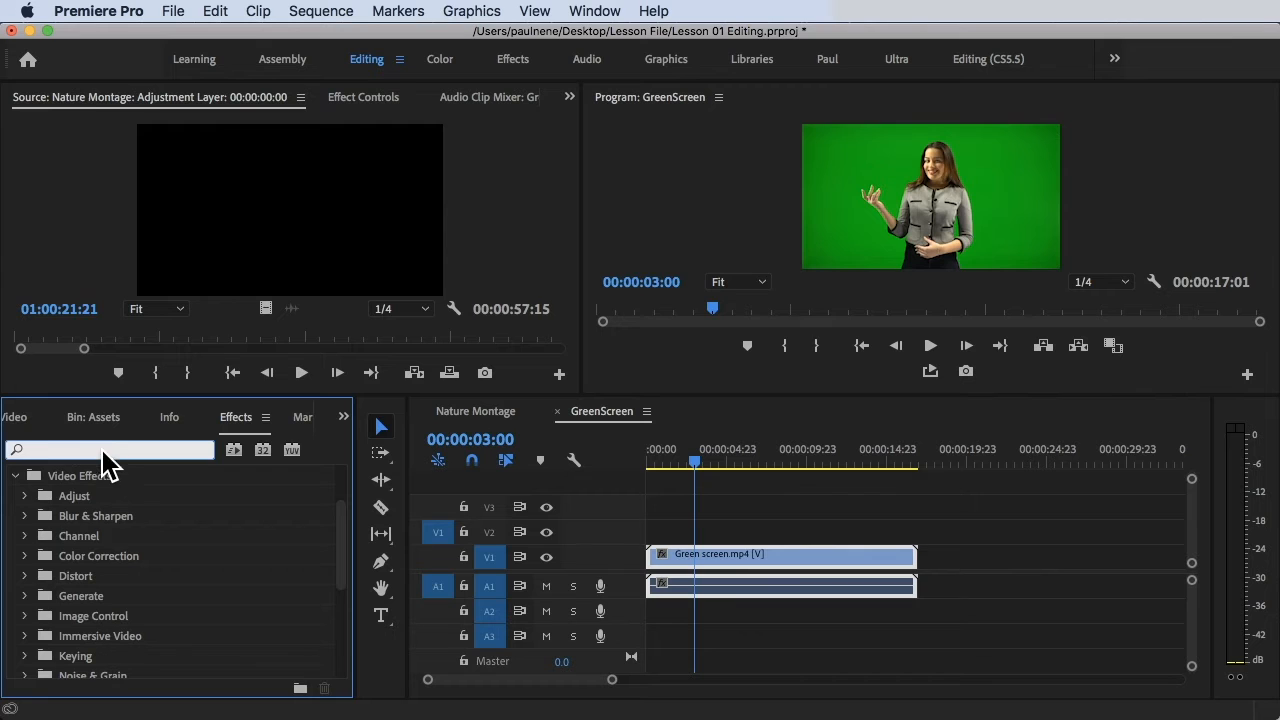
pyautogui.write('ultra key')
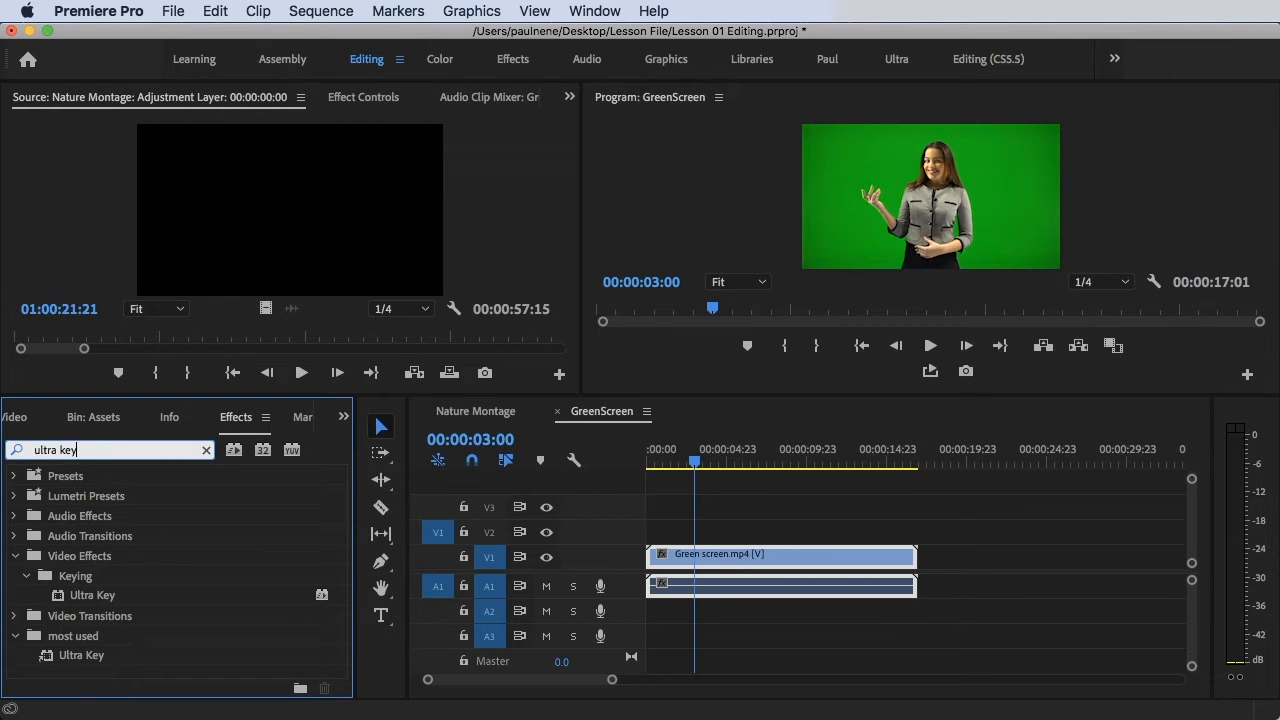
pyautogui.click(81, 597)
pyautogui.moveTo(81, 598); pyautogui.dragTo(713, 568)
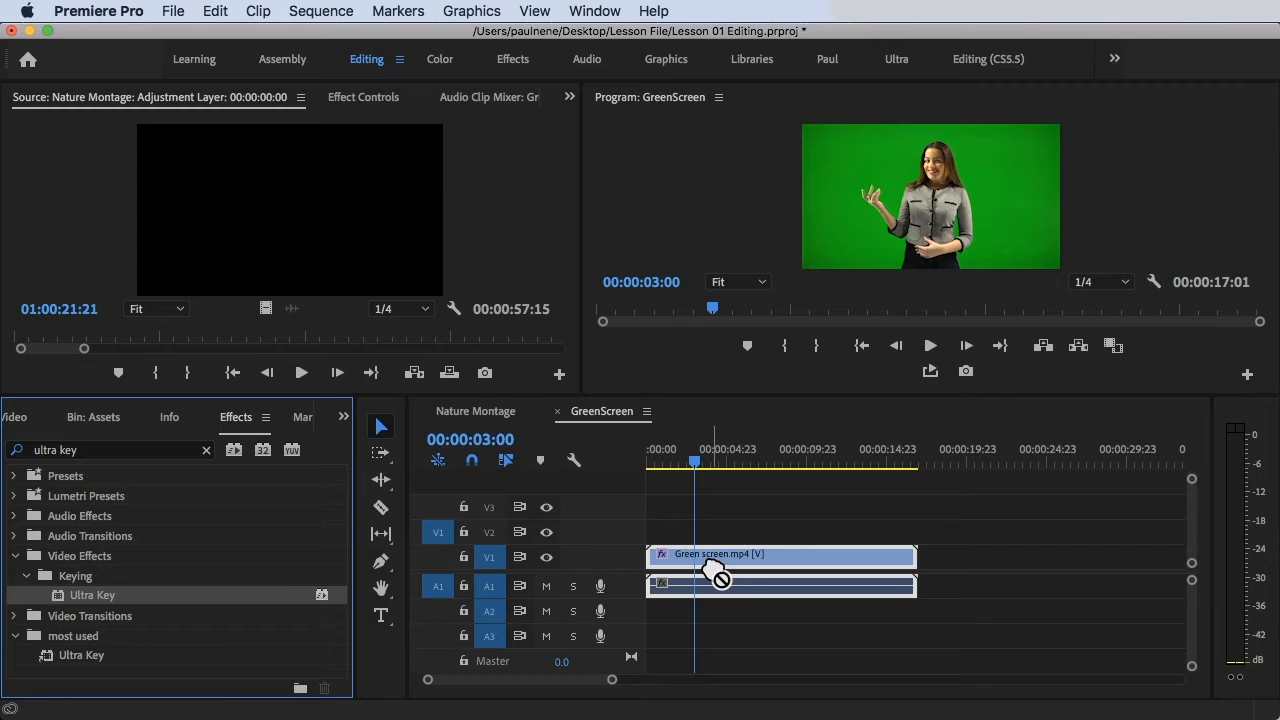
pyautogui.click(698, 459)
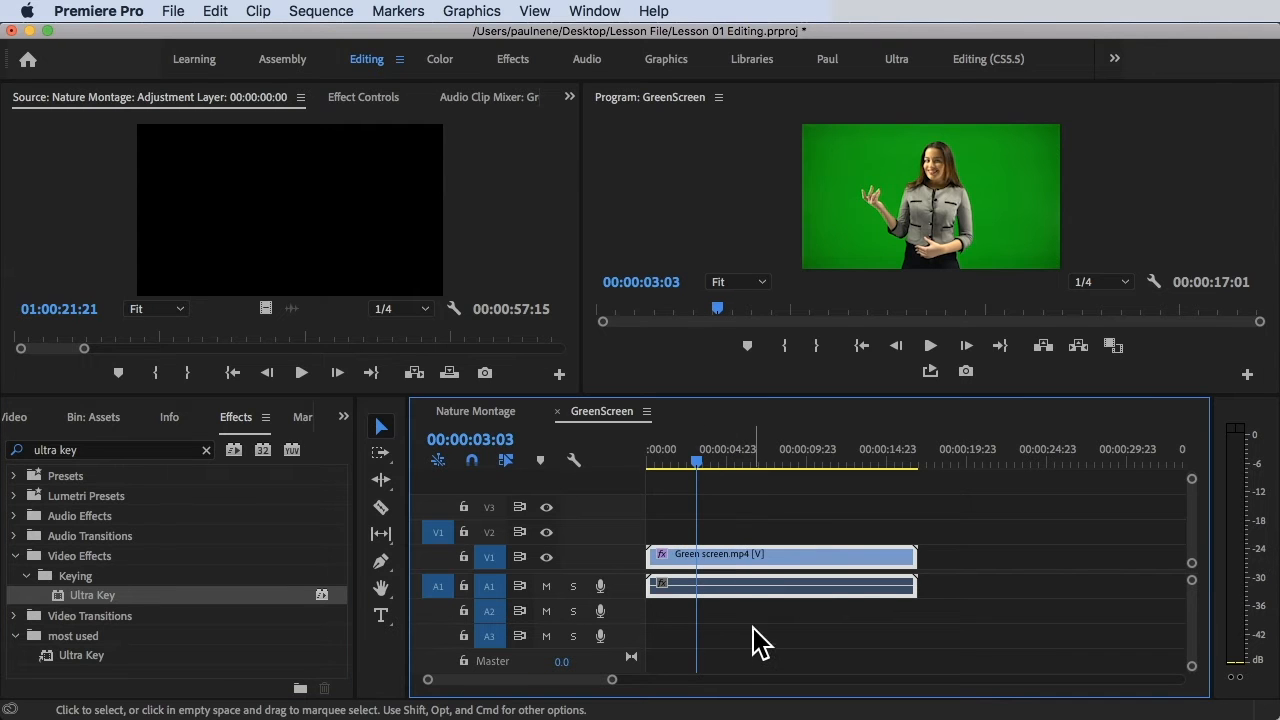
# Set Ultra Key's Key Color by sampling the green backdrop in the Program monitor.
pyautogui.click(376, 100)
pyautogui.scroll(-4, 178, 325)
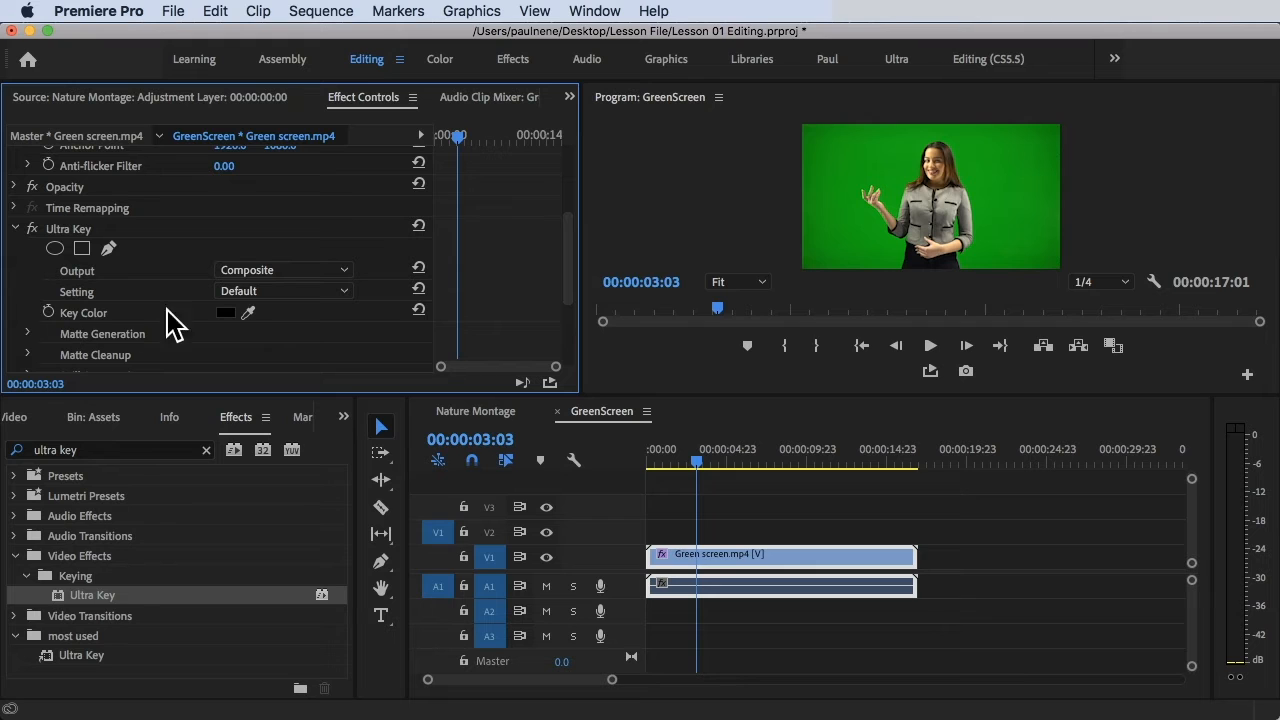
pyautogui.click(248, 312)
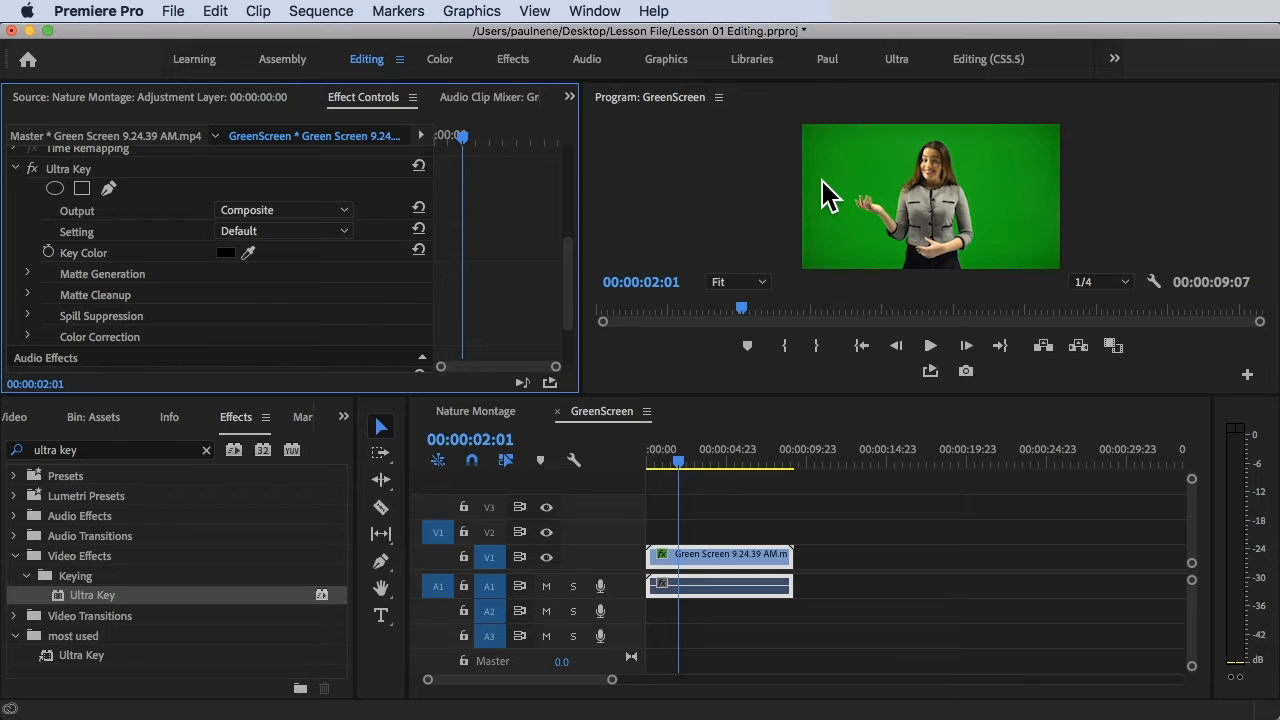
pyautogui.click(248, 252)
pyautogui.click(250, 254)
pyautogui.click(250, 253)
pyautogui.click(858, 185)
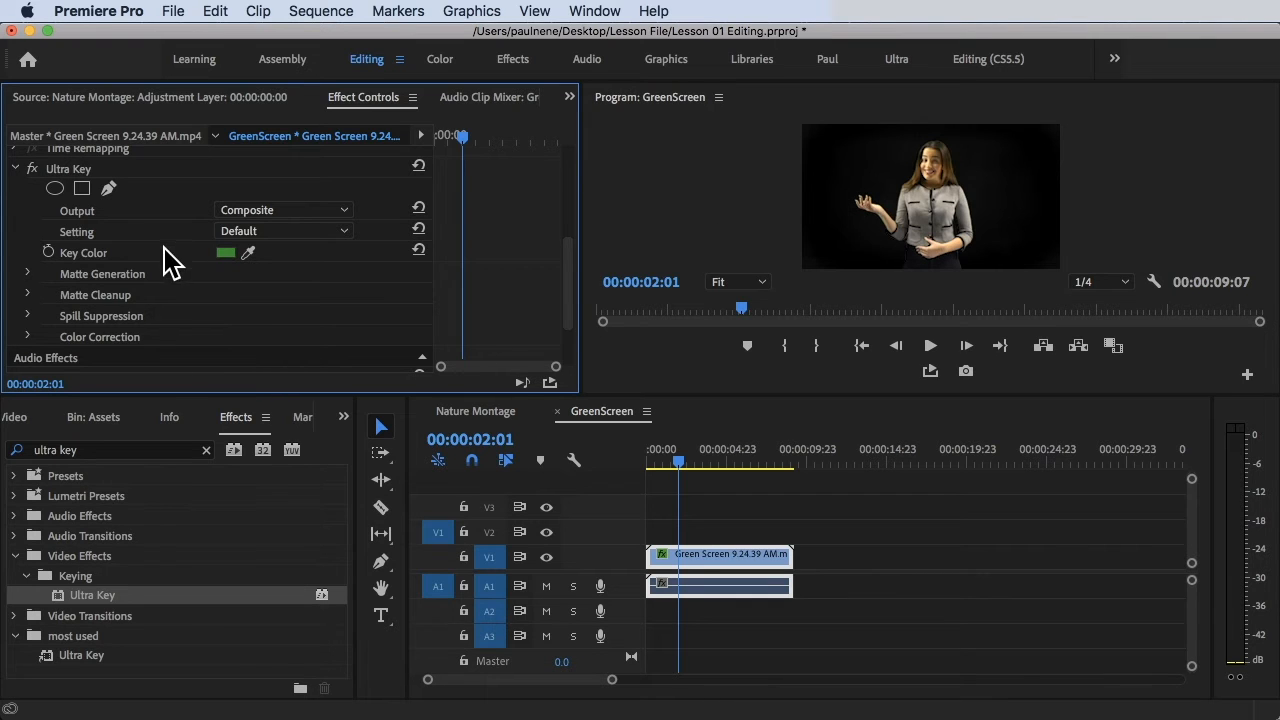
pyautogui.click(28, 274)
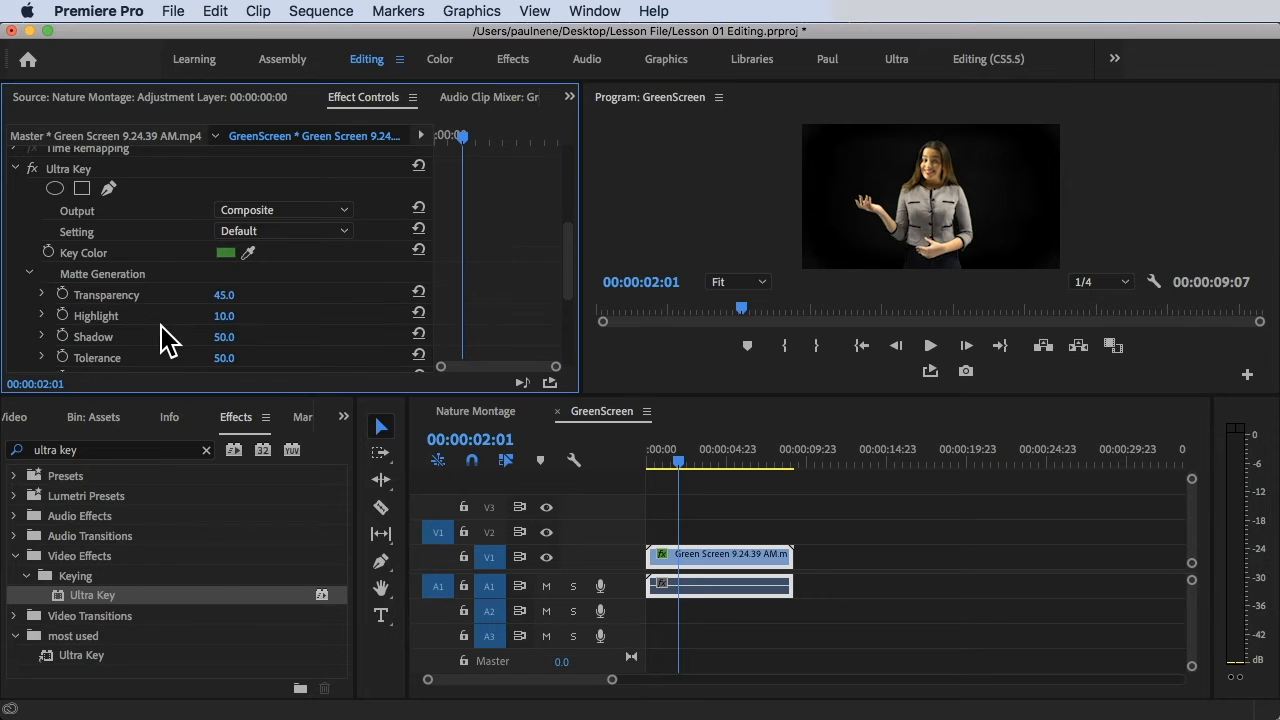
# Set the Ultra Key Output to Alpha Channel to view the matte.
pyautogui.scroll(-1, 165, 336)
pyautogui.moveTo(223, 276)
pyautogui.mouseDown()
pyautogui.moveTo(279, 276)
pyautogui.moveTo(200, 276)
pyautogui.moveTo(243, 276)
pyautogui.mouseUp()
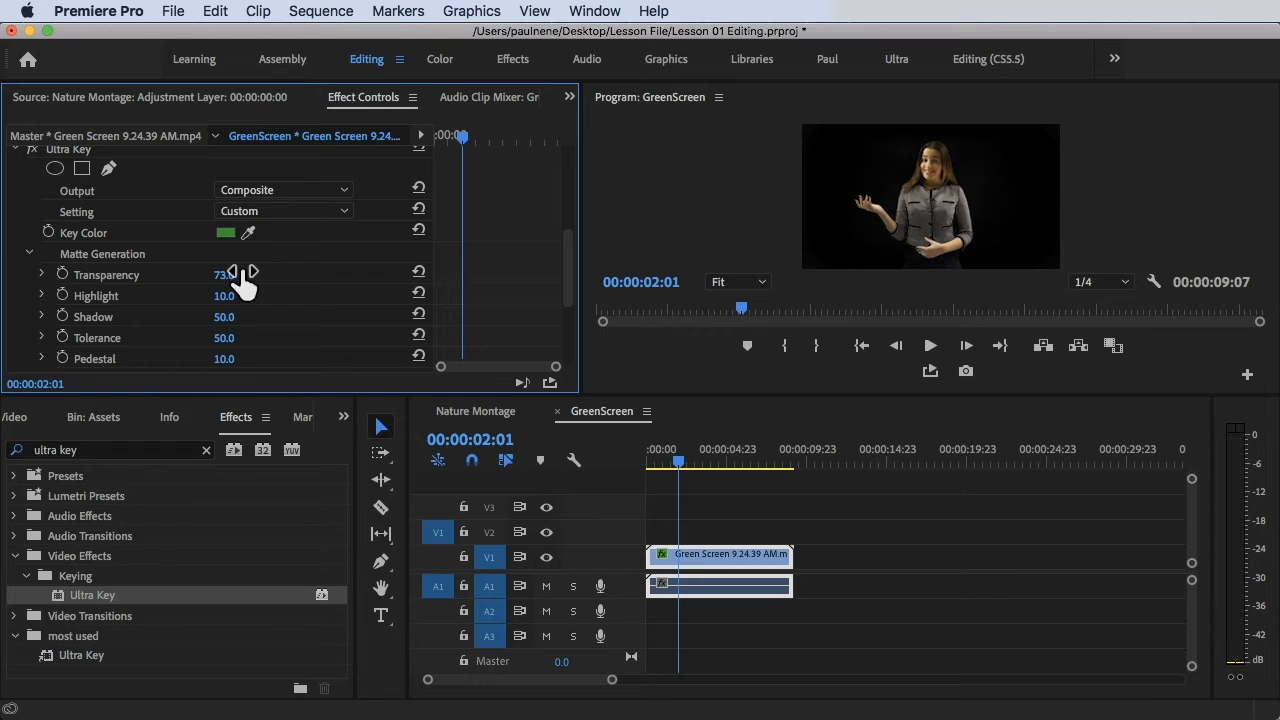
pyautogui.press('super+z')
pyautogui.scroll(5, 343, 298)
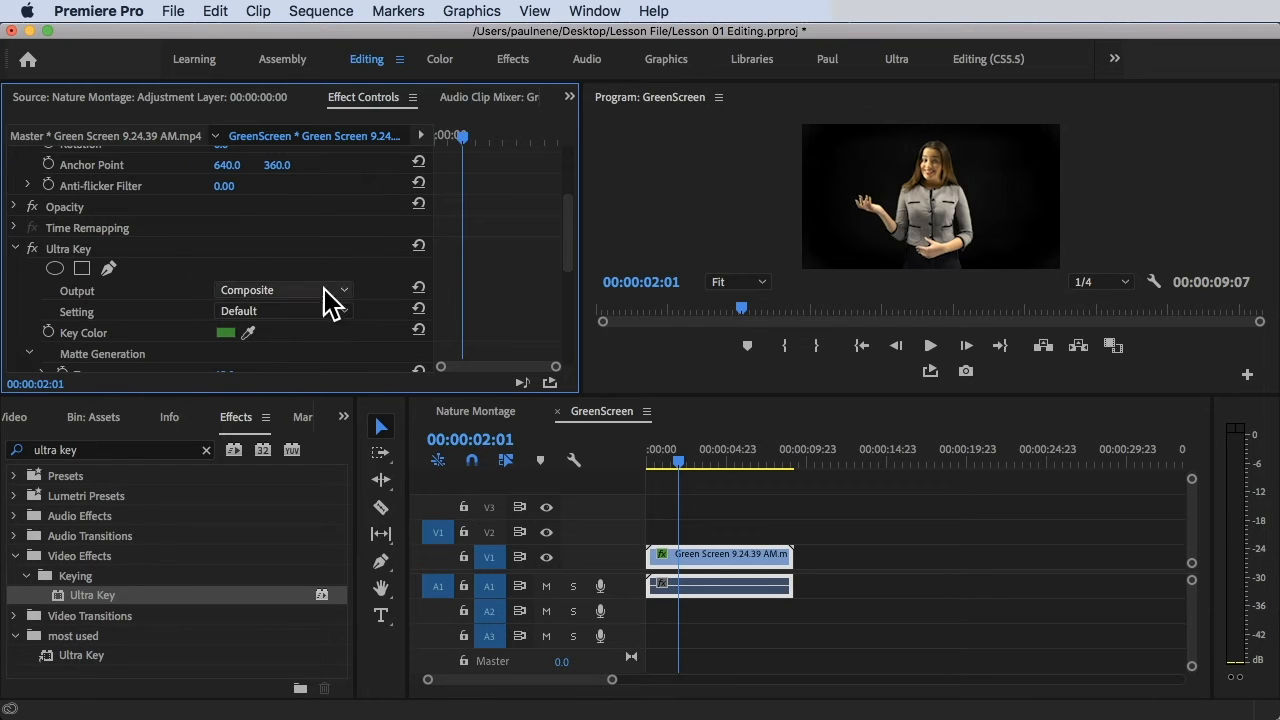
pyautogui.click(272, 292)
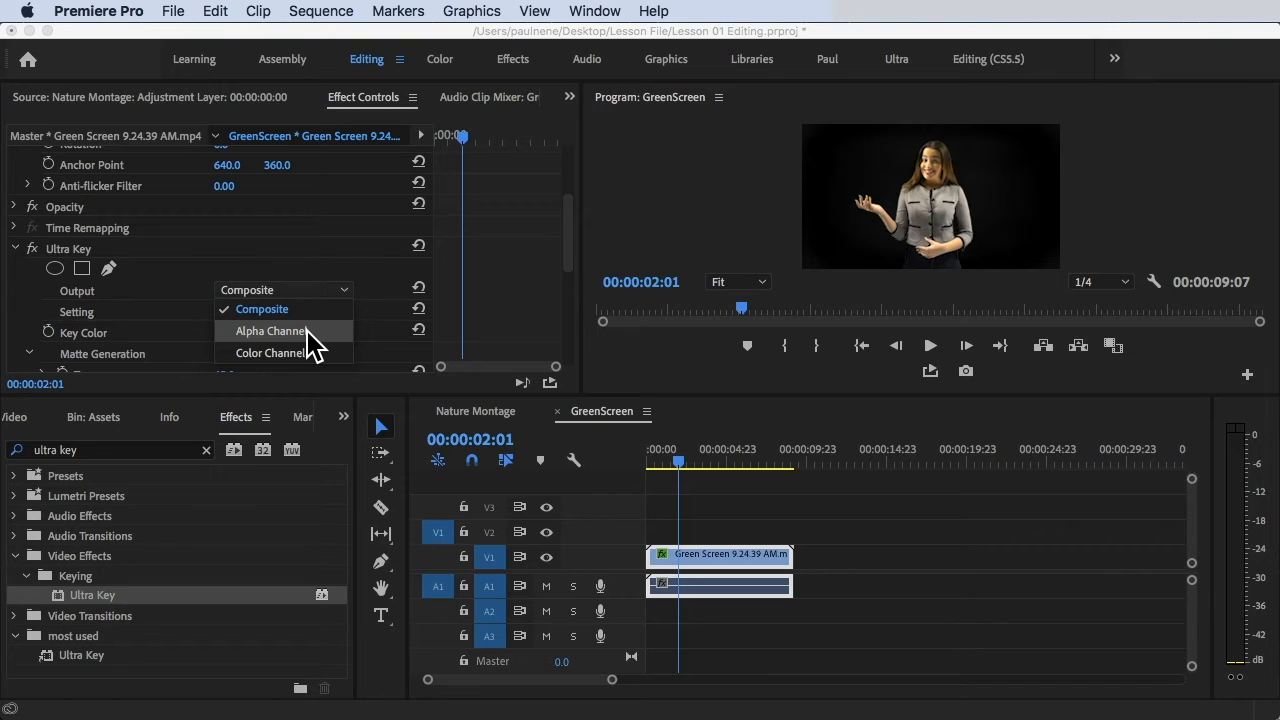
pyautogui.click(272, 331)
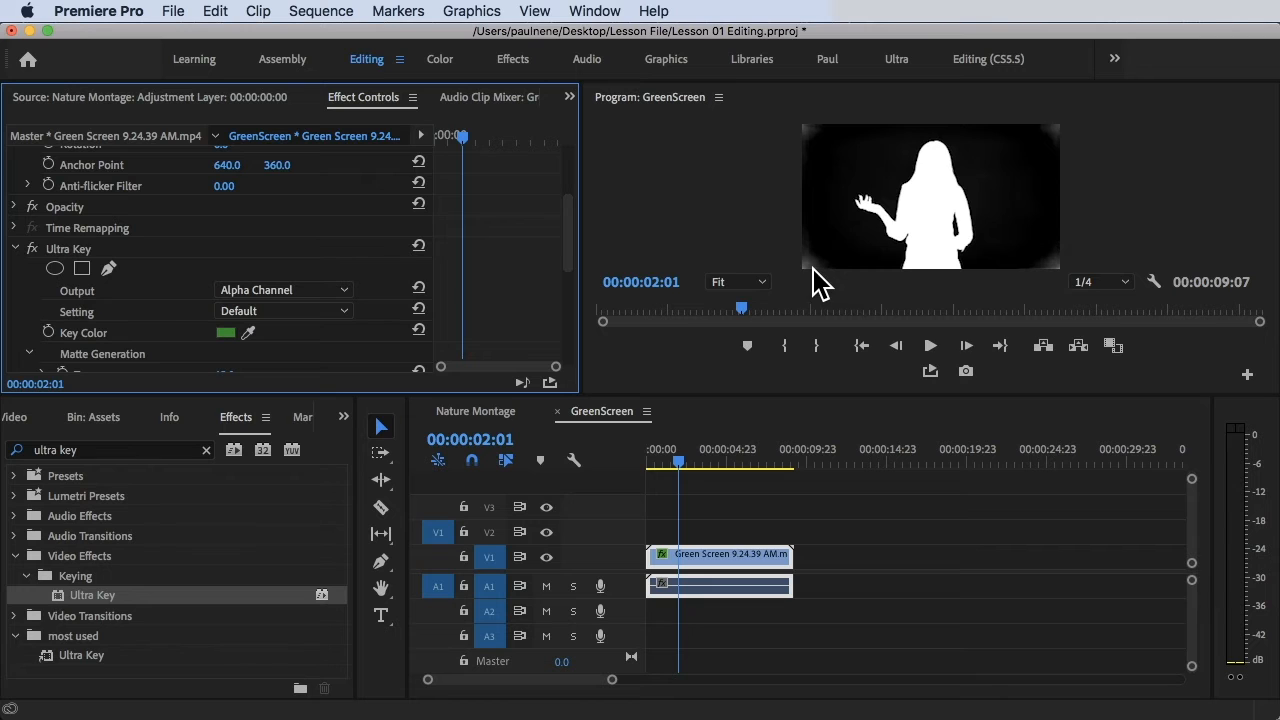
# Set Matte Generation to Shadow 10, Tolerance 0 and Pedestal 89.
pyautogui.scroll(-3, 368, 349)
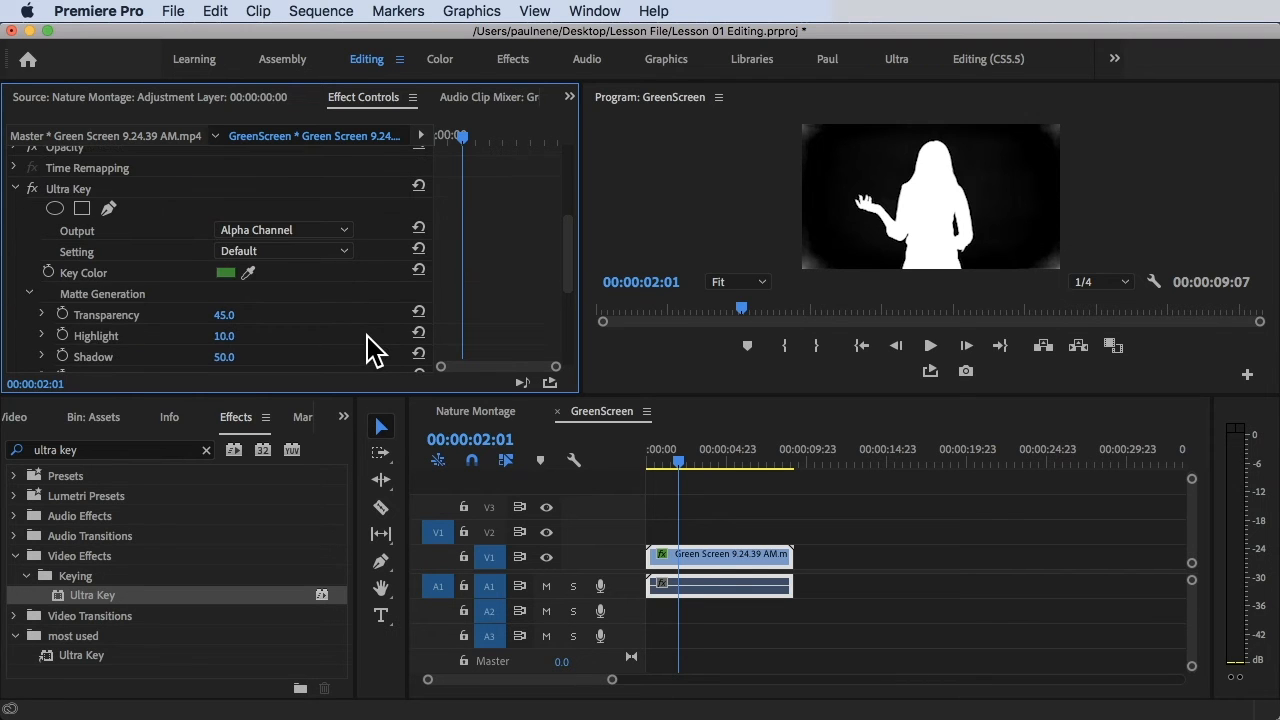
pyautogui.scroll(-2, 343, 323)
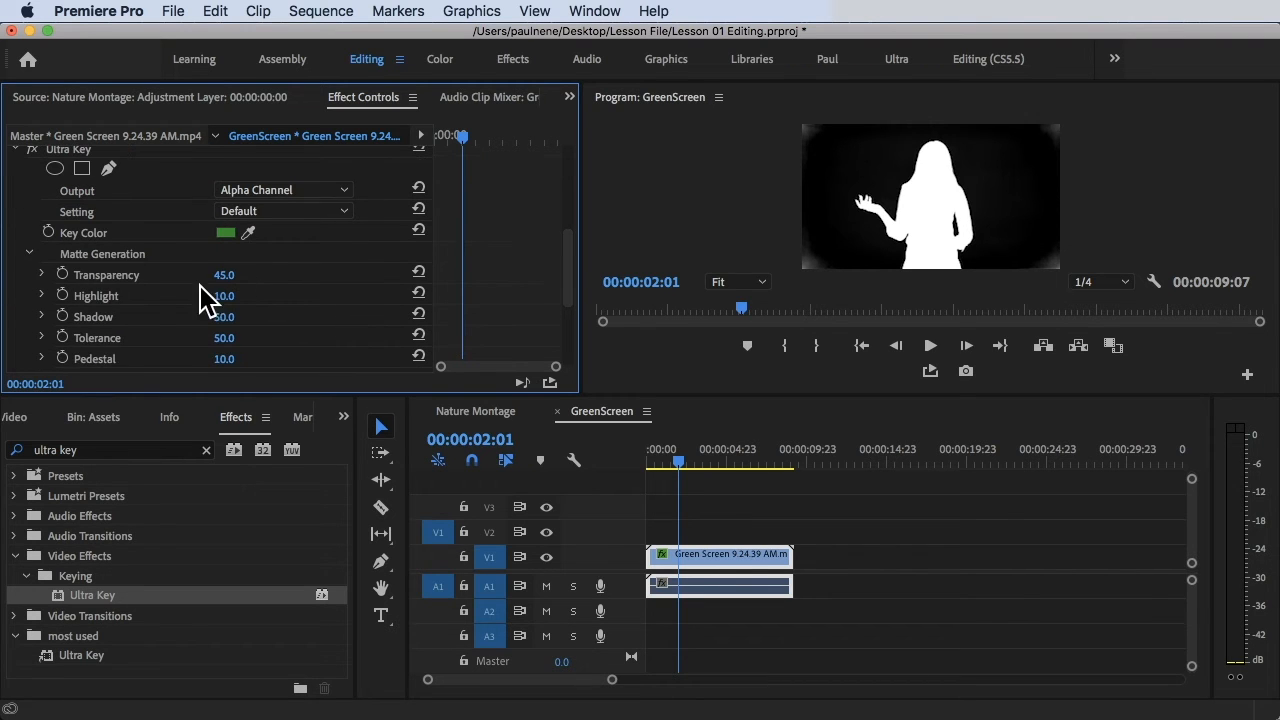
pyautogui.moveTo(224, 275)
pyautogui.mouseDown()
pyautogui.moveTo(275, 275)
pyautogui.moveTo(179, 275)
pyautogui.moveTo(280, 275)
pyautogui.moveTo(240, 277)
pyautogui.moveTo(224, 296)
pyautogui.mouseUp()
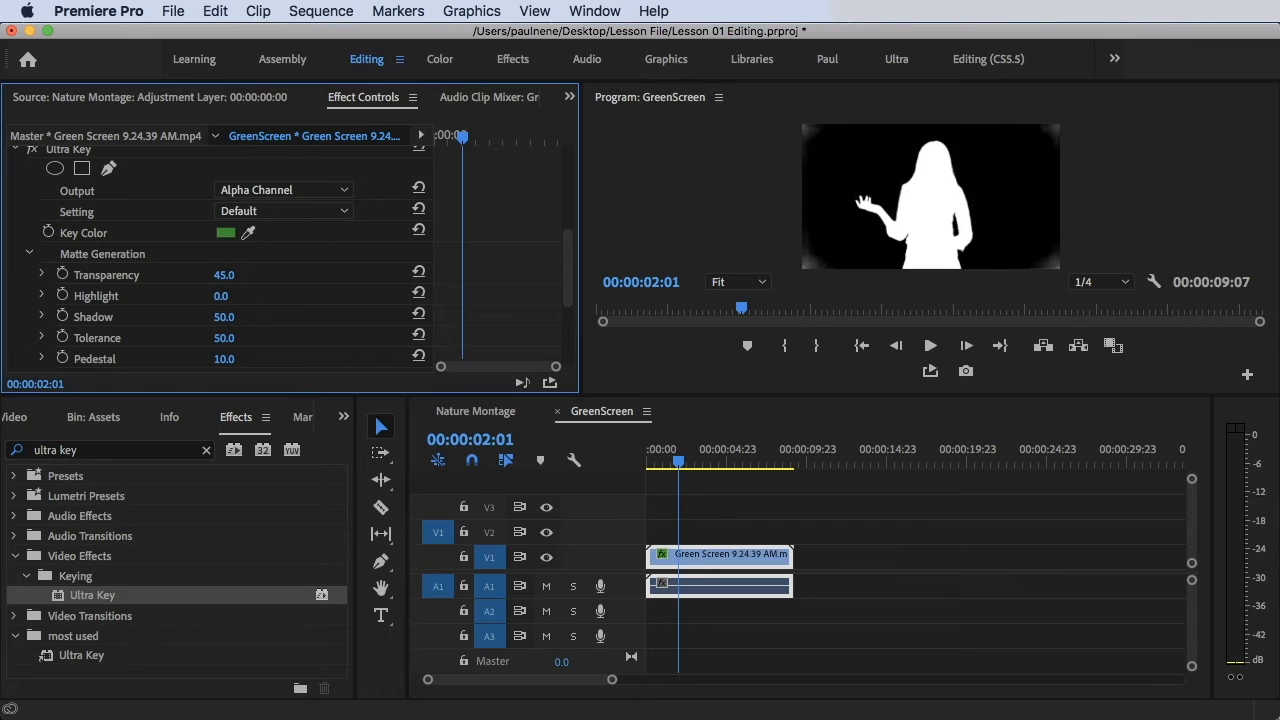
pyautogui.press('super+z')
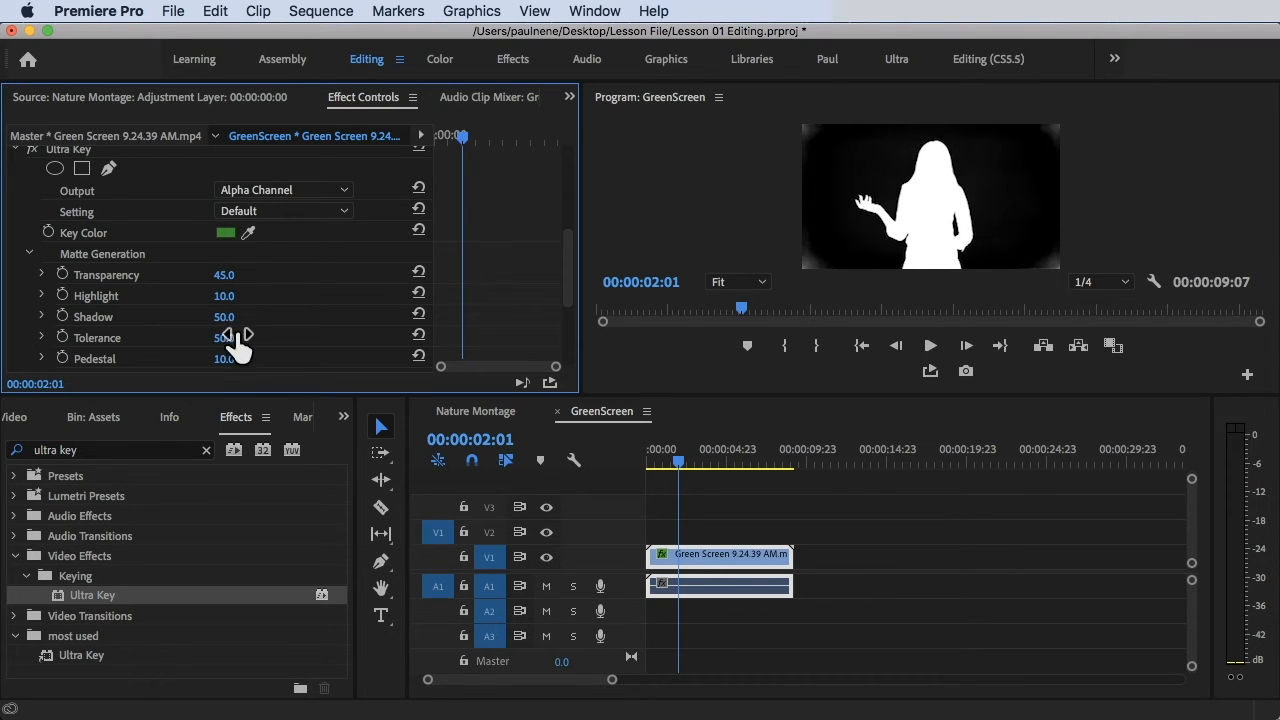
pyautogui.moveTo(224, 317)
pyautogui.mouseDown()
pyautogui.moveTo(190, 317)
pyautogui.moveTo(236, 317)
pyautogui.mouseUp()
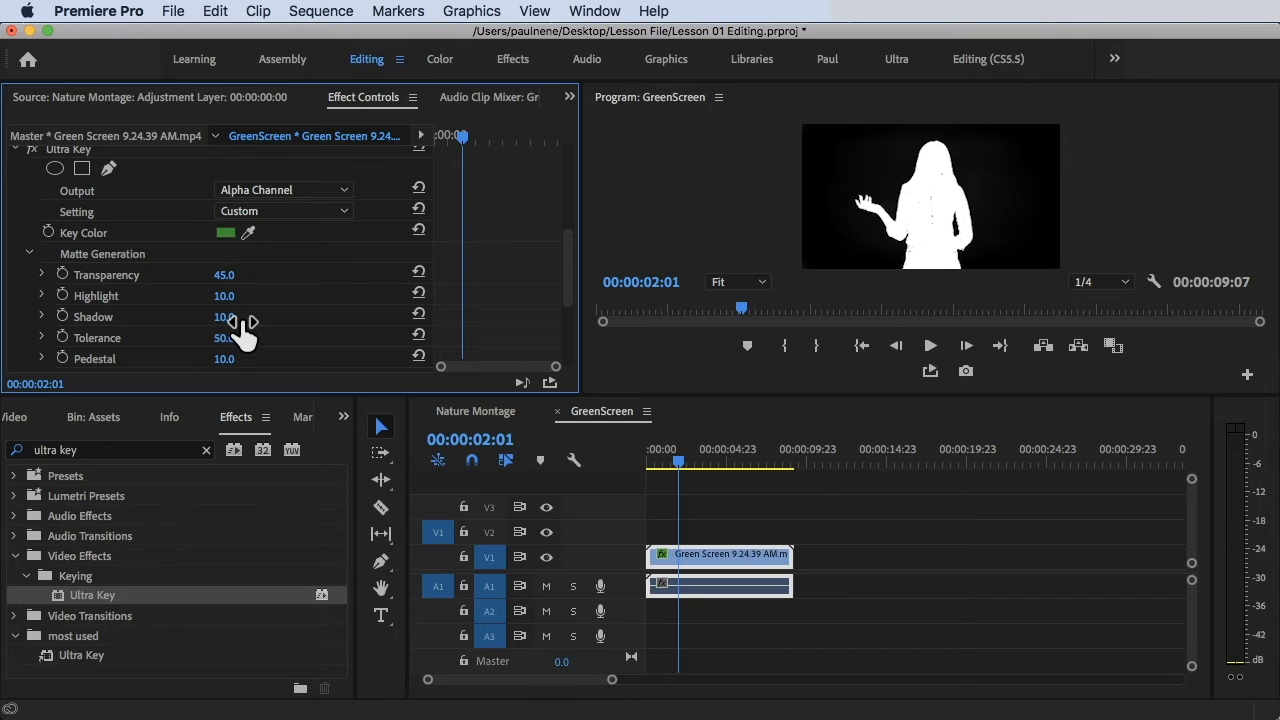
pyautogui.scroll(-2, 243, 334)
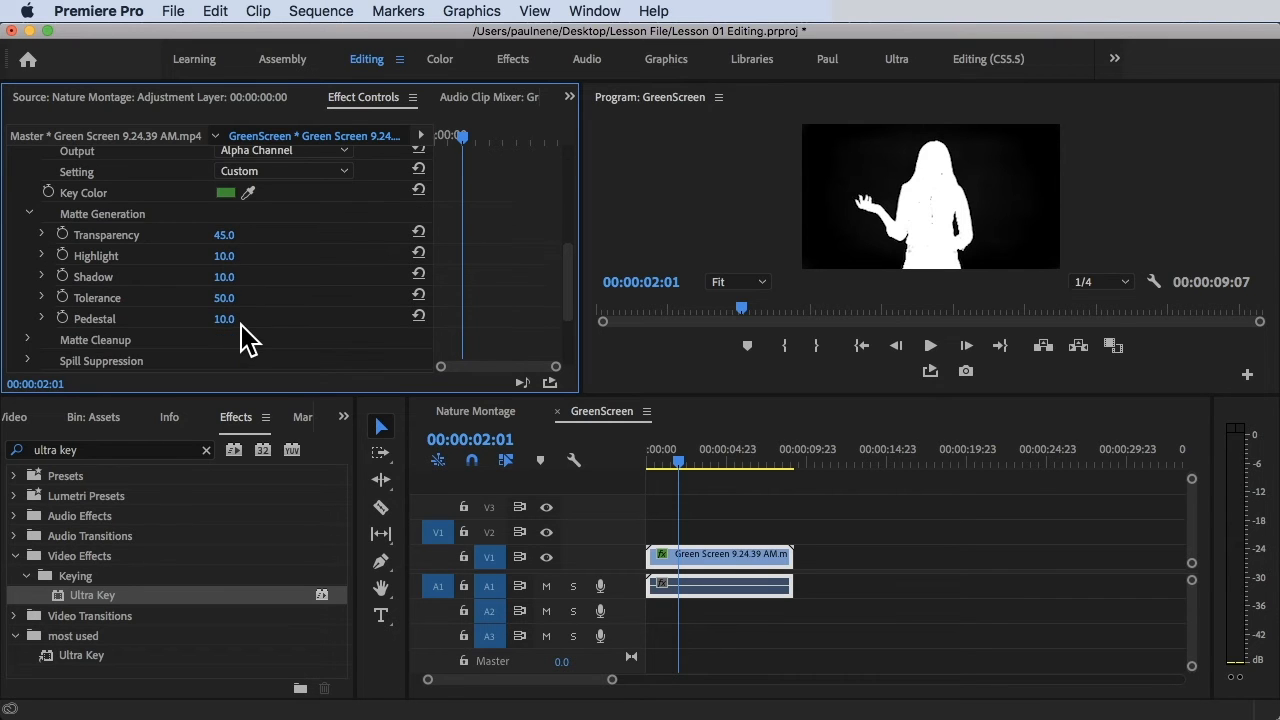
pyautogui.moveTo(226, 300); pyautogui.dragTo(260, 300)
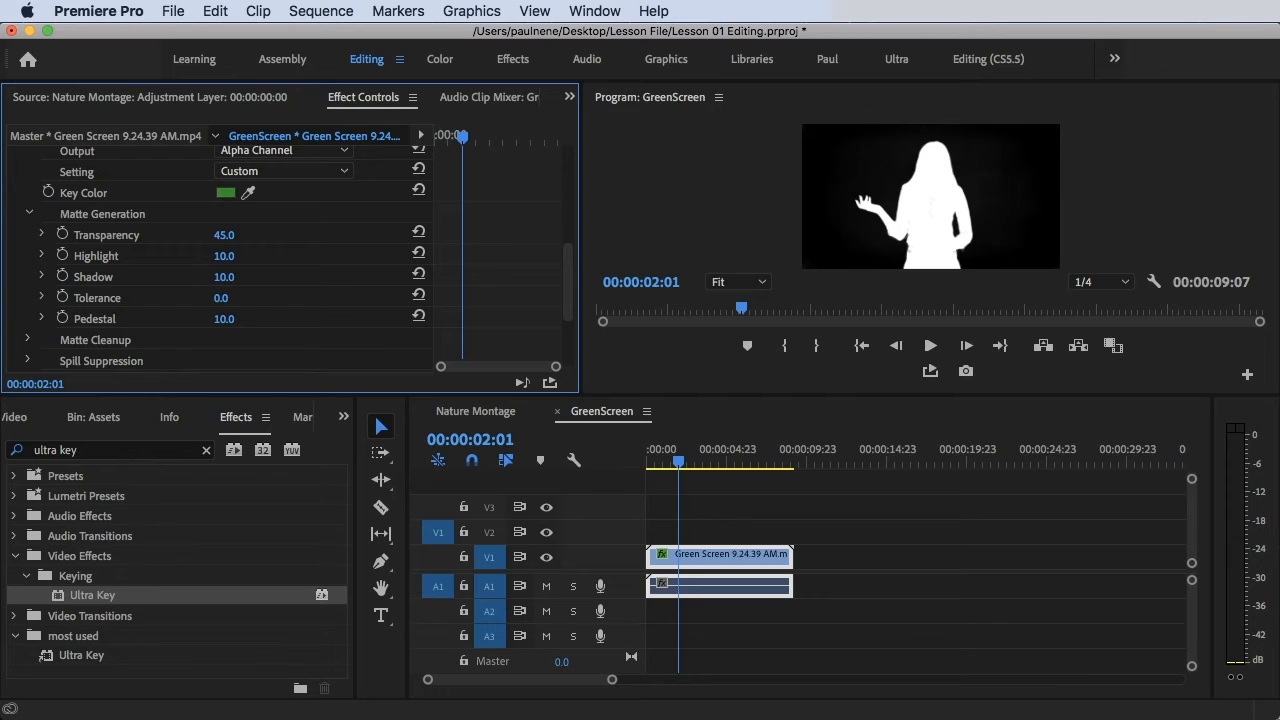
pyautogui.moveTo(260, 300); pyautogui.dragTo(320, 320)
pyautogui.moveTo(237, 319); pyautogui.dragTo(240, 320)
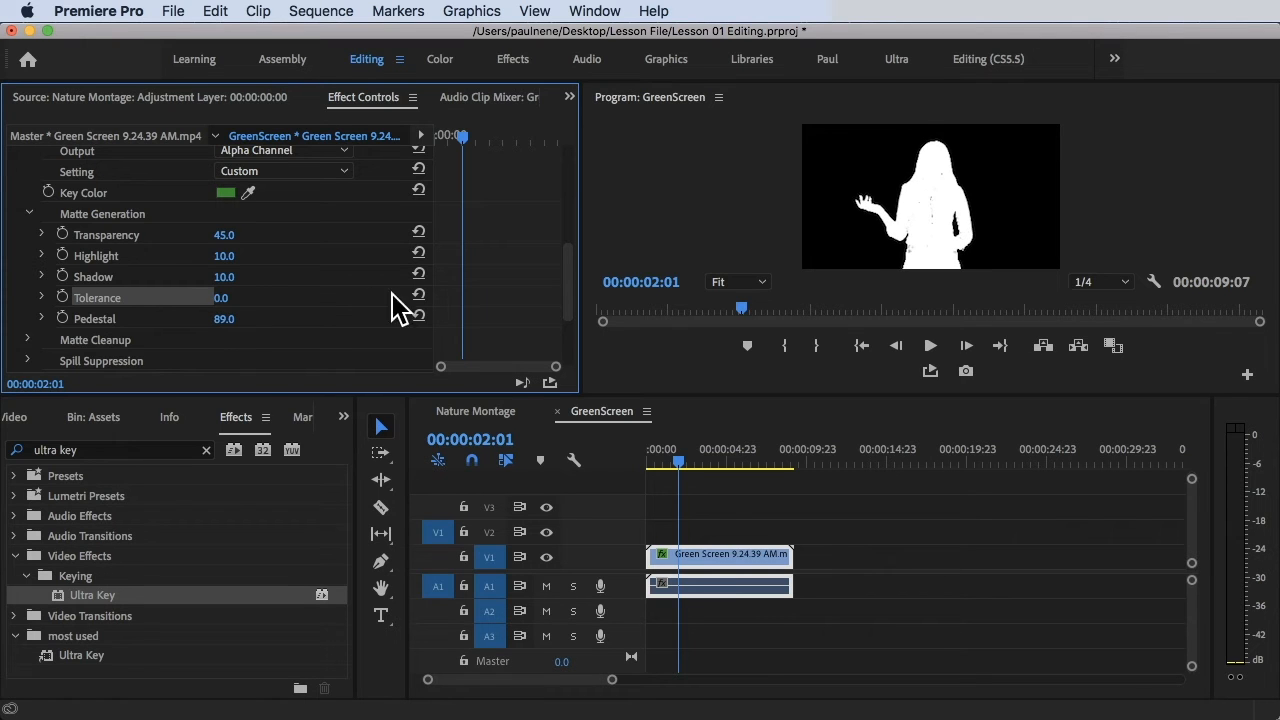
pyautogui.scroll(-3, 230, 355)
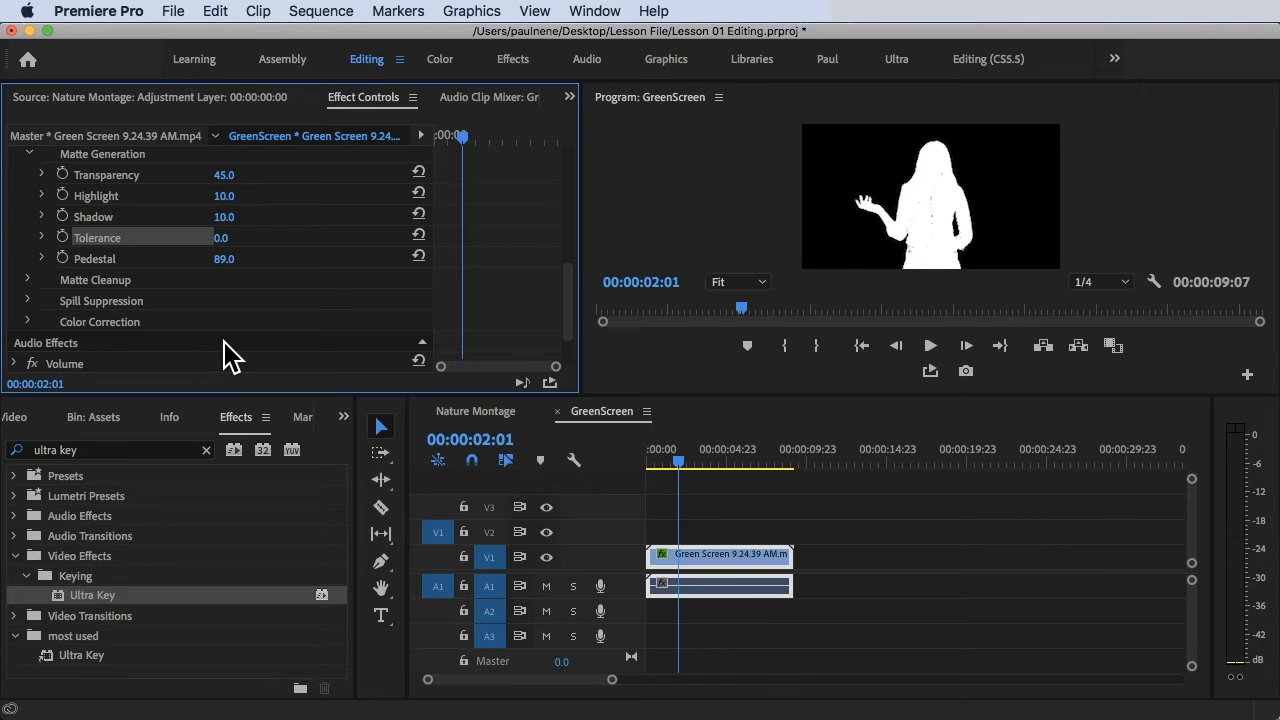
pyautogui.click(29, 280)
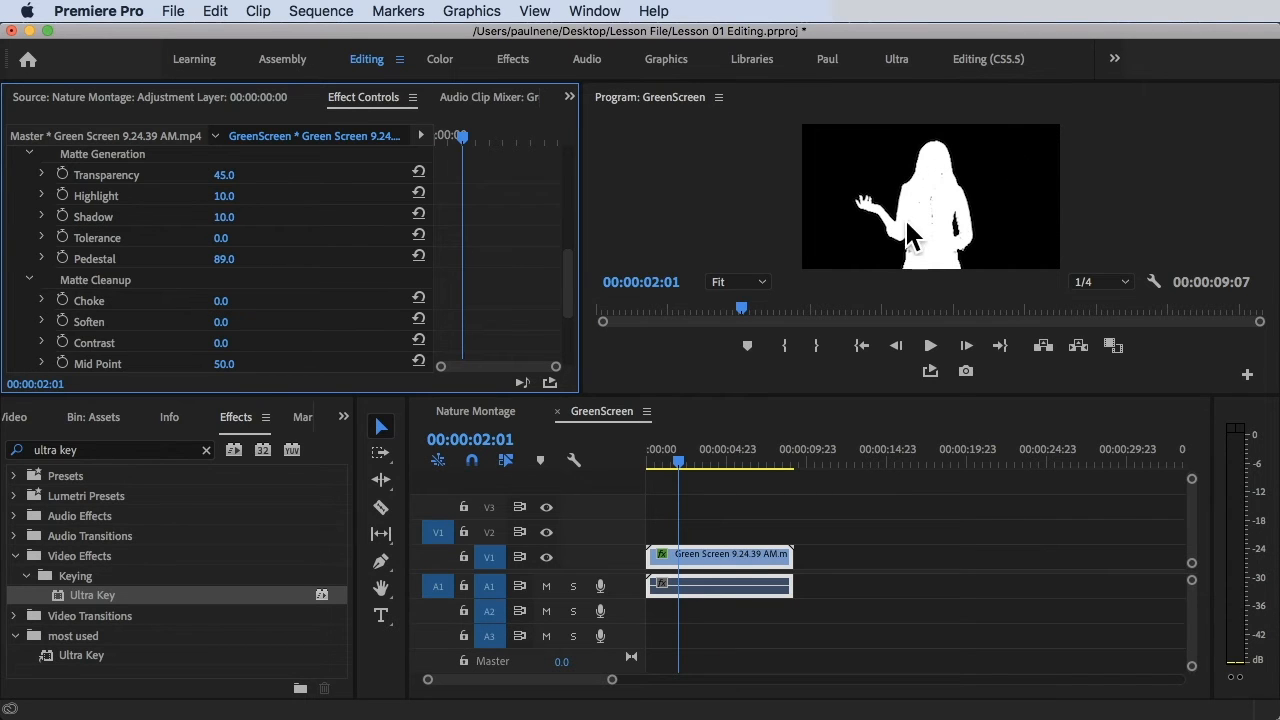
# Enlarge the Program monitor and trial Choke, Soften, Contrast and Mid Point, keeping defaults.
pyautogui.moveTo(232, 313)
pyautogui.mouseDown()
pyautogui.moveTo(330, 313)
pyautogui.moveTo(235, 313)
pyautogui.mouseUp()
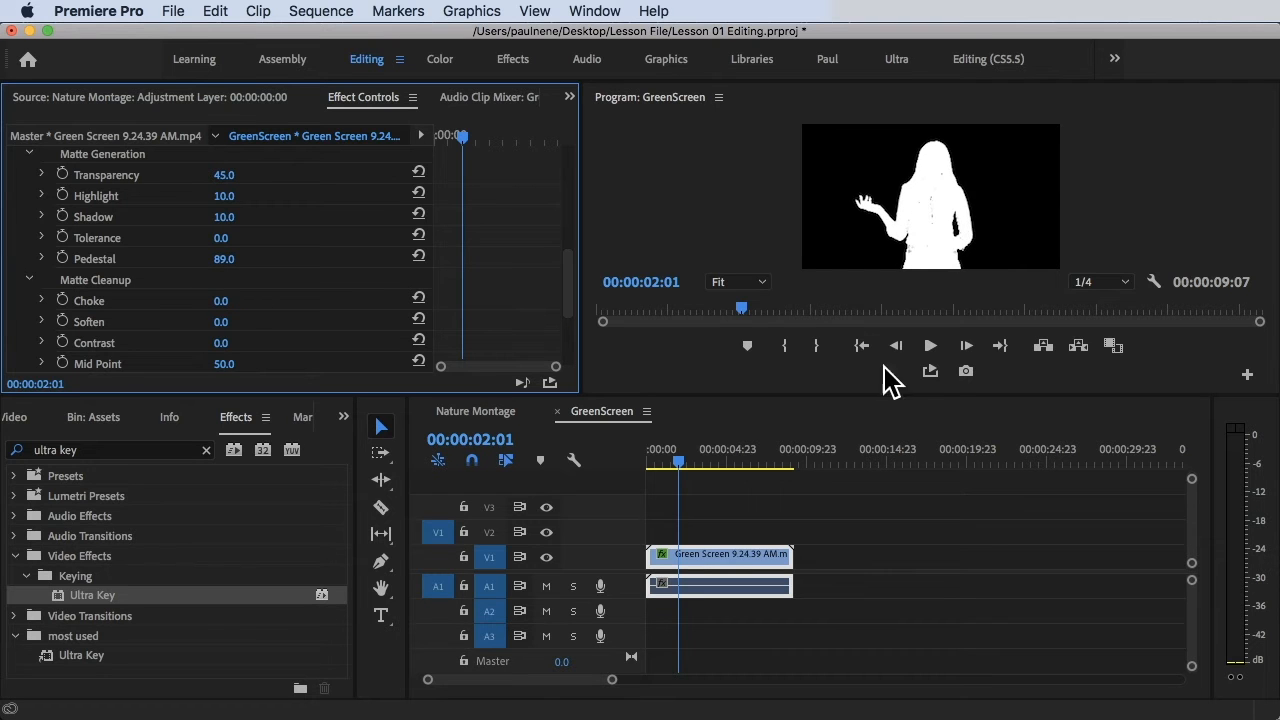
pyautogui.moveTo(851, 395); pyautogui.dragTo(847, 453)
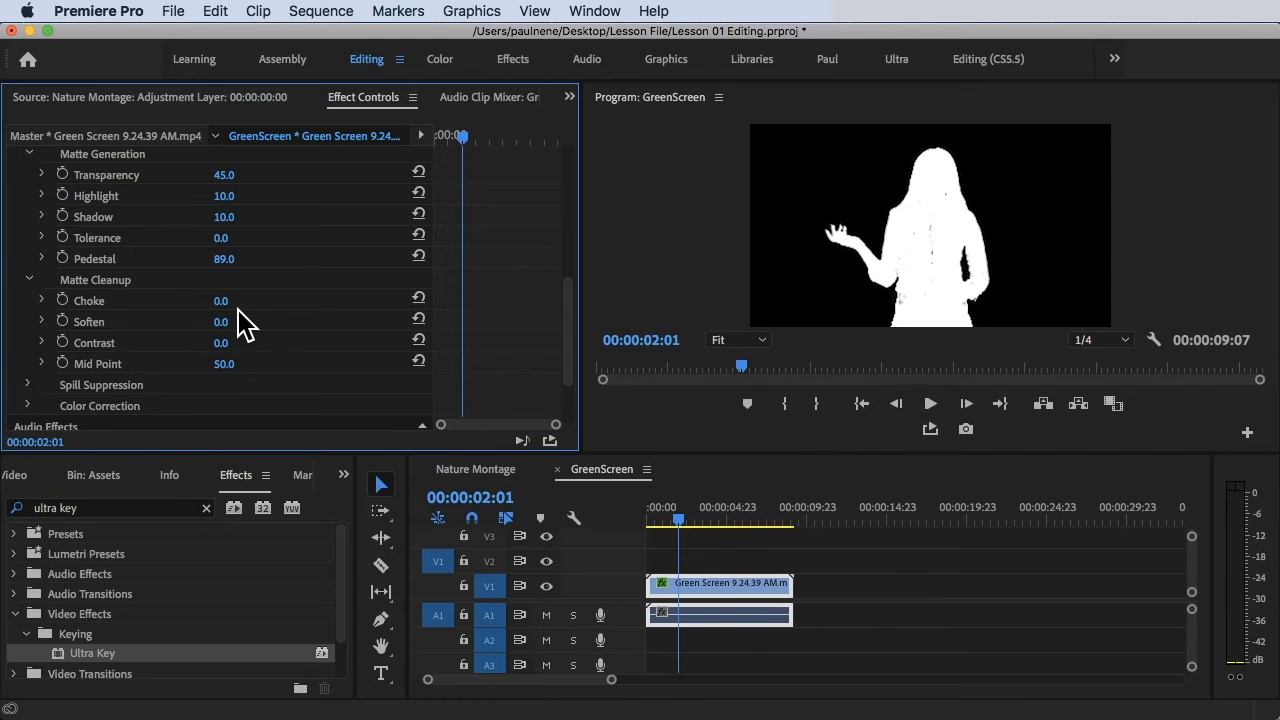
pyautogui.moveTo(221, 301)
pyautogui.mouseDown()
pyautogui.moveTo(321, 301)
pyautogui.moveTo(221, 301)
pyautogui.mouseUp()
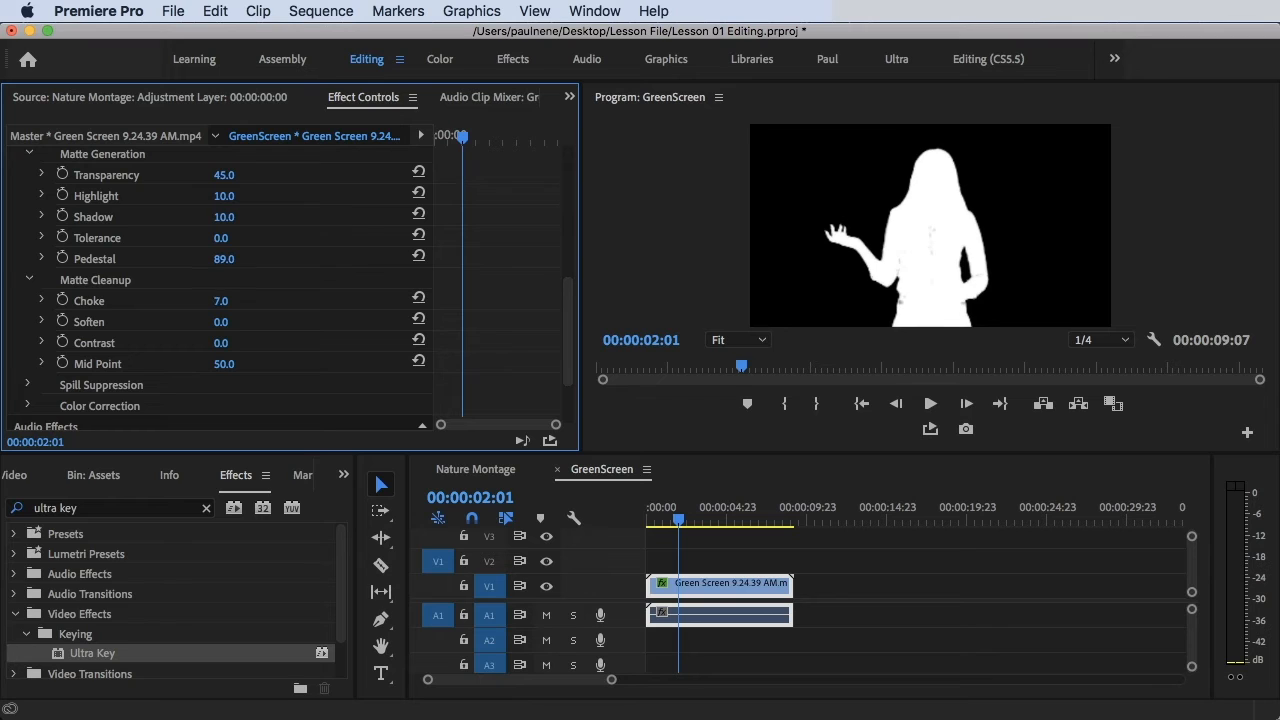
pyautogui.press('super+z')
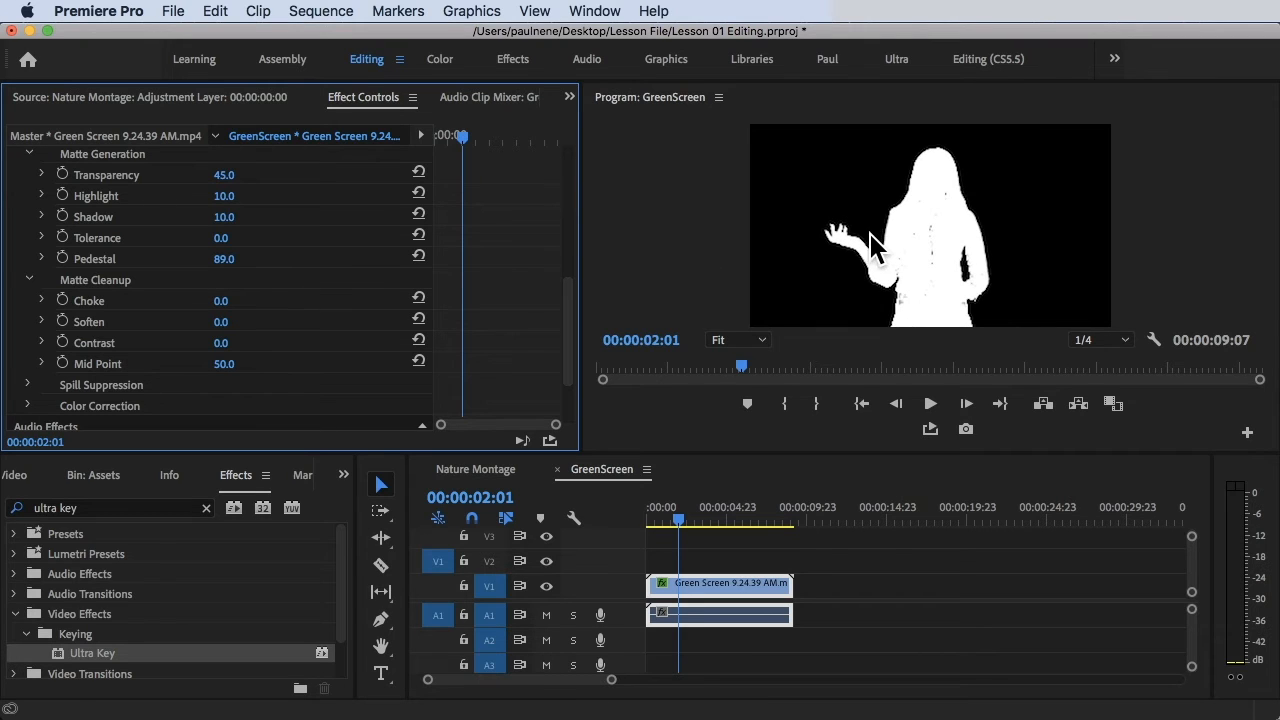
pyautogui.moveTo(220, 322)
pyautogui.mouseDown()
pyautogui.moveTo(322, 322)
pyautogui.moveTo(228, 322)
pyautogui.moveTo(240, 322)
pyautogui.moveTo(233, 343)
pyautogui.mouseUp()
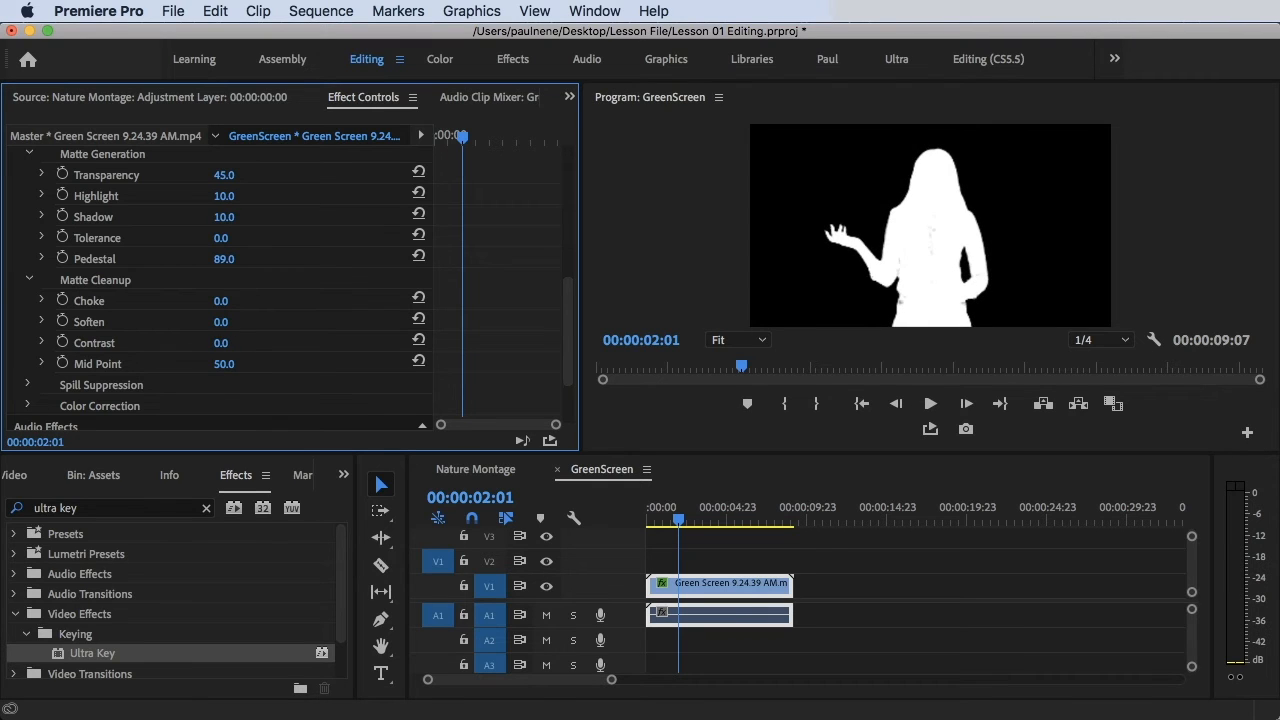
pyautogui.moveTo(222, 342); pyautogui.dragTo(273, 363)
pyautogui.moveTo(221, 363); pyautogui.dragTo(241, 362)
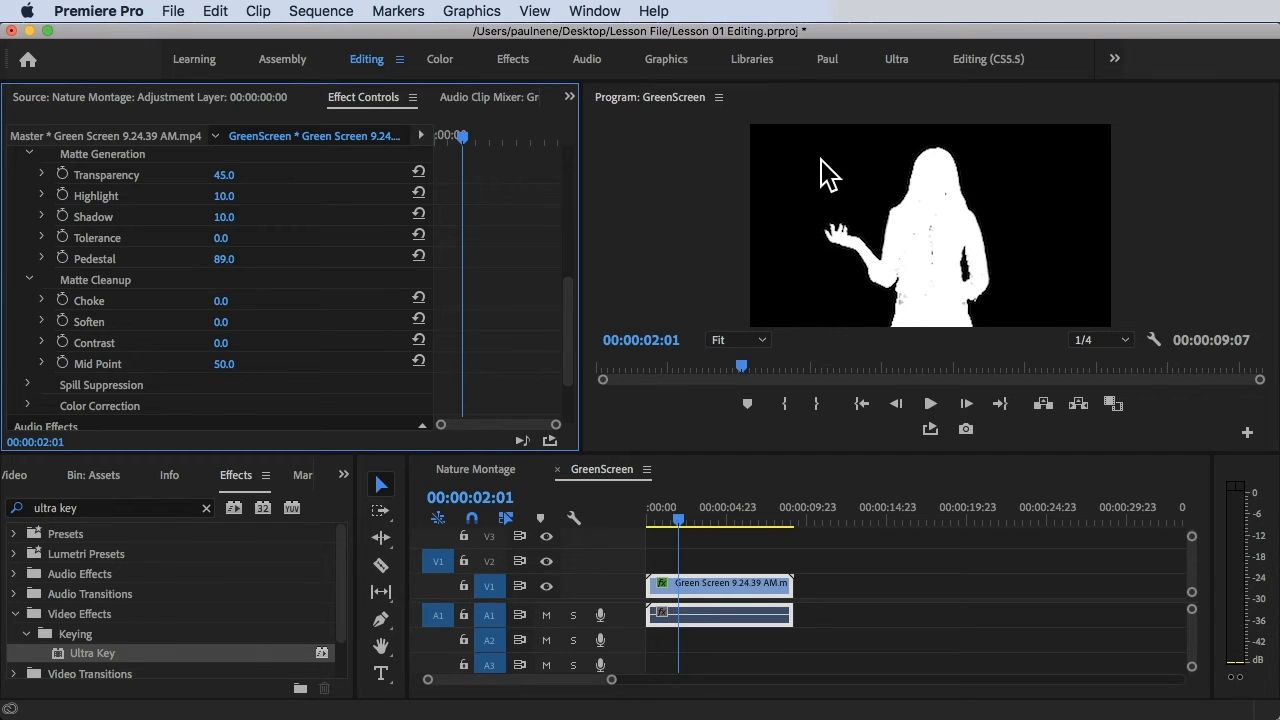
pyautogui.scroll(5, 318, 305)
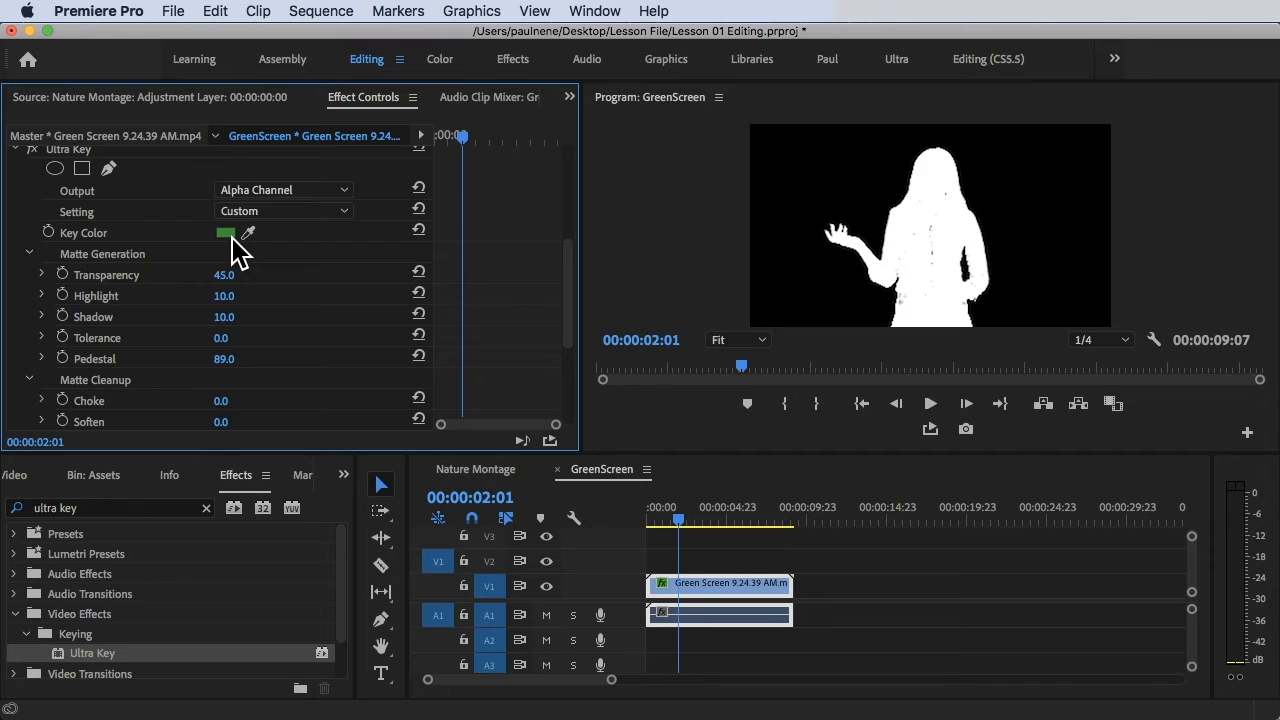
pyautogui.scroll(3, 285, 262)
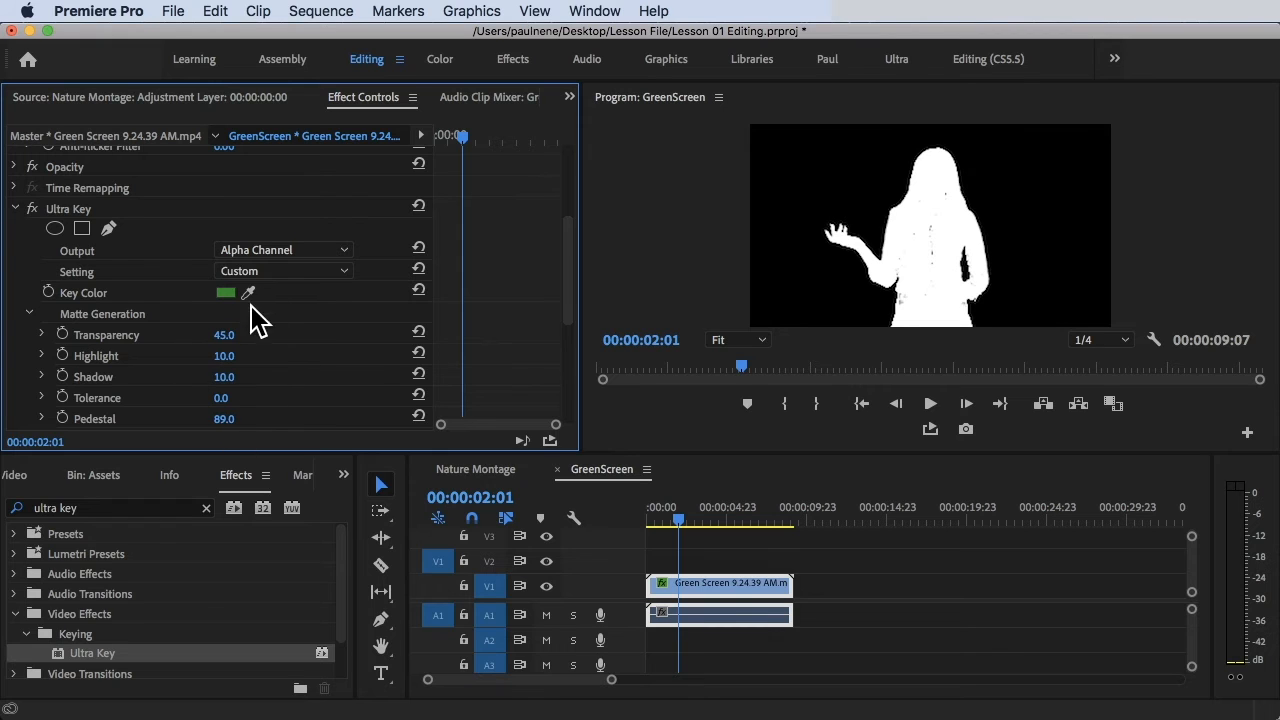
# Switch the Ultra Key Output back to Composite.
pyautogui.click(288, 251)
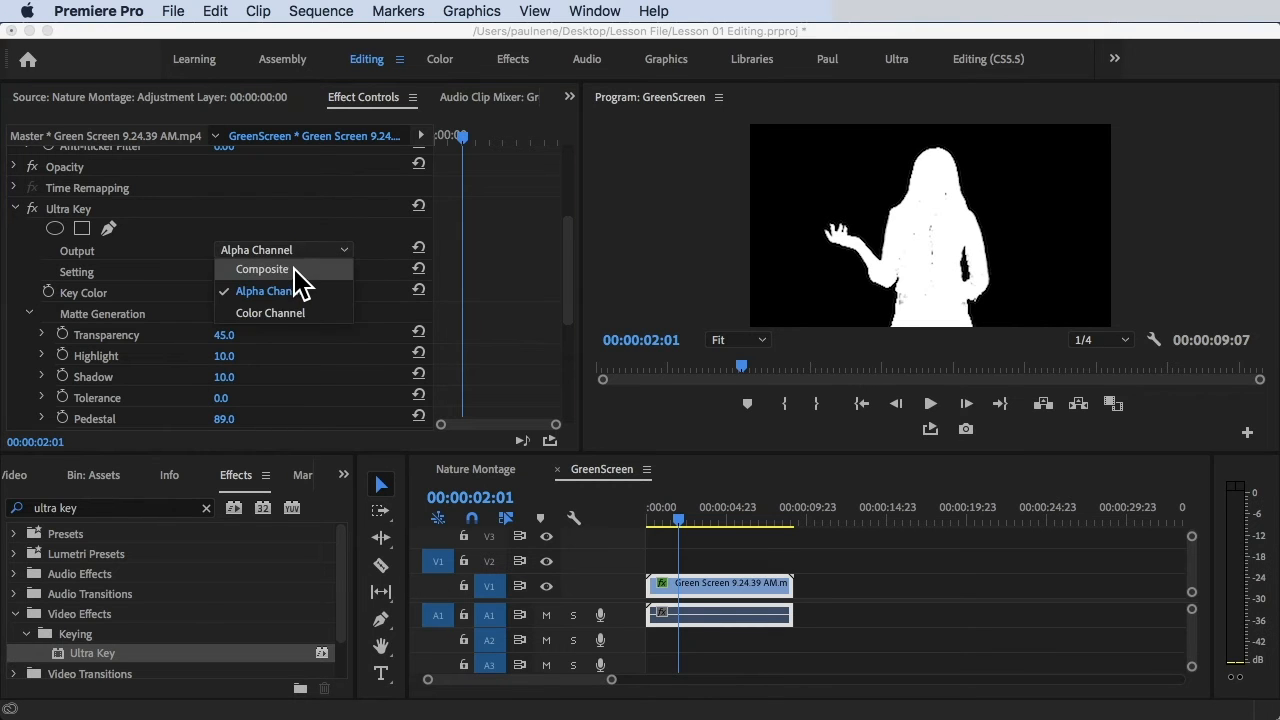
pyautogui.click(293, 269)
pyautogui.click(940, 182)
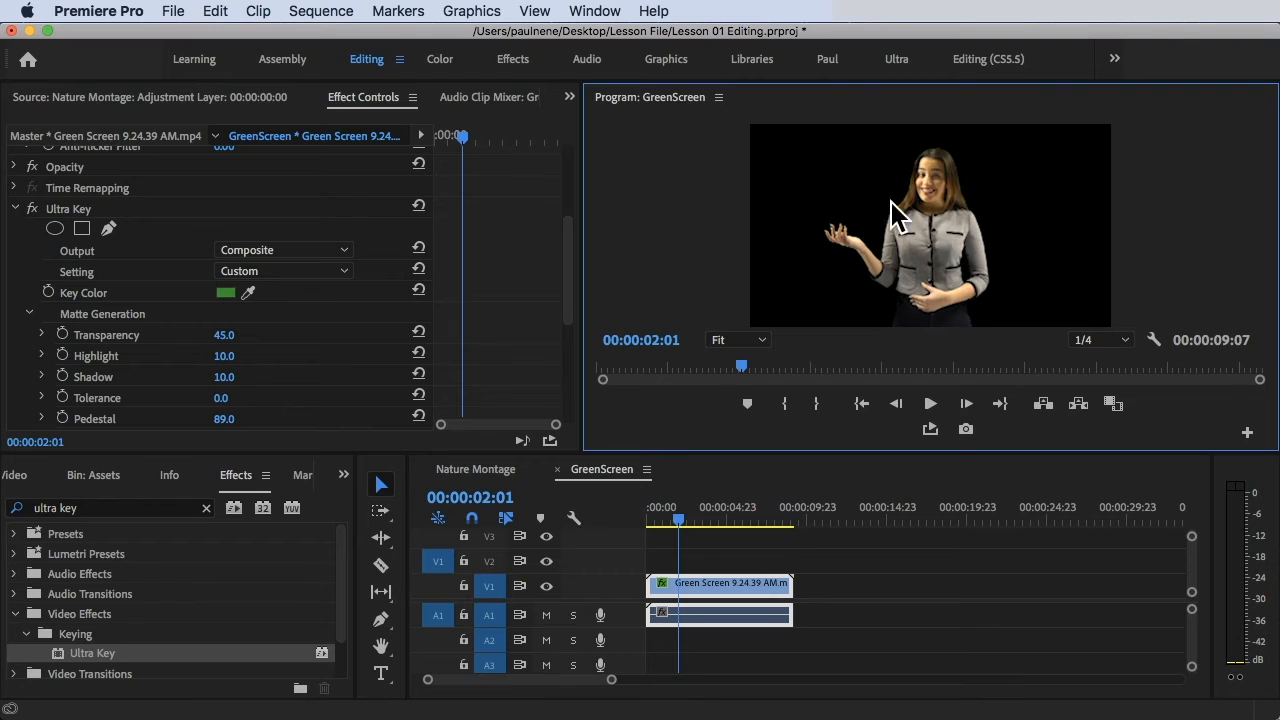
# Preview the sequence from the start, then move the green-screen clip from V1 to V2.
pyautogui.click(680, 512)
pyautogui.press('Home')
pyautogui.press('space')
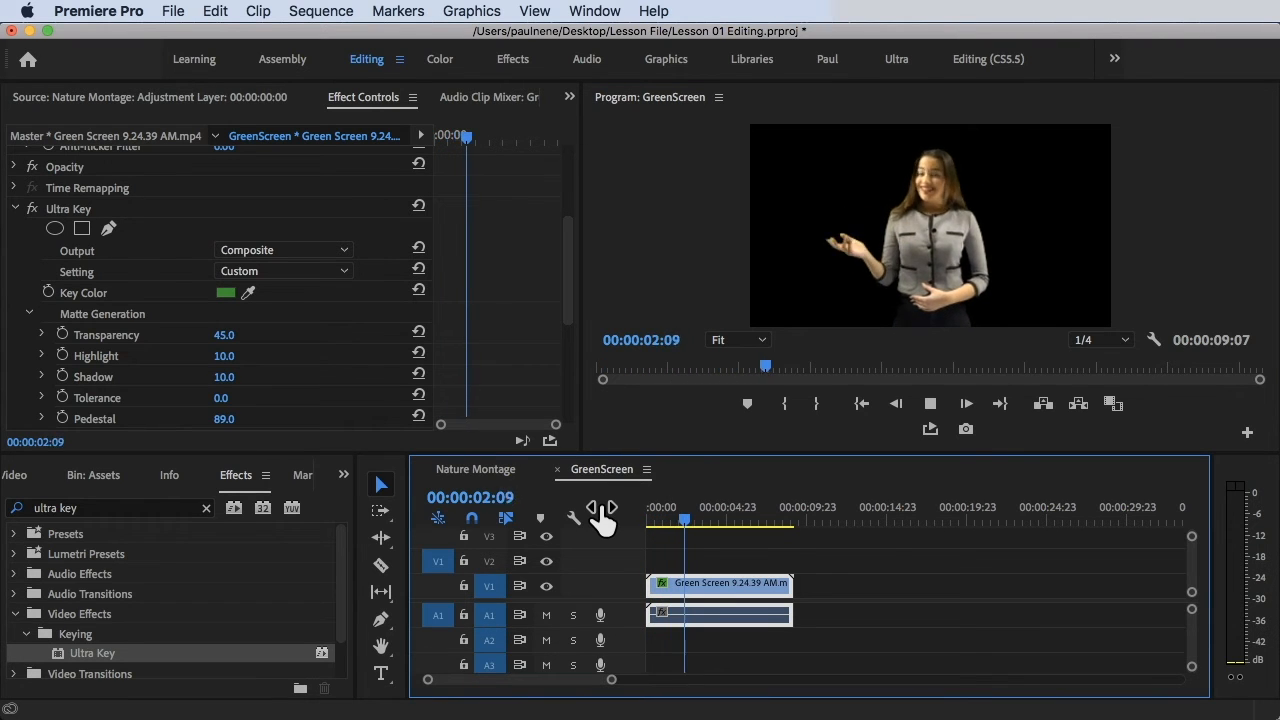
pyautogui.press('space')
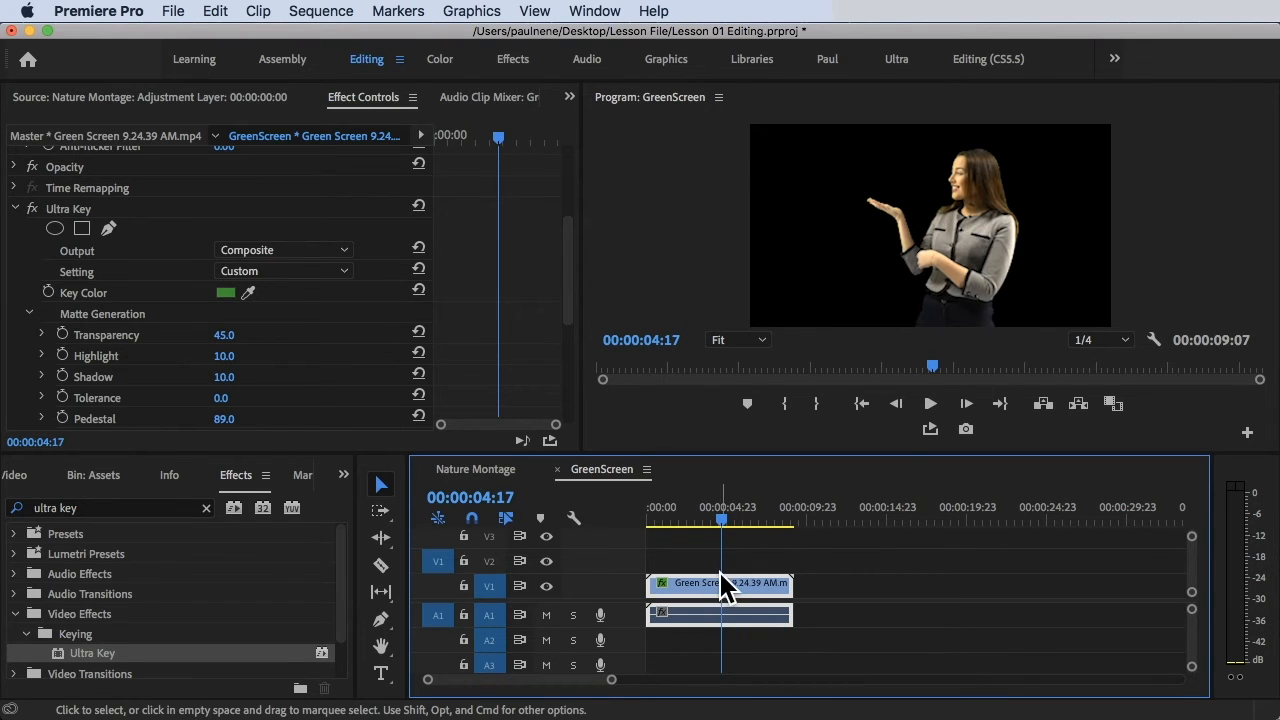
pyautogui.moveTo(697, 598)
pyautogui.mouseDown()
pyautogui.moveTo(717, 594)
pyautogui.moveTo(694, 574)
pyautogui.mouseUp()
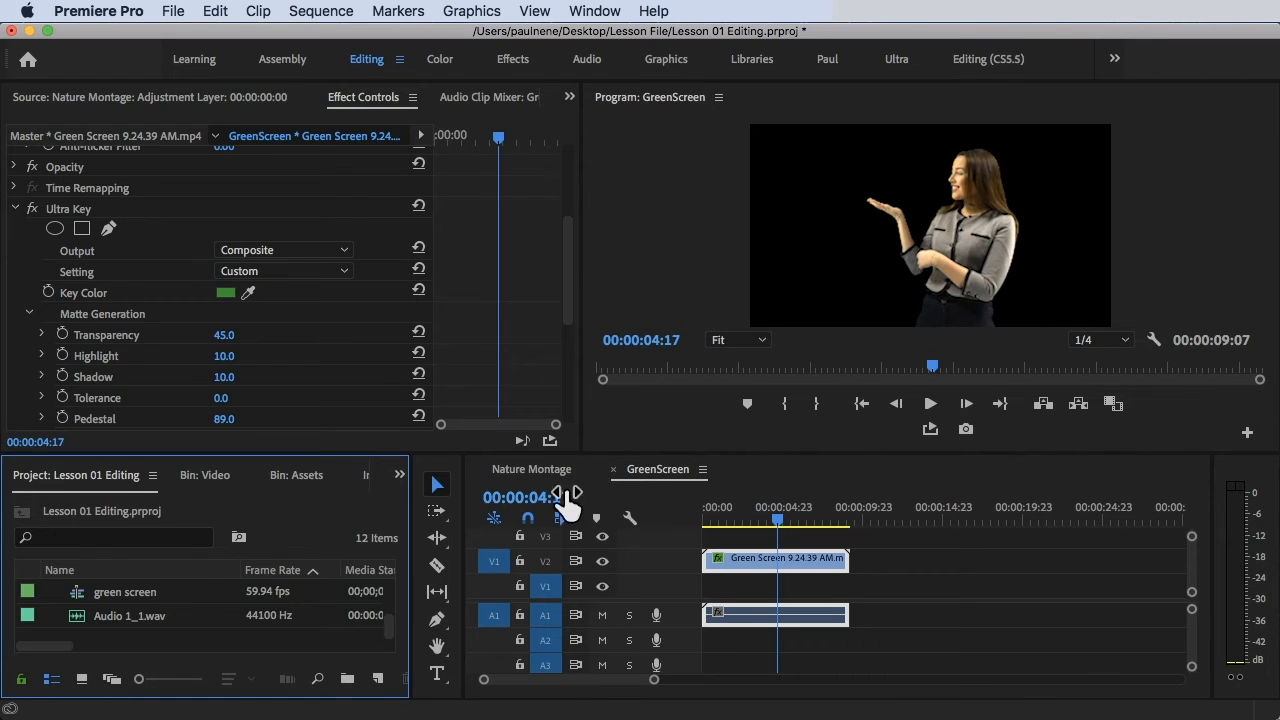
# Enlarge the Project panel's item list and open the Assets > Video bin.
pyautogui.scroll(3, 198, 626)
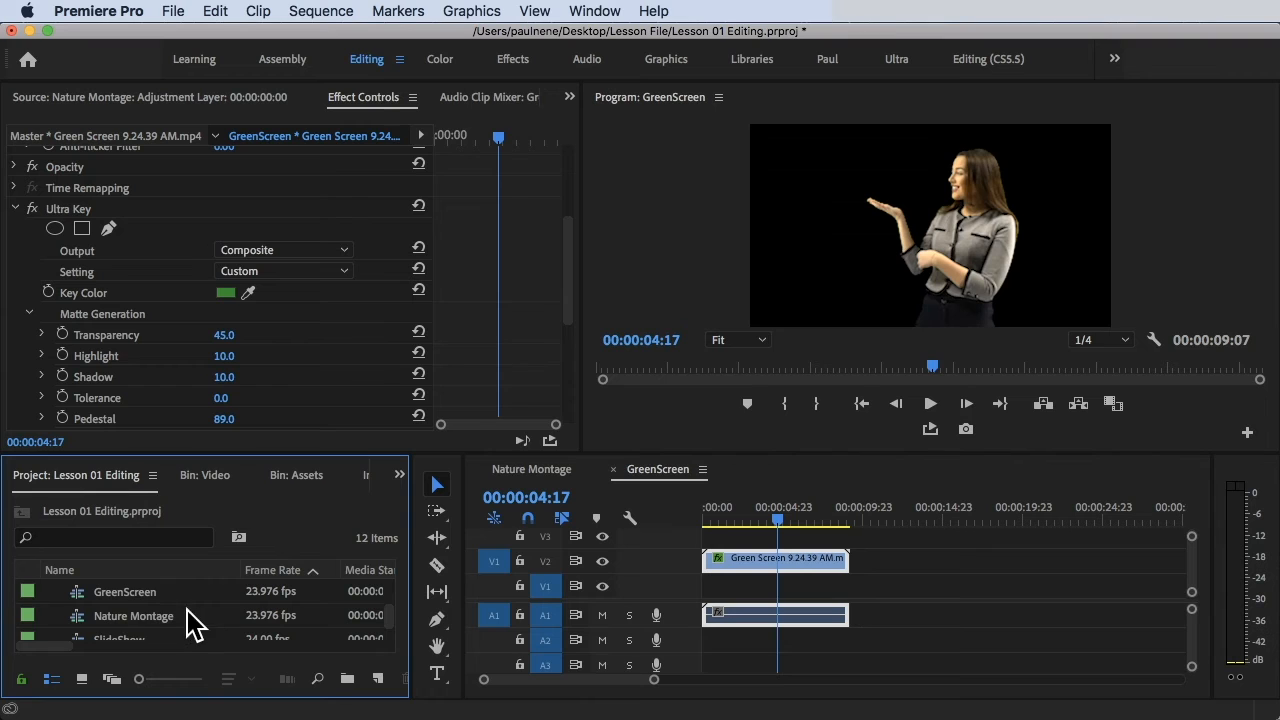
pyautogui.scroll(3, 137, 628)
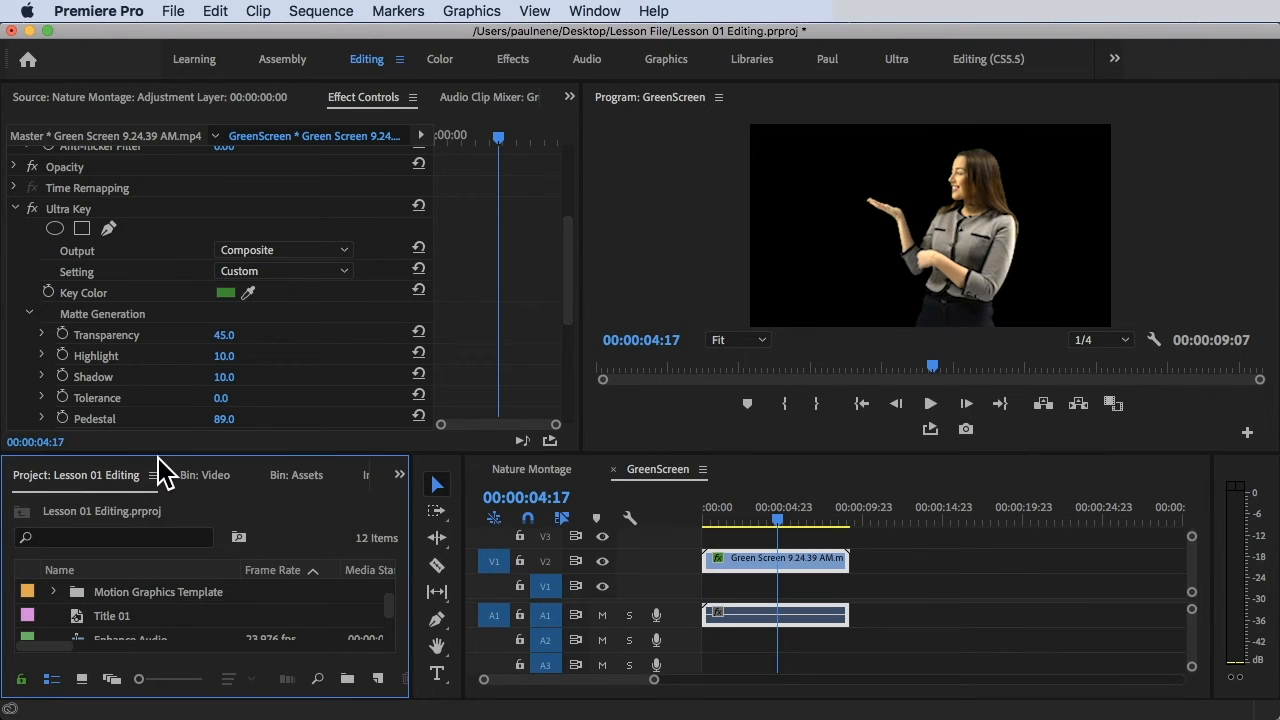
pyautogui.moveTo(220, 449); pyautogui.dragTo(224, 408)
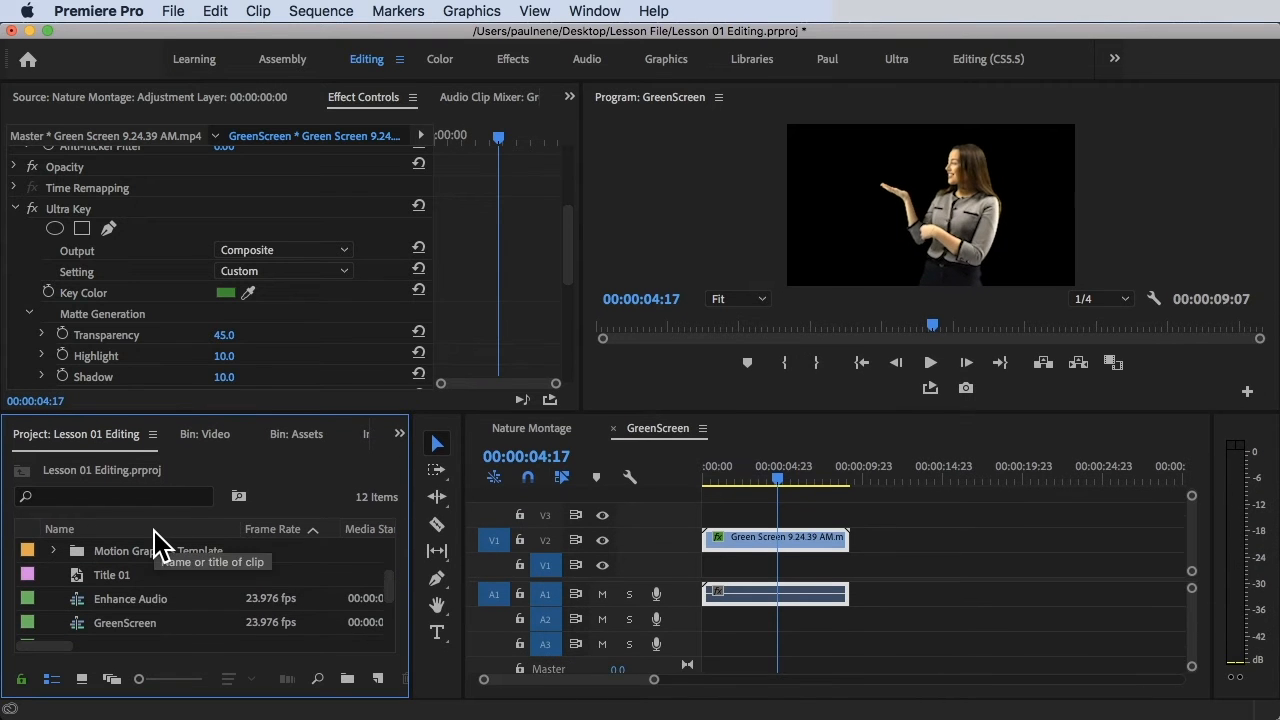
pyautogui.scroll(3, 162, 566)
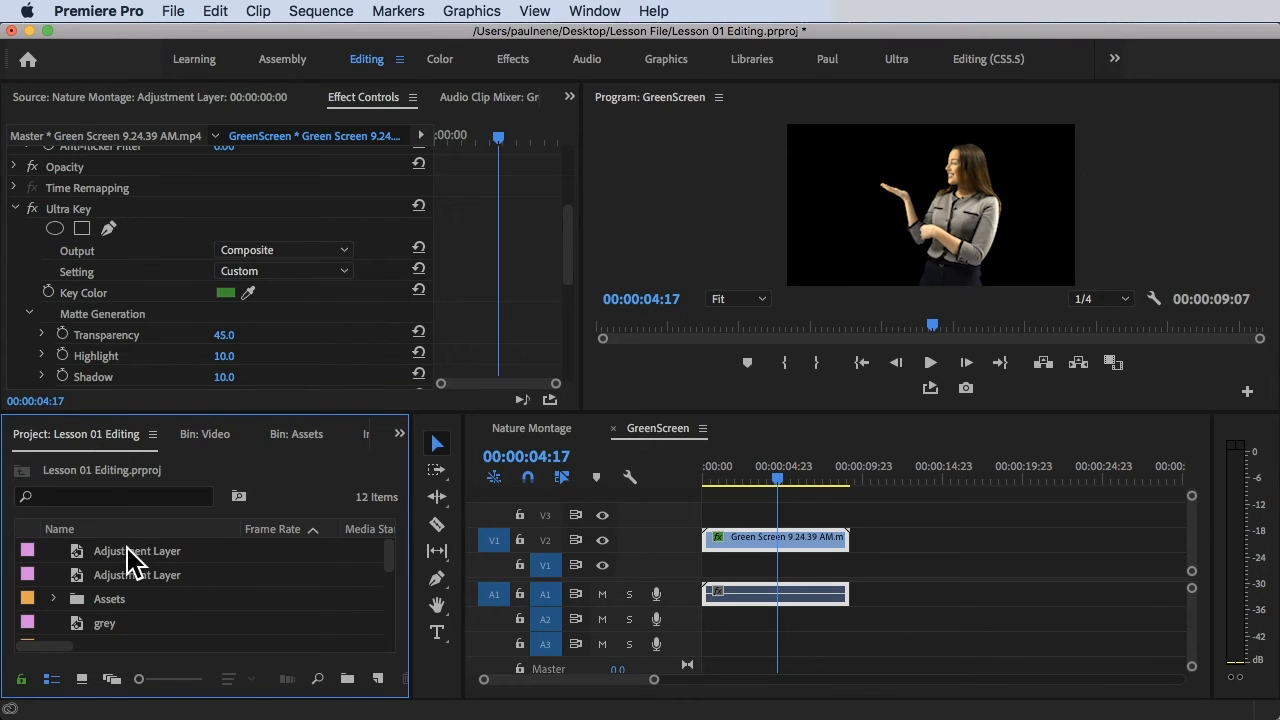
pyautogui.doubleClick(105, 600)
pyautogui.click(113, 603)
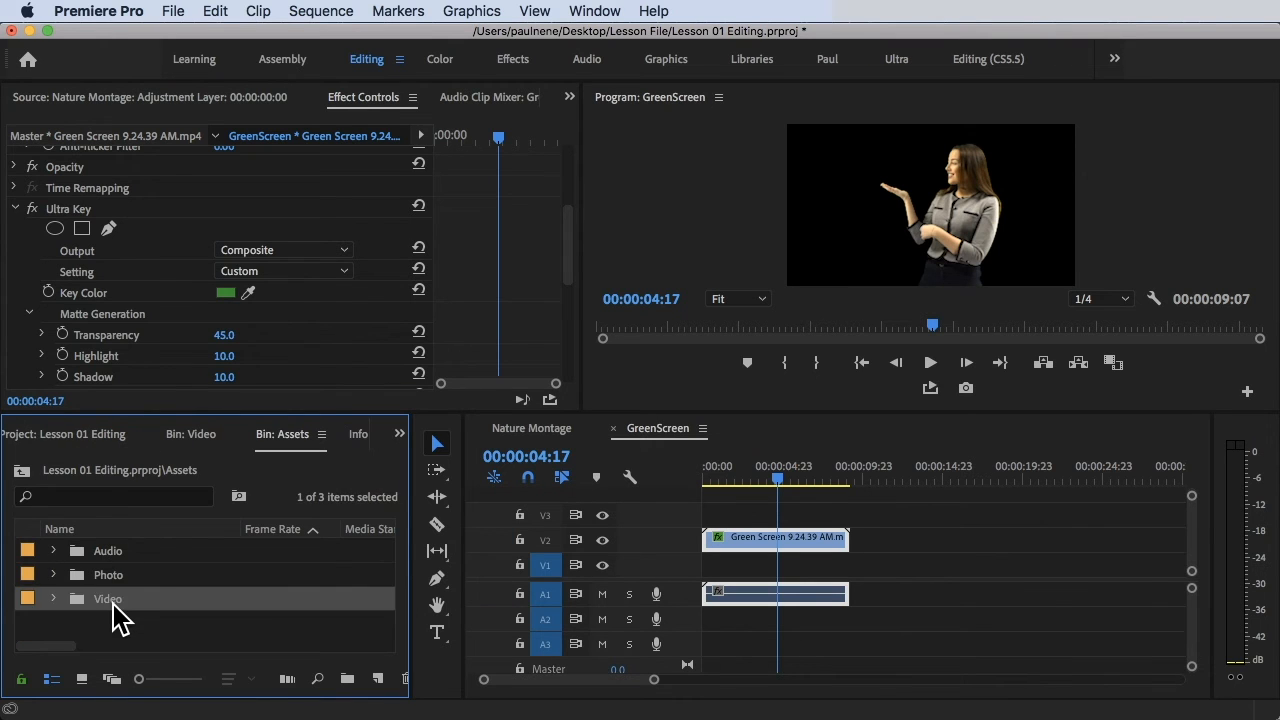
pyautogui.doubleClick(112, 604)
# Place 007 Falls.mp4 on V1 at the sequence start, beneath the green-screen clip.
pyautogui.scroll(2, 150, 590)
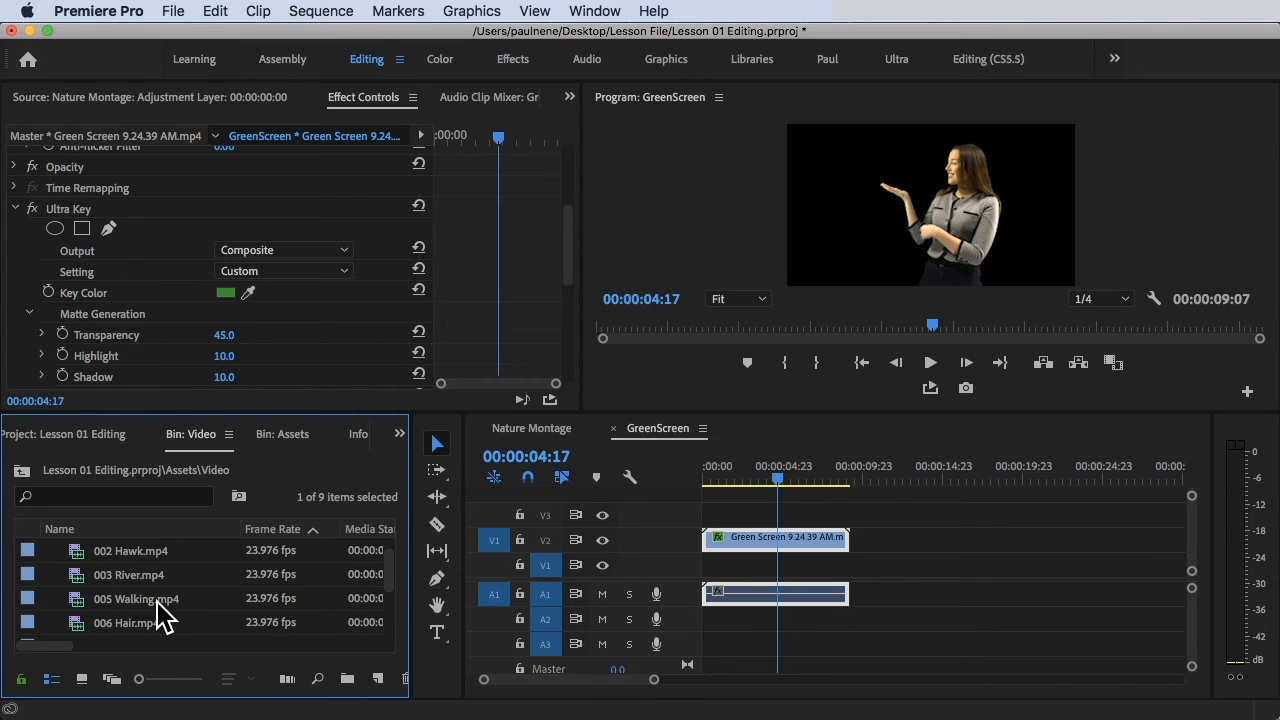
pyautogui.scroll(-5, 160, 612)
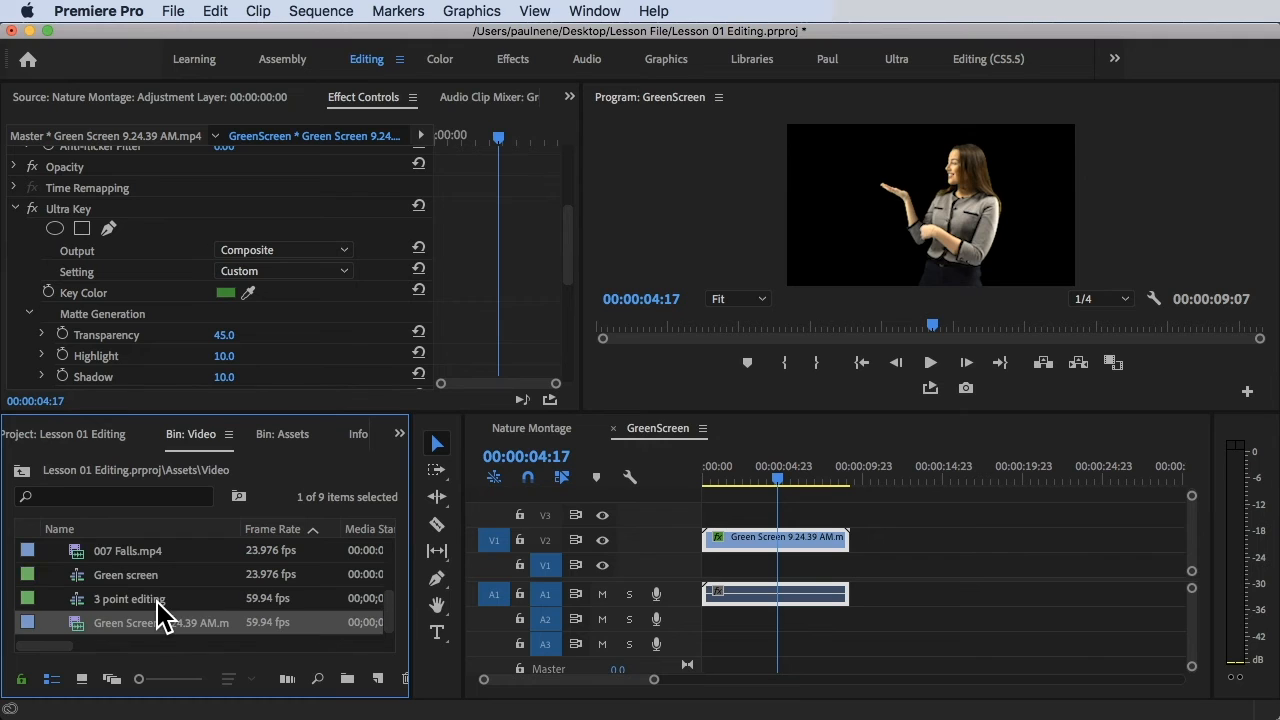
pyautogui.click(134, 549)
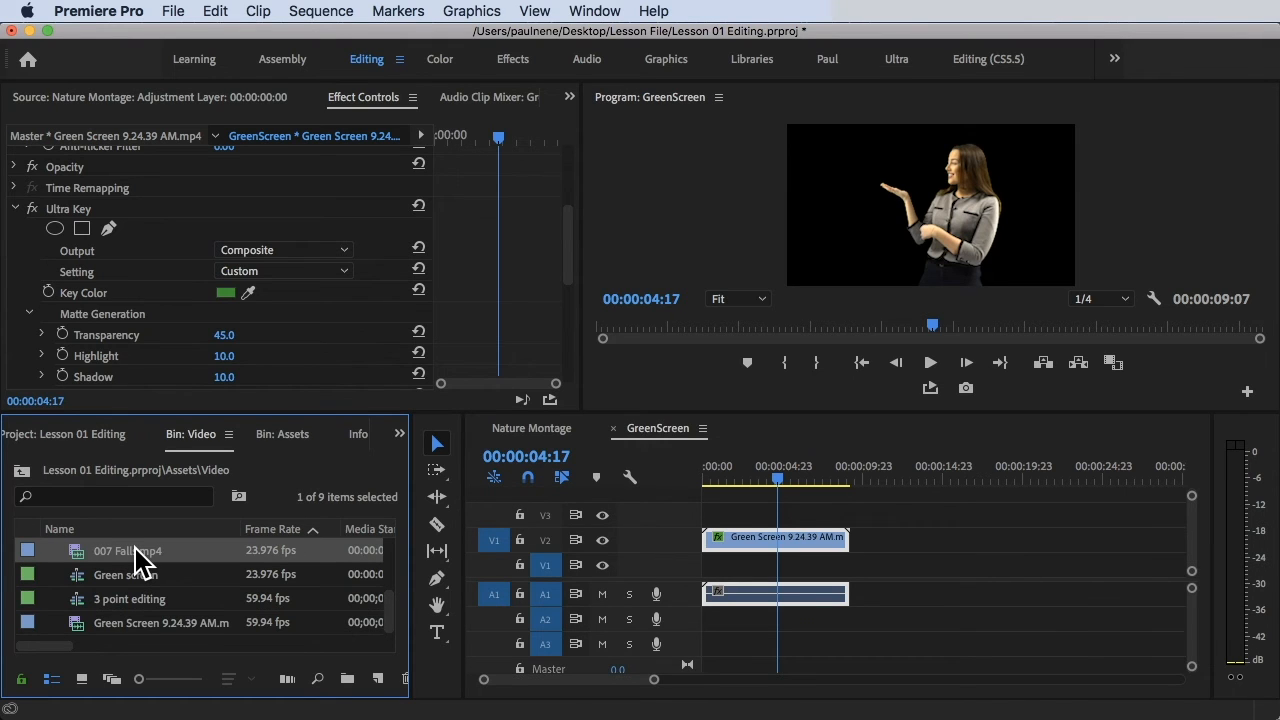
pyautogui.moveTo(134, 560); pyautogui.dragTo(711, 570)
# Zoom into the timeline start and play the first frames of the composite.
pyautogui.moveTo(781, 478); pyautogui.dragTo(705, 490)
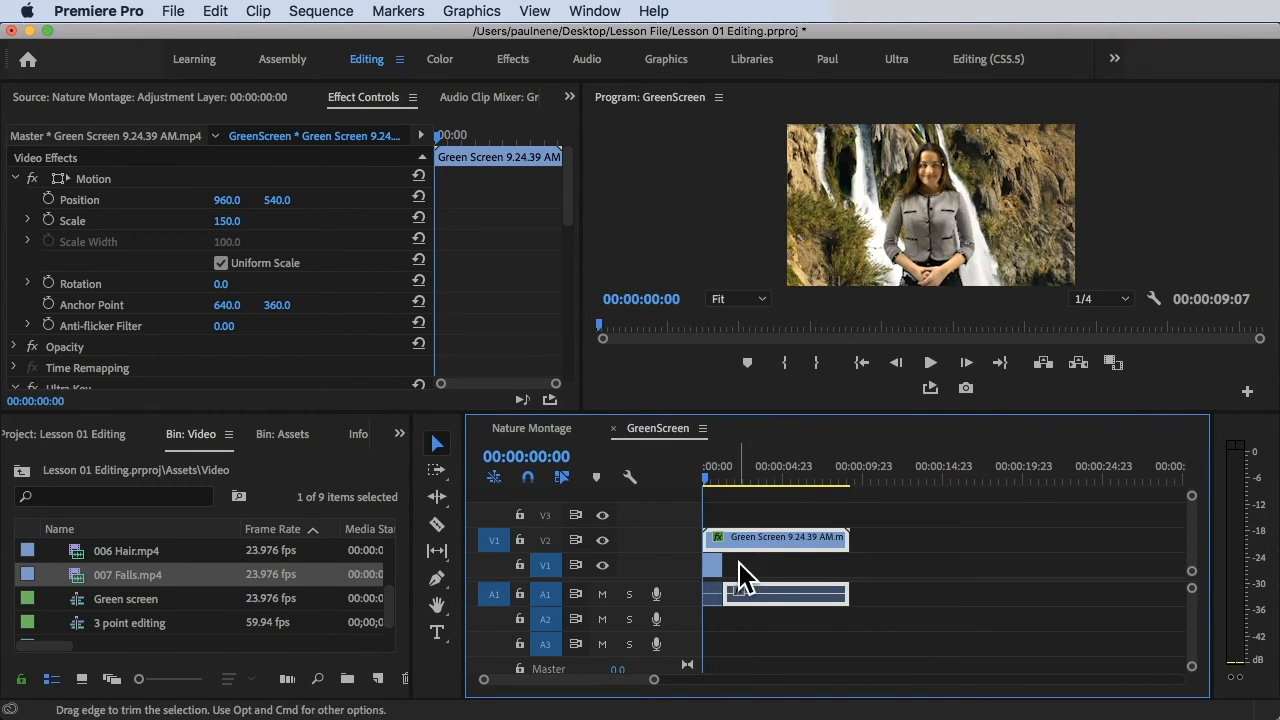
pyautogui.press('=')
pyautogui.press('=')
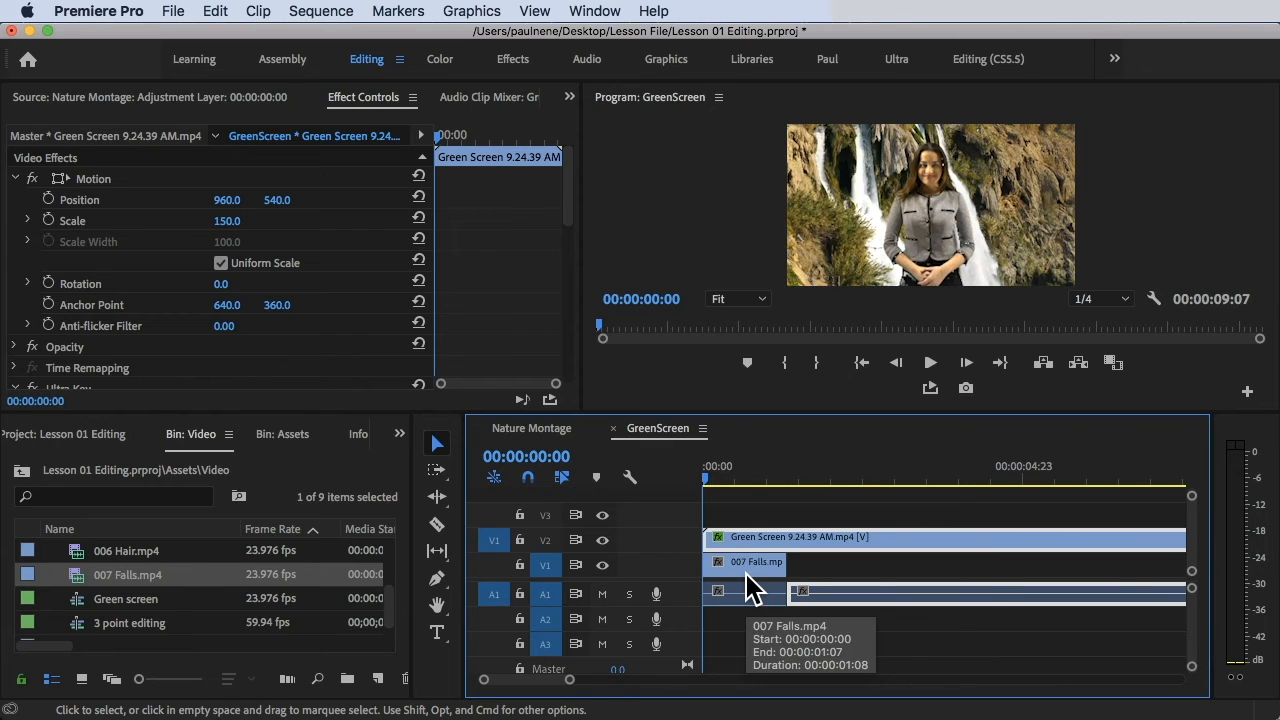
pyautogui.moveTo(715, 473)
pyautogui.mouseDown()
pyautogui.moveTo(757, 473)
pyautogui.moveTo(703, 470)
pyautogui.mouseUp()
pyautogui.press('space')
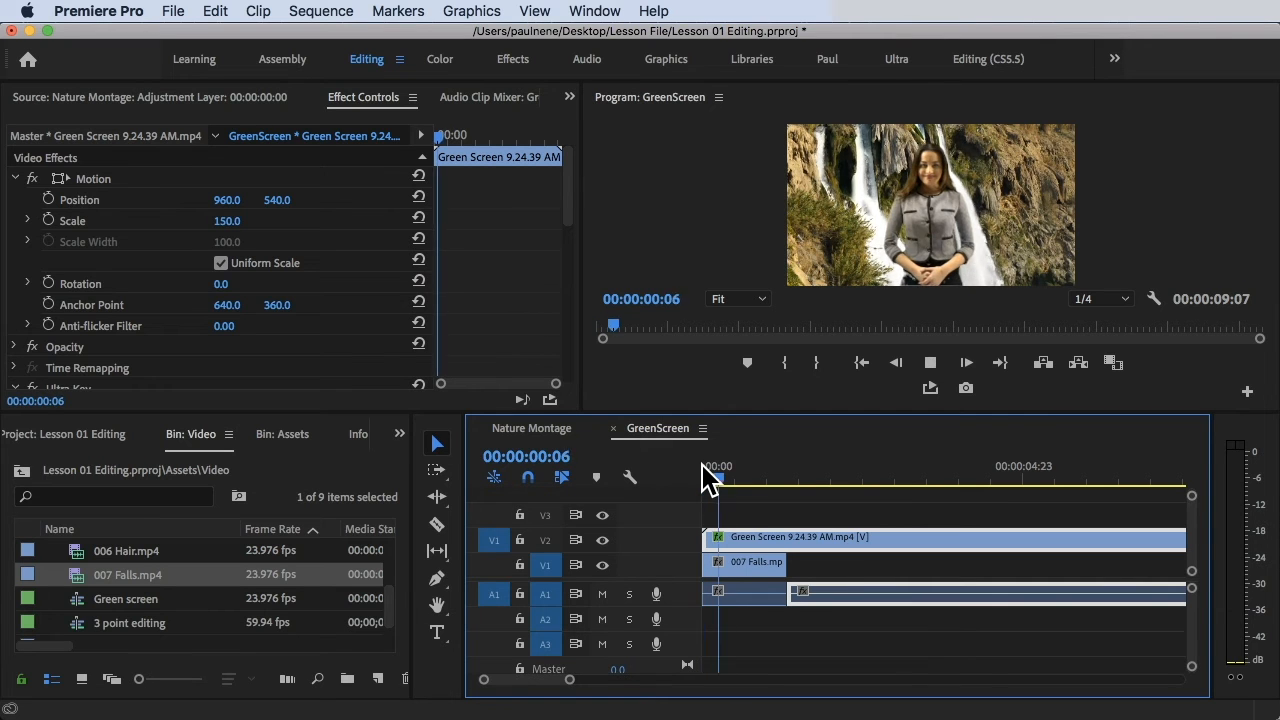
pyautogui.press('space')
# Try lengthening the 007 Falls clip's end, then replay the composite from the start.
pyautogui.click(745, 574)
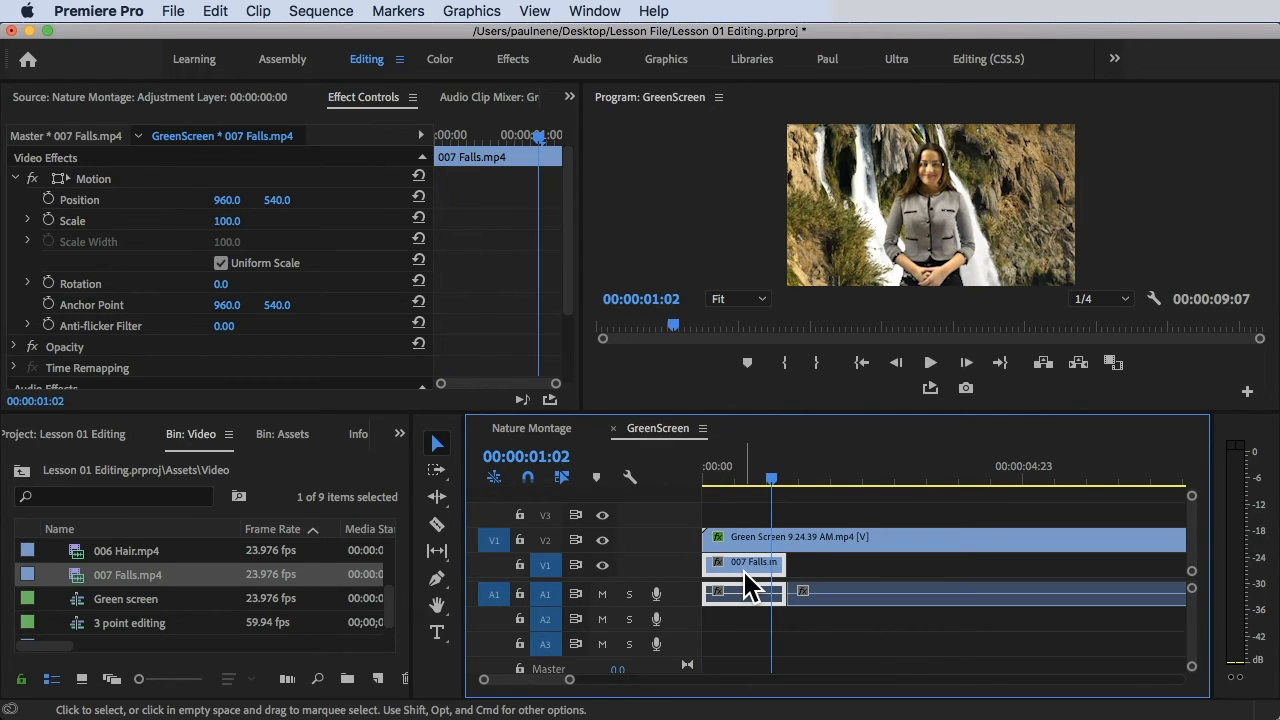
pyautogui.moveTo(784, 567); pyautogui.dragTo(797, 571)
pyautogui.click(843, 597)
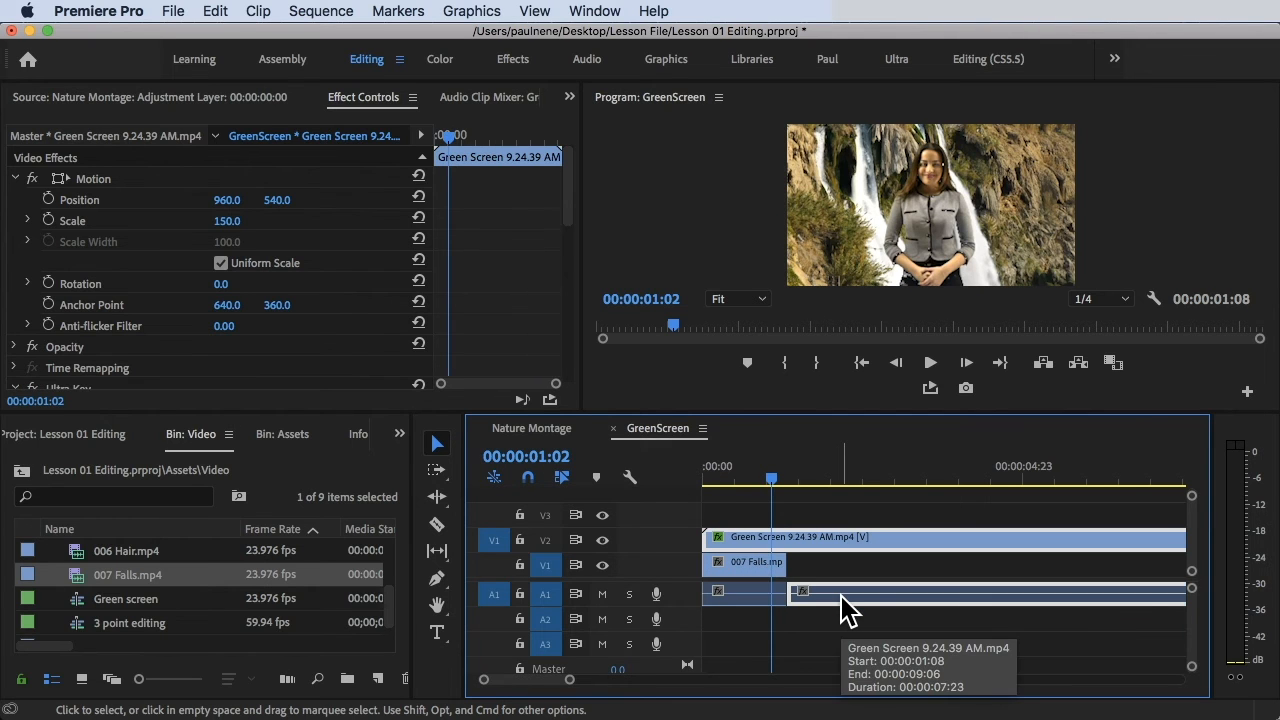
pyautogui.moveTo(755, 468); pyautogui.dragTo(663, 467)
pyautogui.press('space')
pyautogui.press('space')
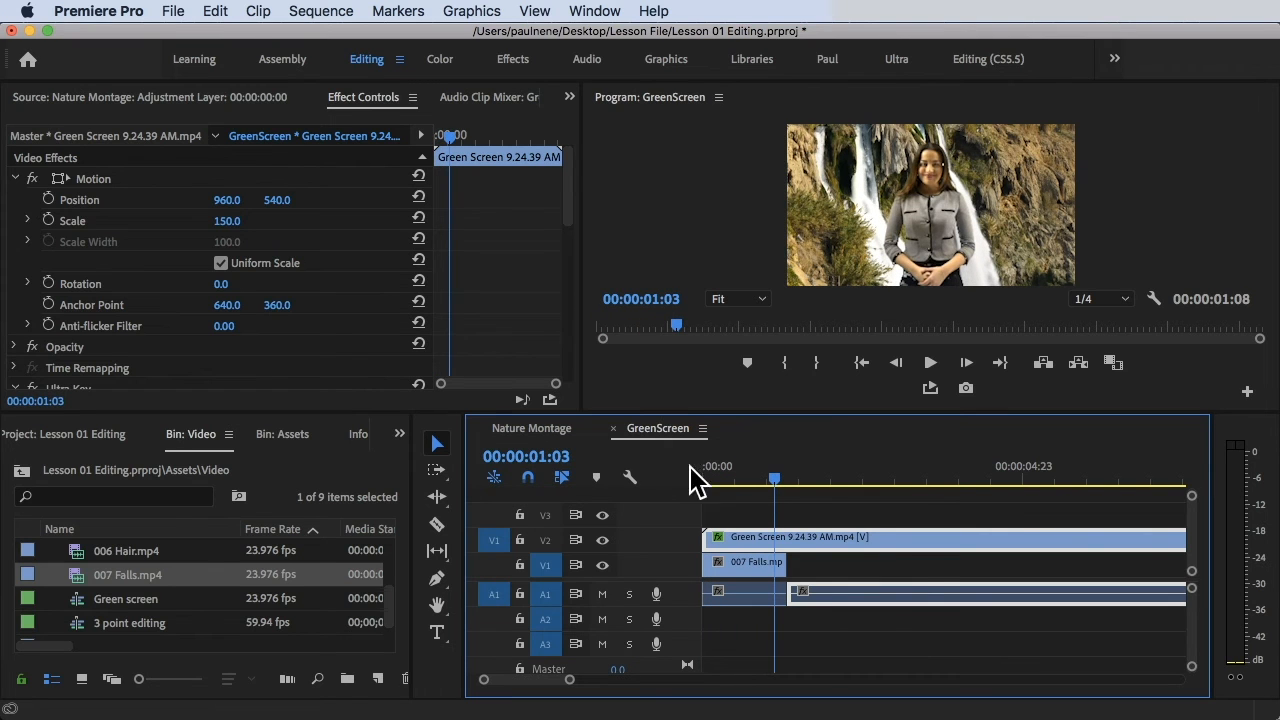
# Check where the waterfall ends and load the green-screen clip into the Source monitor.
pyautogui.moveTo(810, 468); pyautogui.dragTo(826, 491)
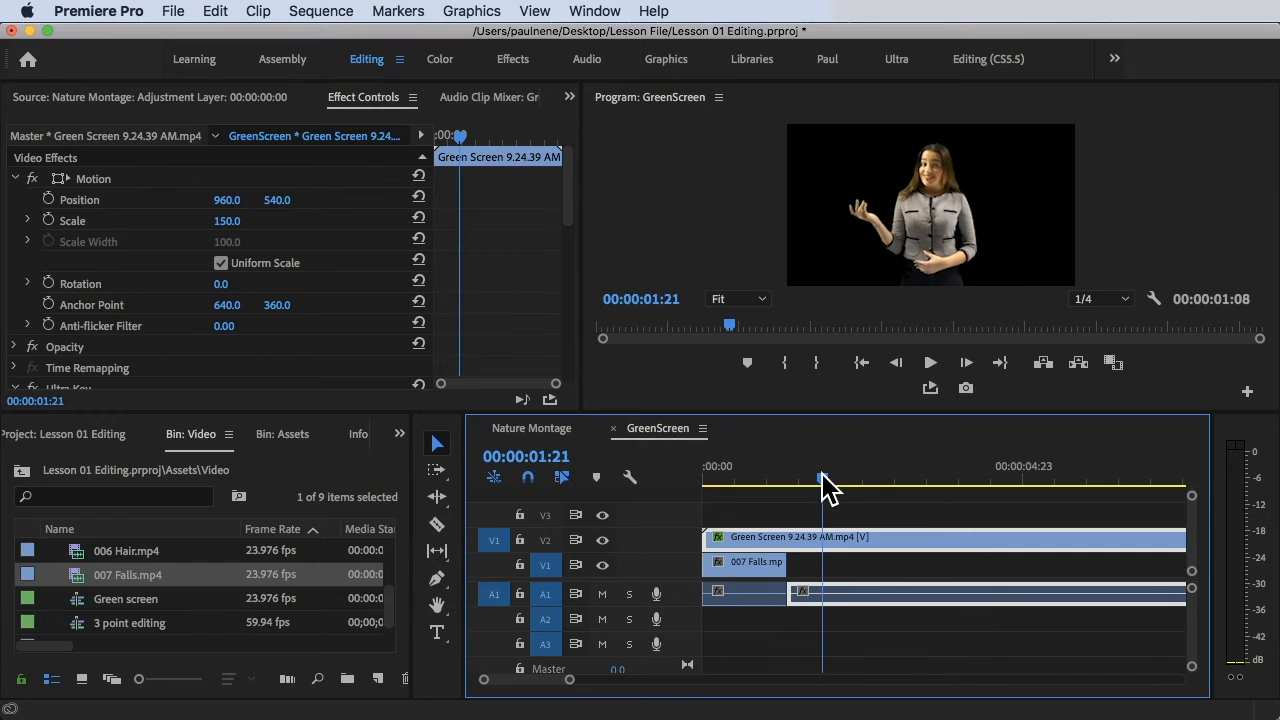
pyautogui.doubleClick(847, 602)
pyautogui.click(847, 601)
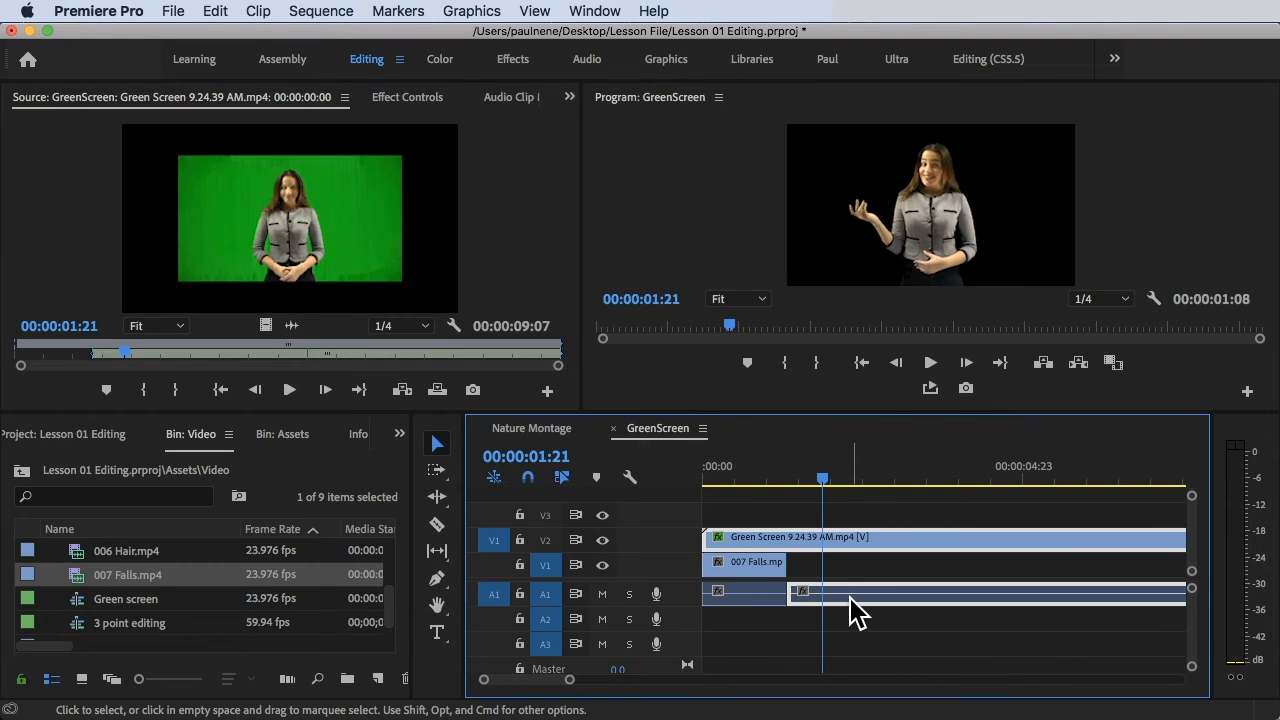
# Unlink the green-screen clip's audio on A1 and delete it, keeping its video on V2.
pyautogui.rightClick(850, 612)
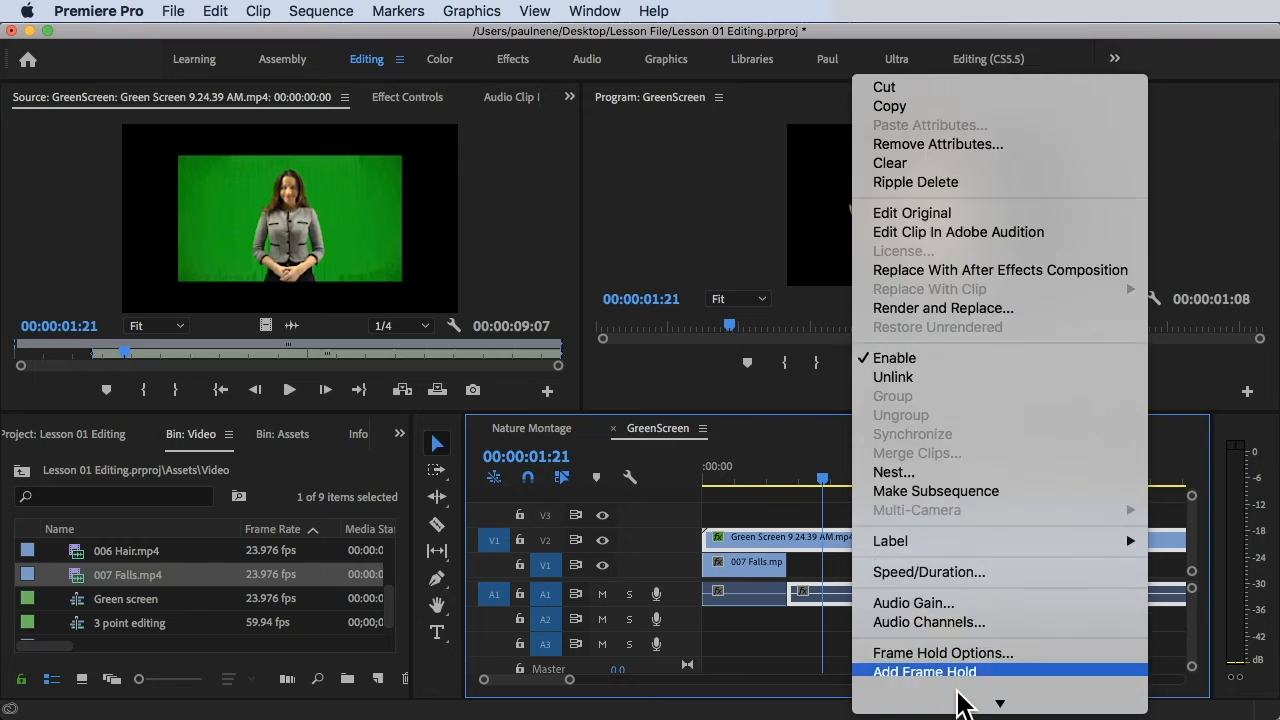
pyautogui.scroll(-5, 968, 570)
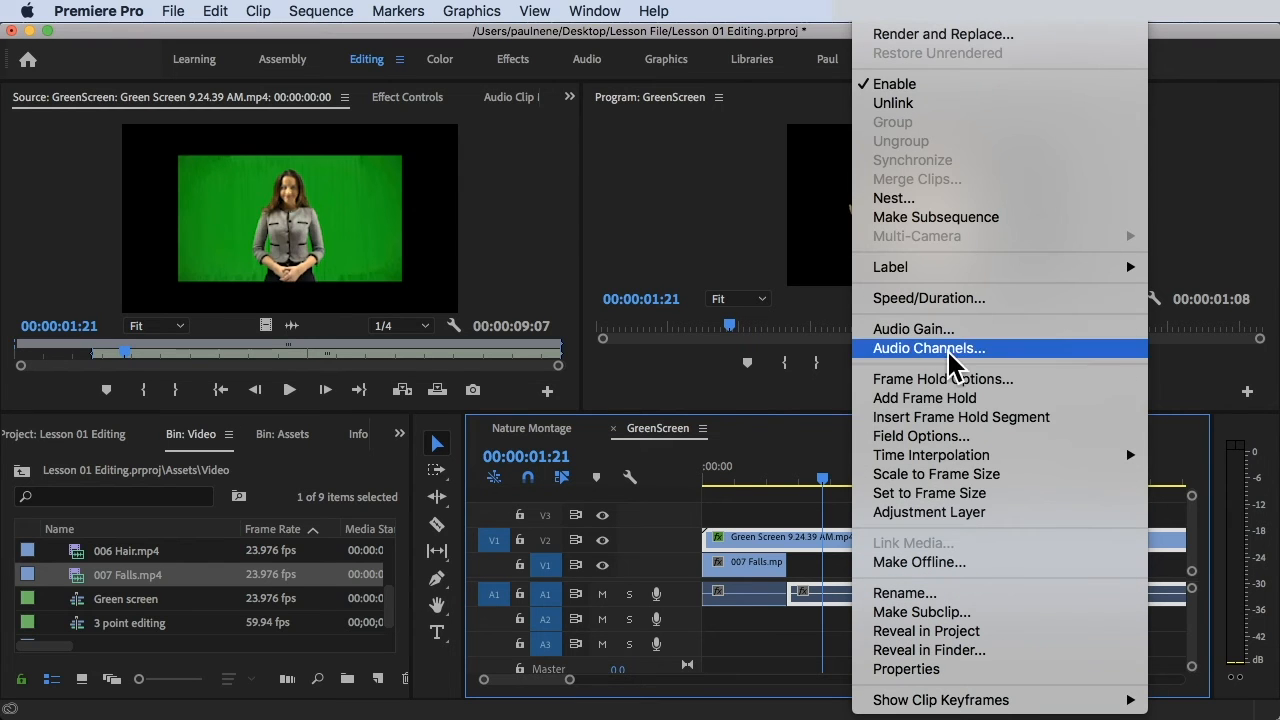
pyautogui.click(928, 104)
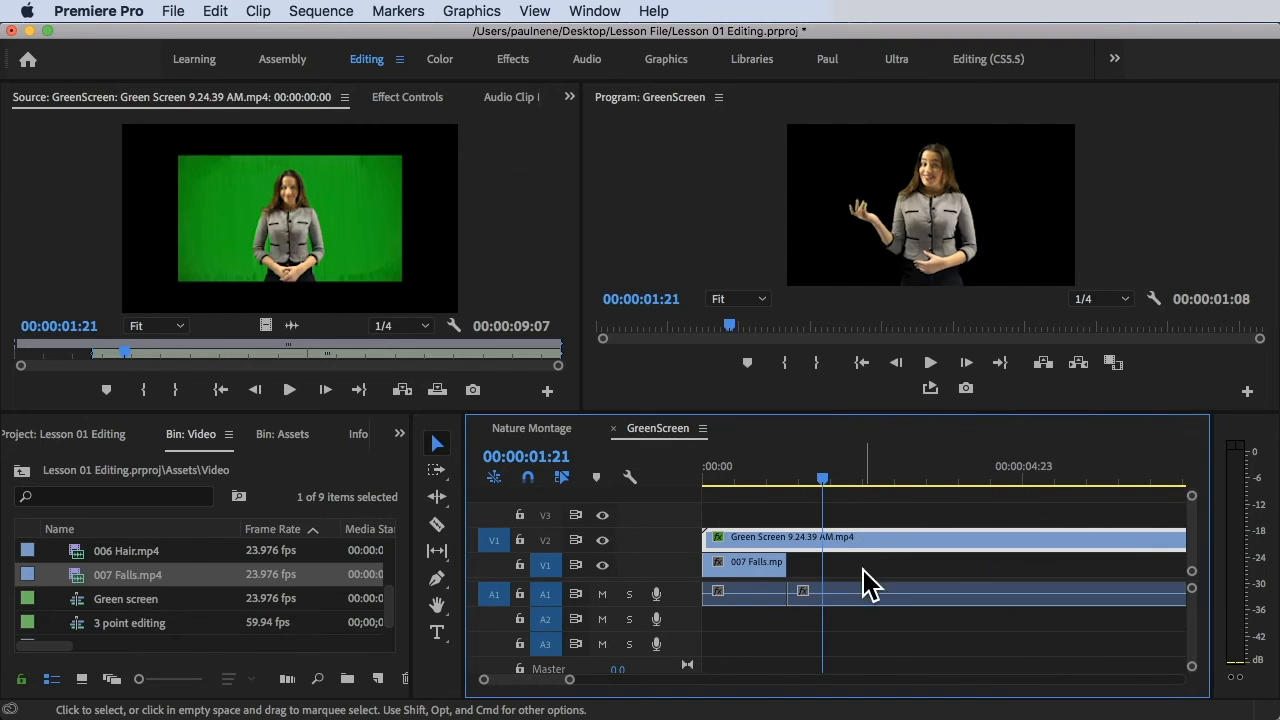
pyautogui.moveTo(868, 603); pyautogui.dragTo(900, 603)
pyautogui.click(852, 546)
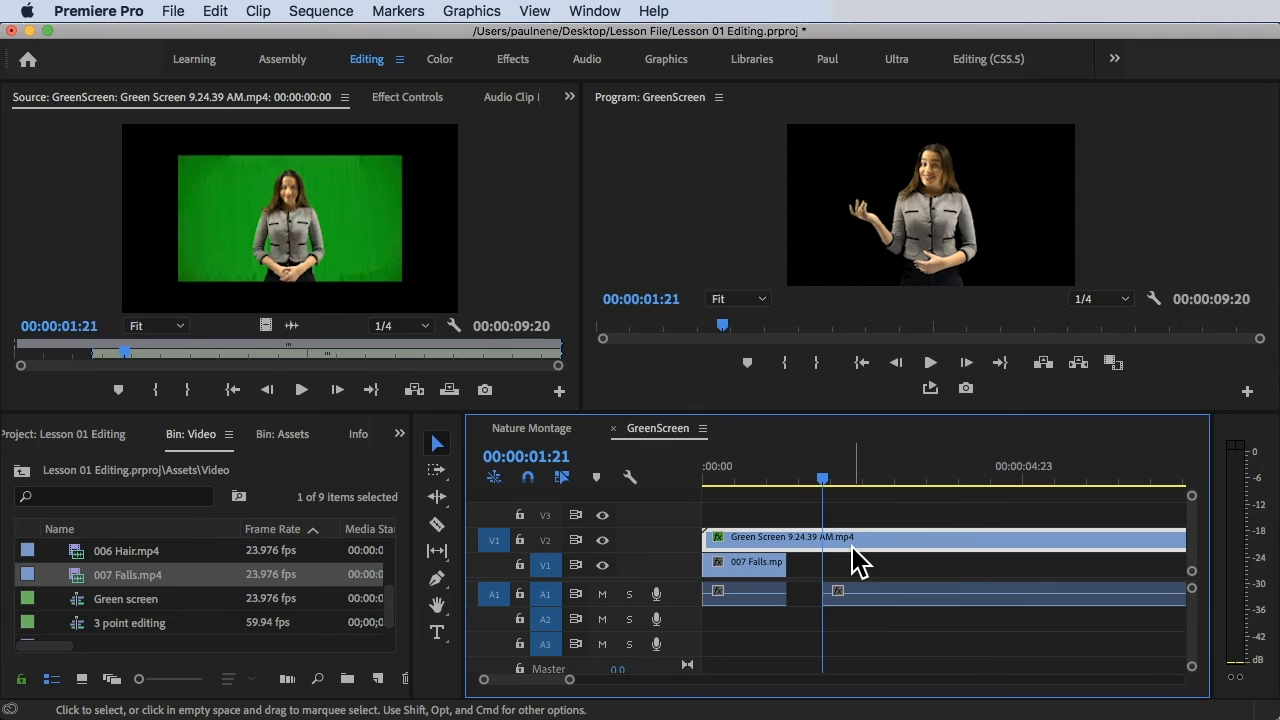
pyautogui.click(866, 594)
pyautogui.press('Delete')
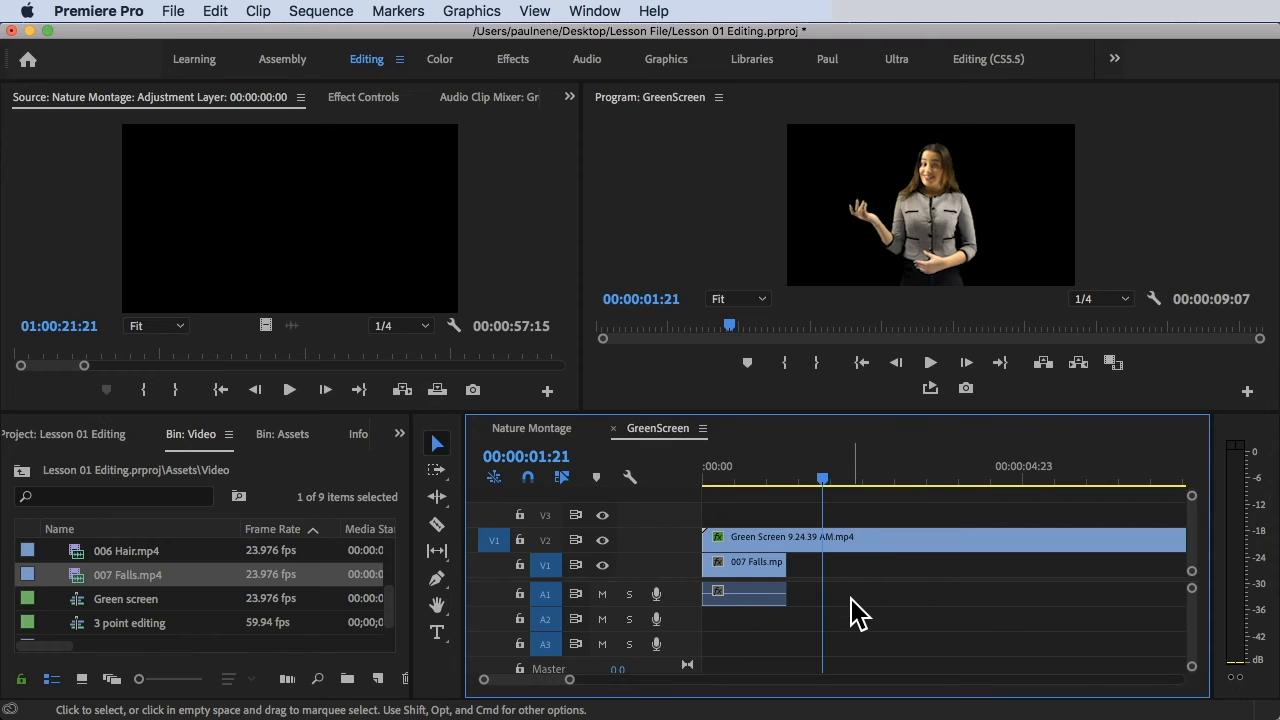
# Set the 007 Falls.mp4 clip on V1 to 5% speed in Clip Speed / Duration.
pyautogui.scroll(-10, 851, 599)
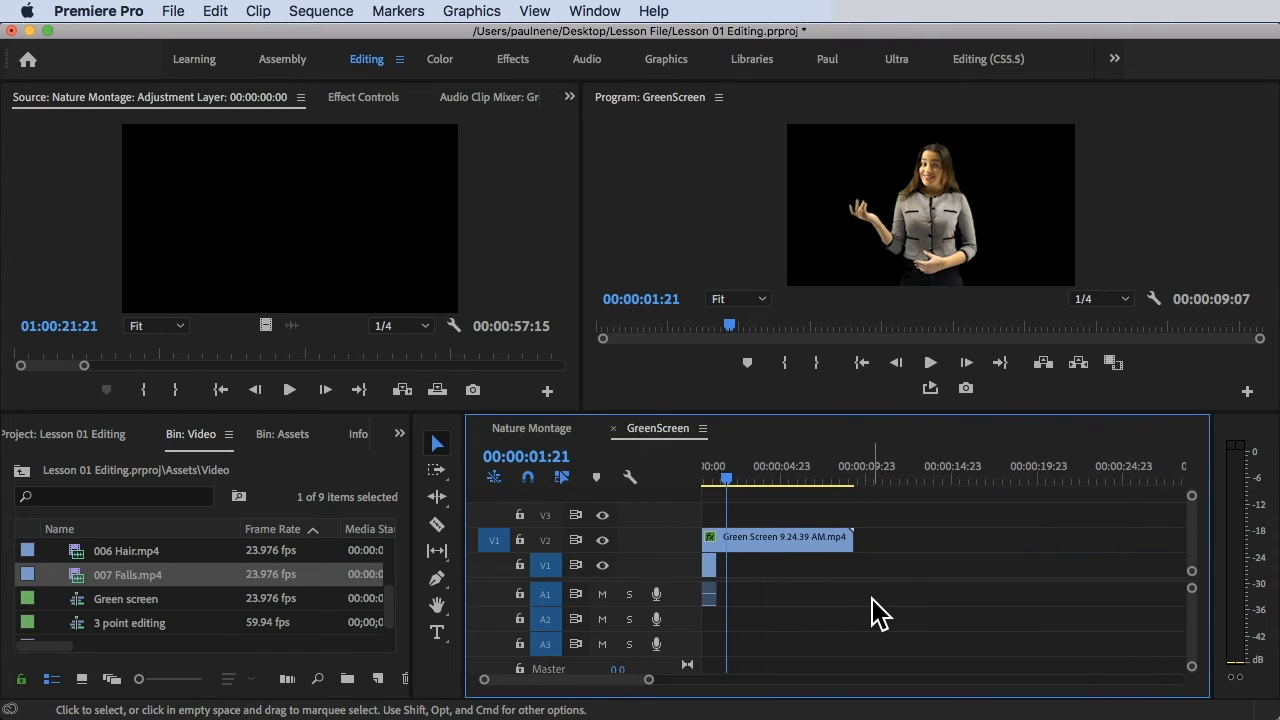
pyautogui.scroll(-1, 875, 600)
pyautogui.hscroll(-1, 875, 600)
pyautogui.click(714, 570)
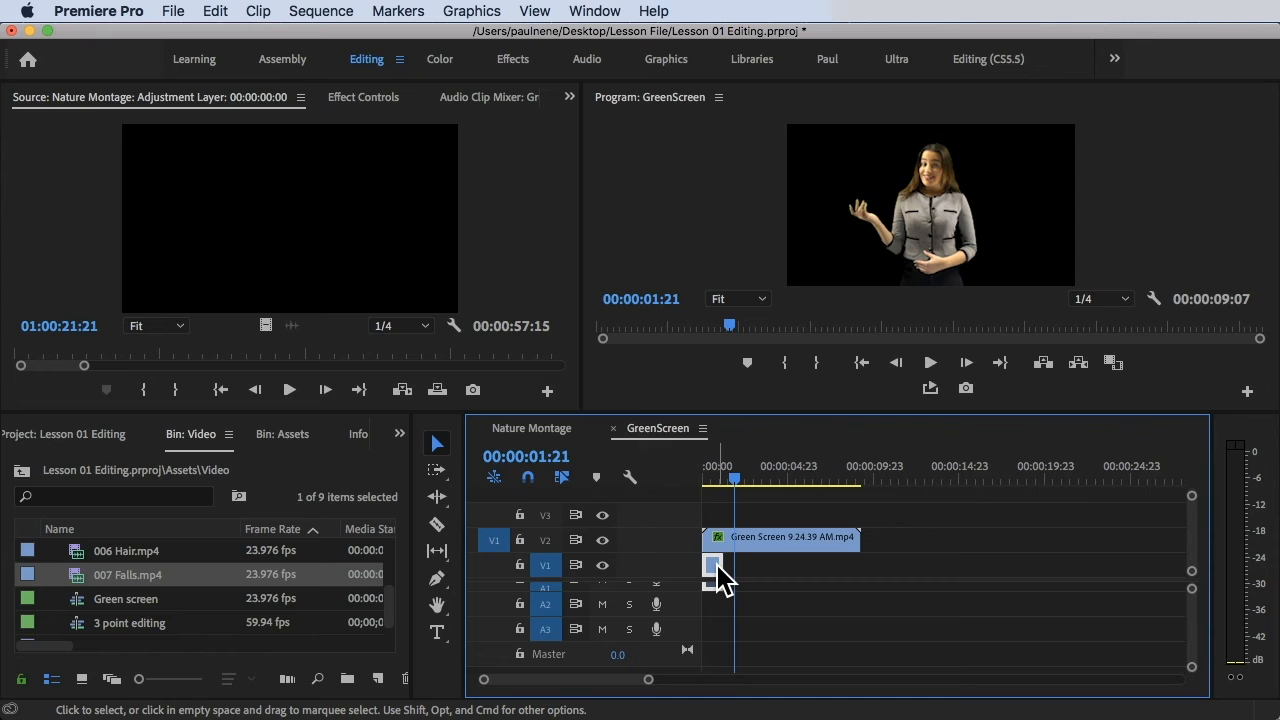
pyautogui.press('r')
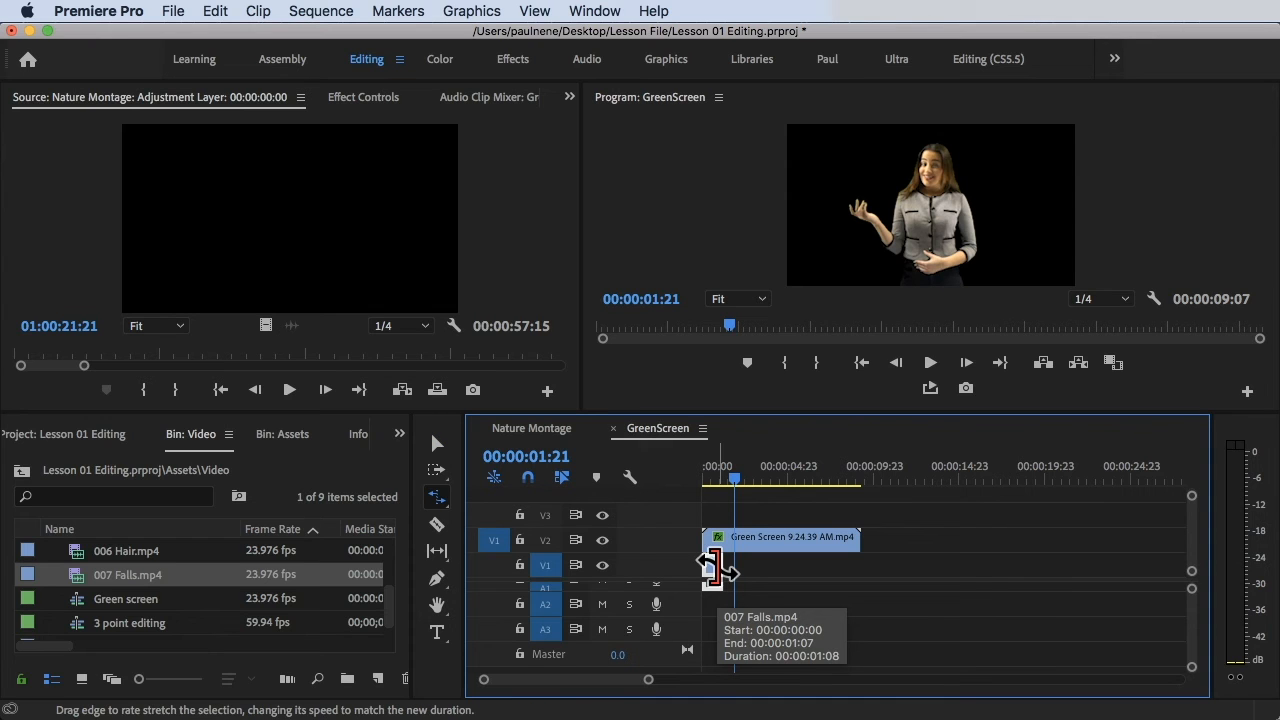
pyautogui.press('v')
pyautogui.press('super+r')
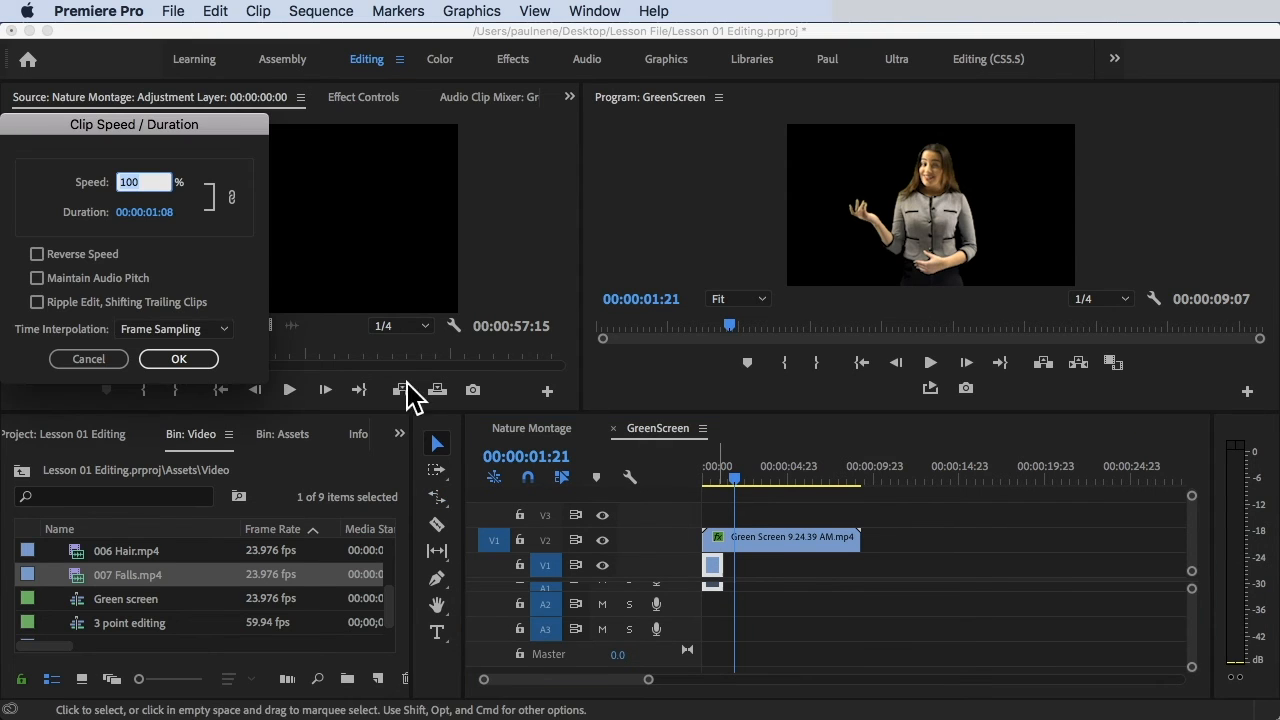
pyautogui.write('50')
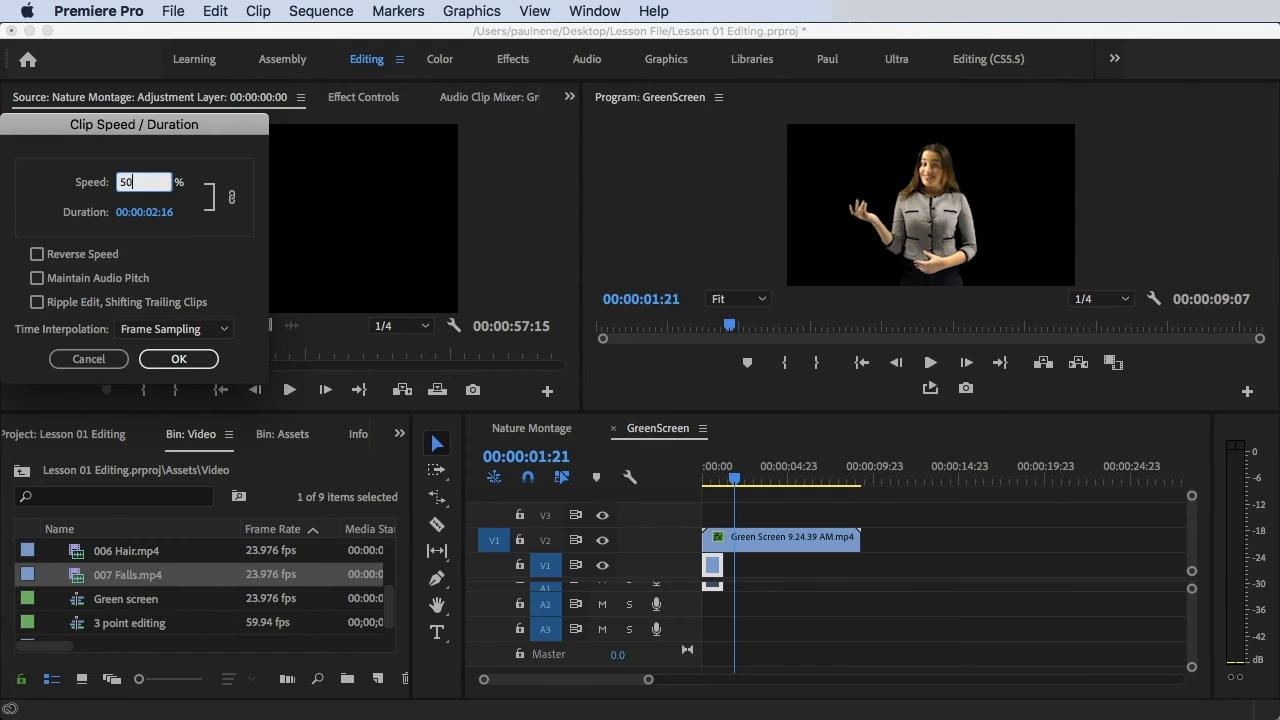
pyautogui.press('Return')
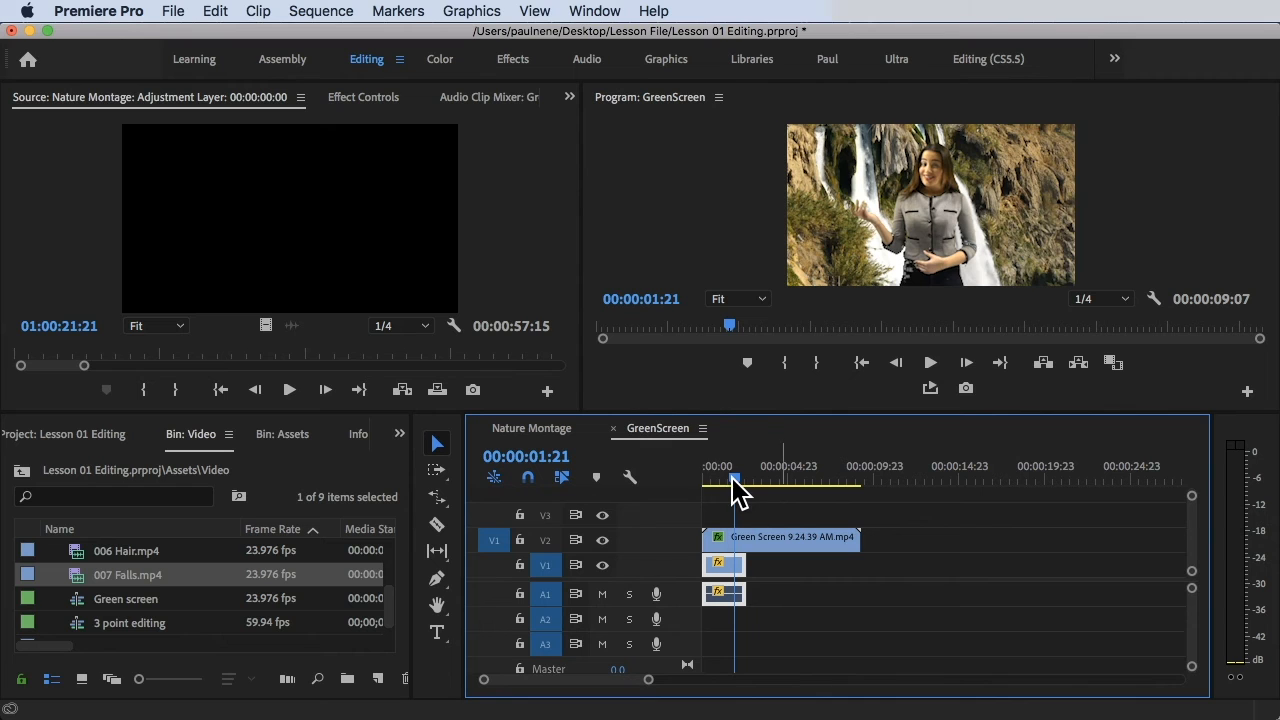
pyautogui.moveTo(760, 490); pyautogui.dragTo(680, 487)
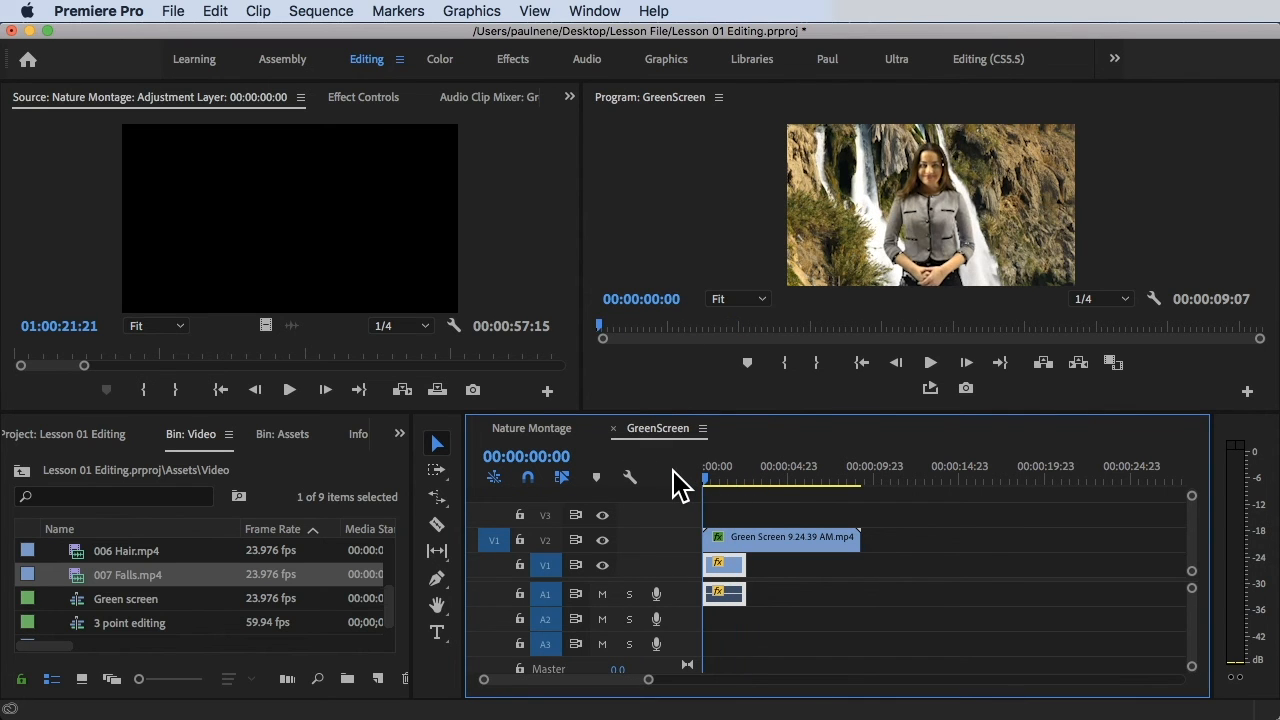
pyautogui.press('space')
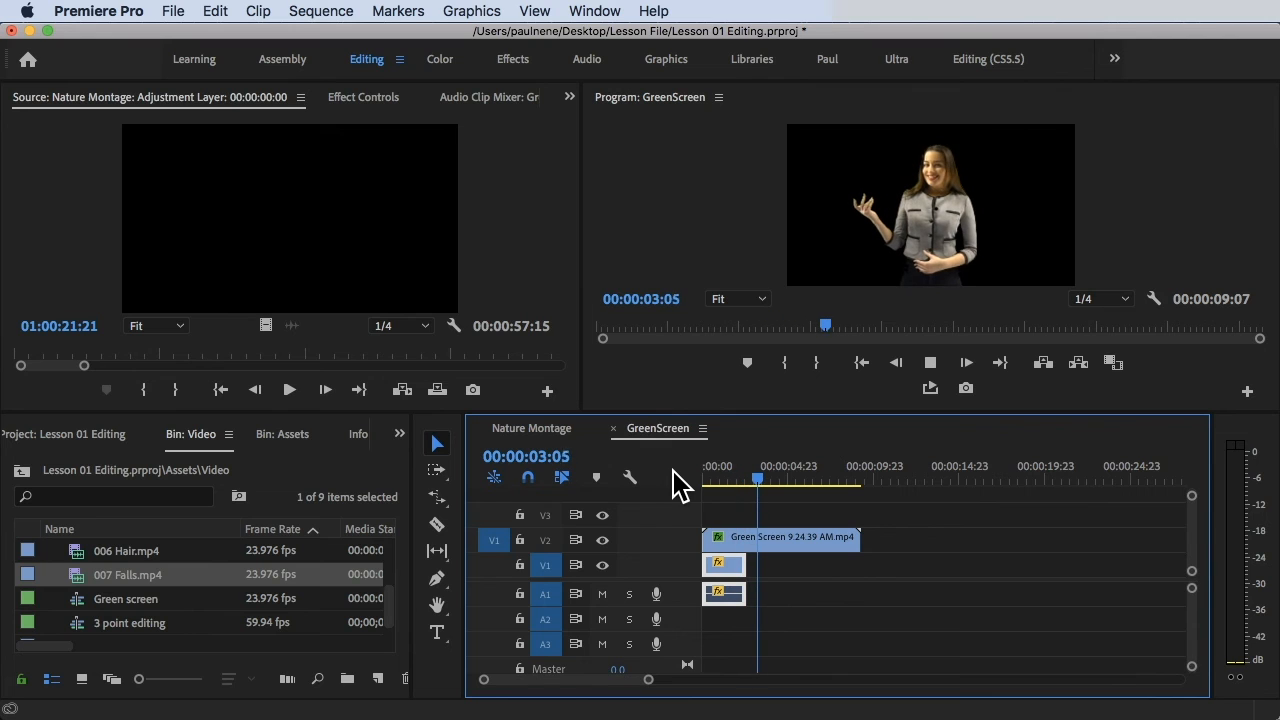
pyautogui.press('space')
pyautogui.moveTo(760, 482); pyautogui.dragTo(780, 487)
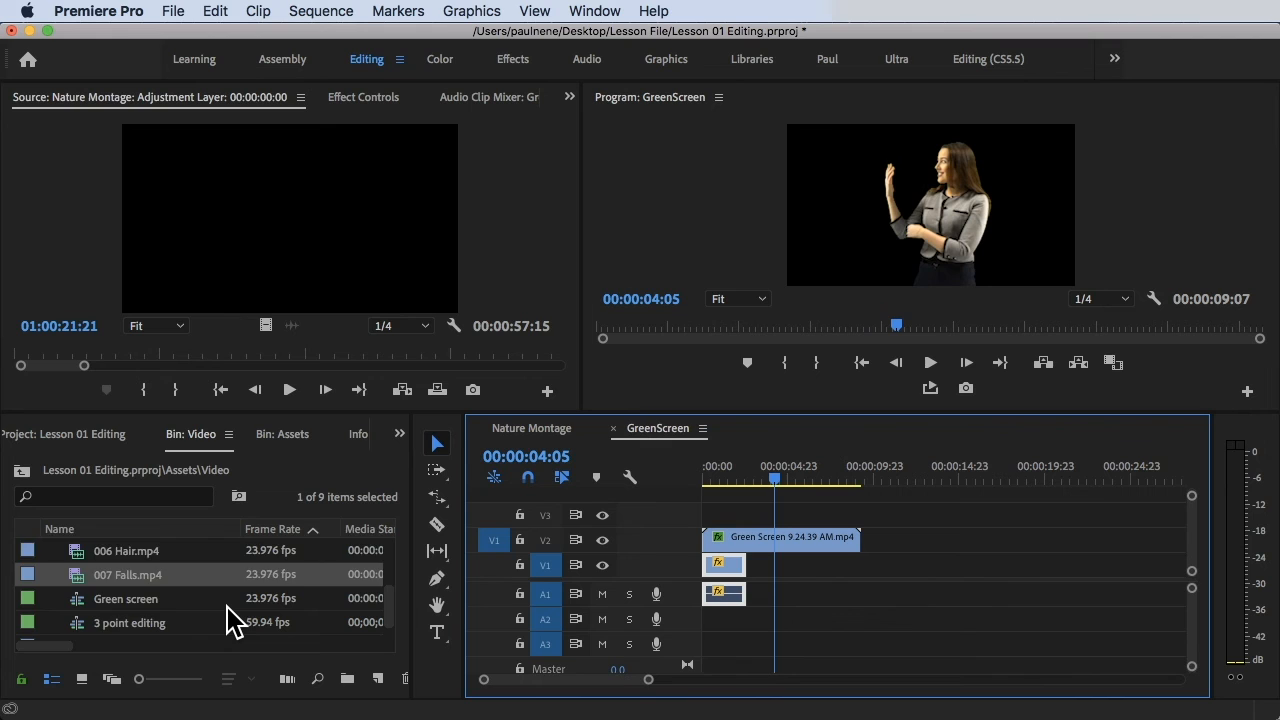
pyautogui.scroll(-1, 228, 620)
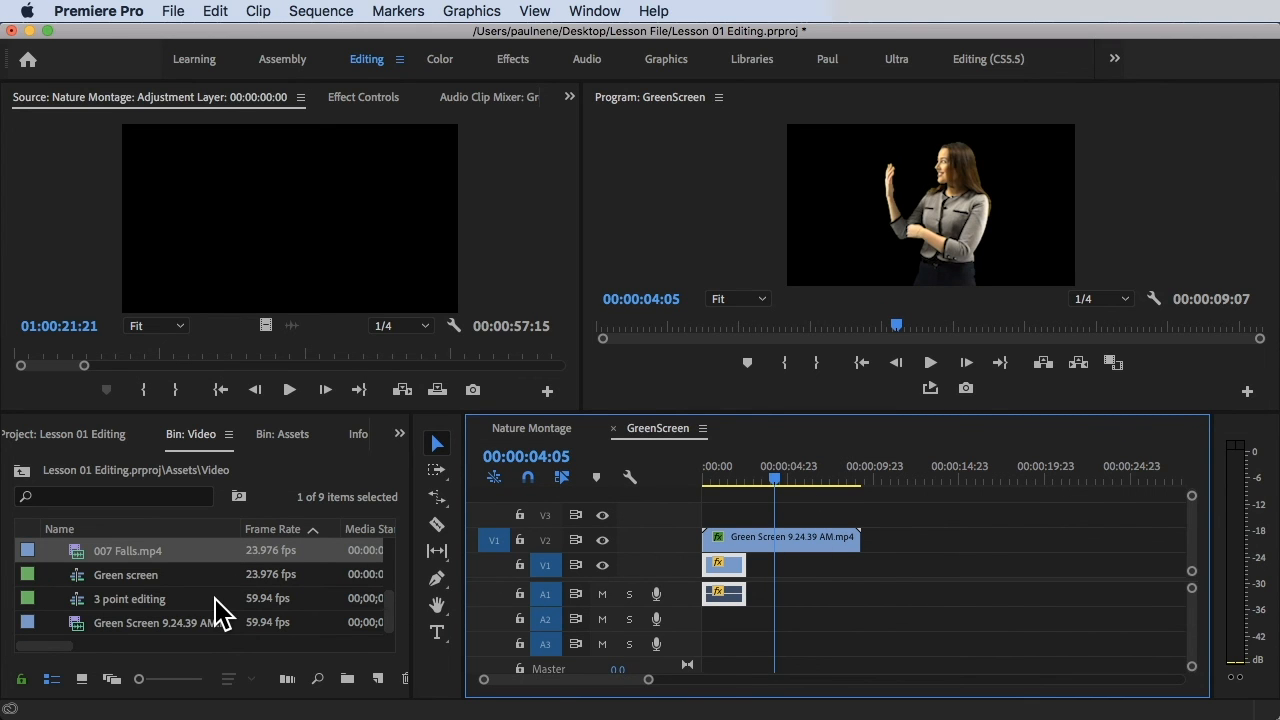
# Start a new Color Matte, accepting the 1920×1080 video settings.
pyautogui.click(379, 679)
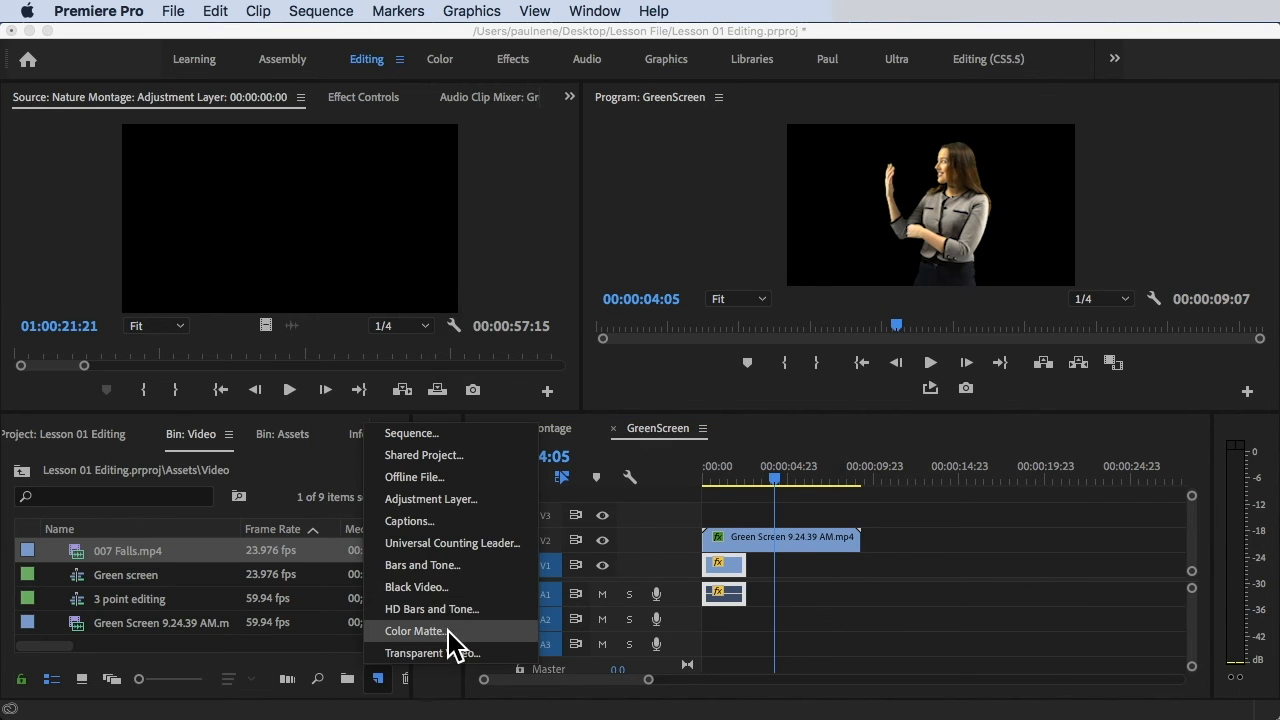
pyautogui.click(450, 635)
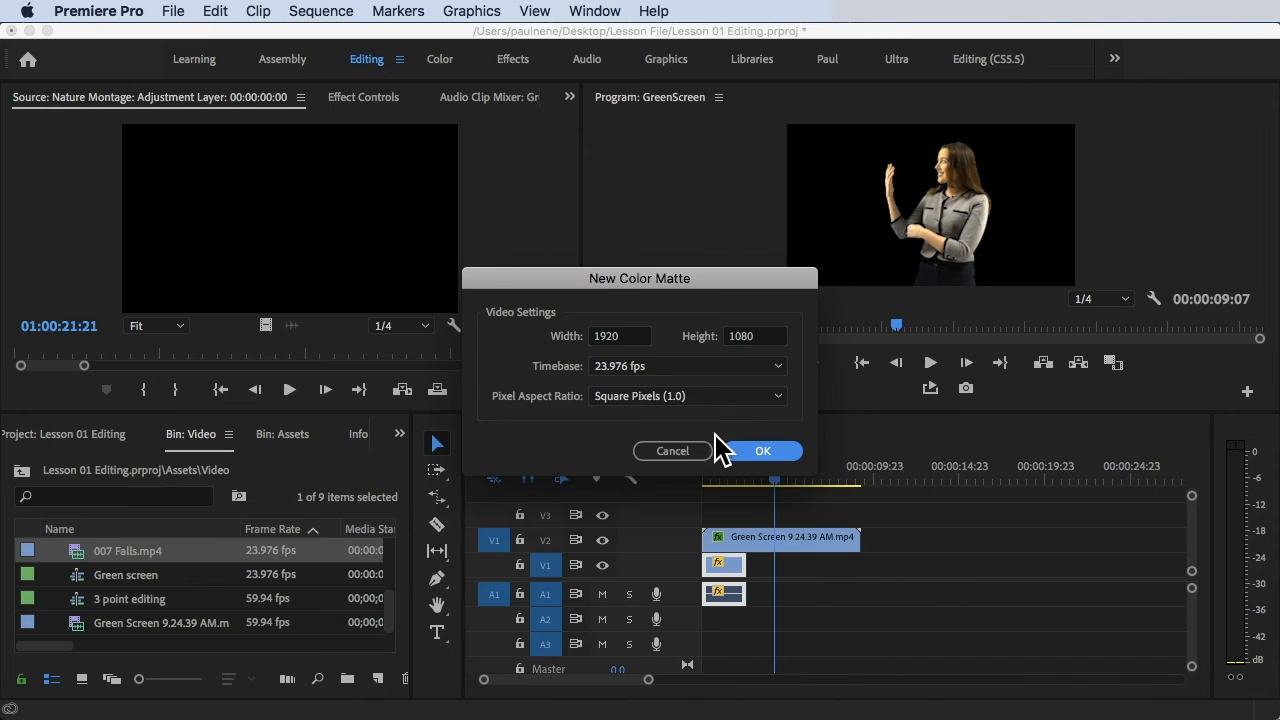
pyautogui.click(757, 451)
# Pick a light blue in the Color Picker and name the matte 'blue'.
pyautogui.click(577, 237)
pyautogui.click(627, 273)
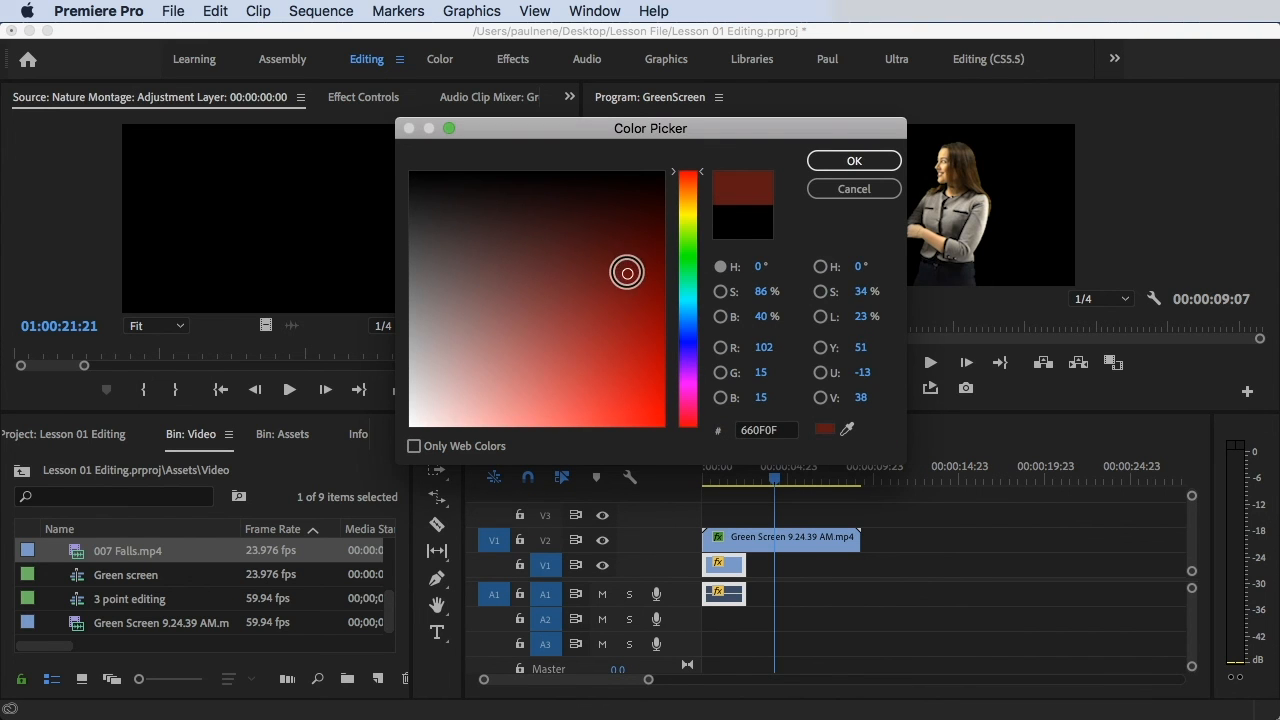
pyautogui.click(688, 342)
pyautogui.moveTo(627, 273)
pyautogui.mouseDown()
pyautogui.moveTo(517, 289)
pyautogui.moveTo(462, 274)
pyautogui.moveTo(490, 383)
pyautogui.moveTo(536, 409)
pyautogui.moveTo(503, 400)
pyautogui.moveTo(556, 308)
pyautogui.moveTo(490, 300)
pyautogui.moveTo(467, 406)
pyautogui.moveTo(474, 366)
pyautogui.moveTo(487, 371)
pyautogui.mouseUp()
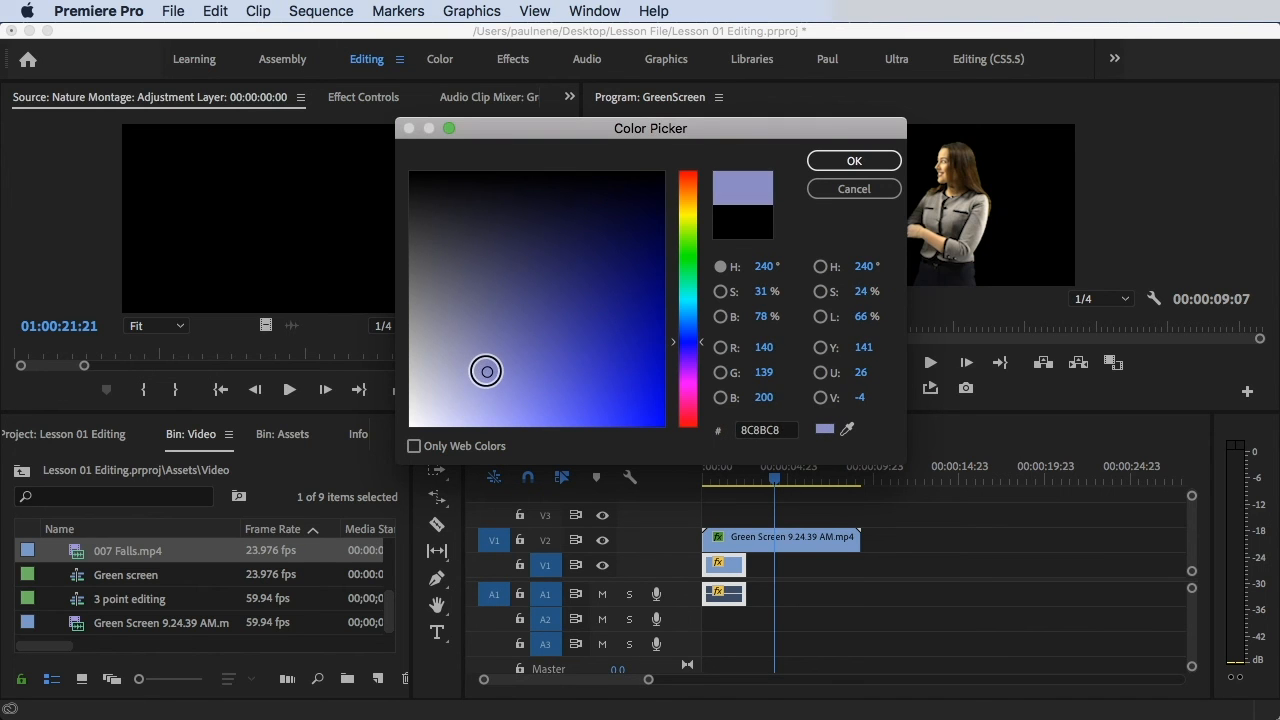
pyautogui.click(874, 163)
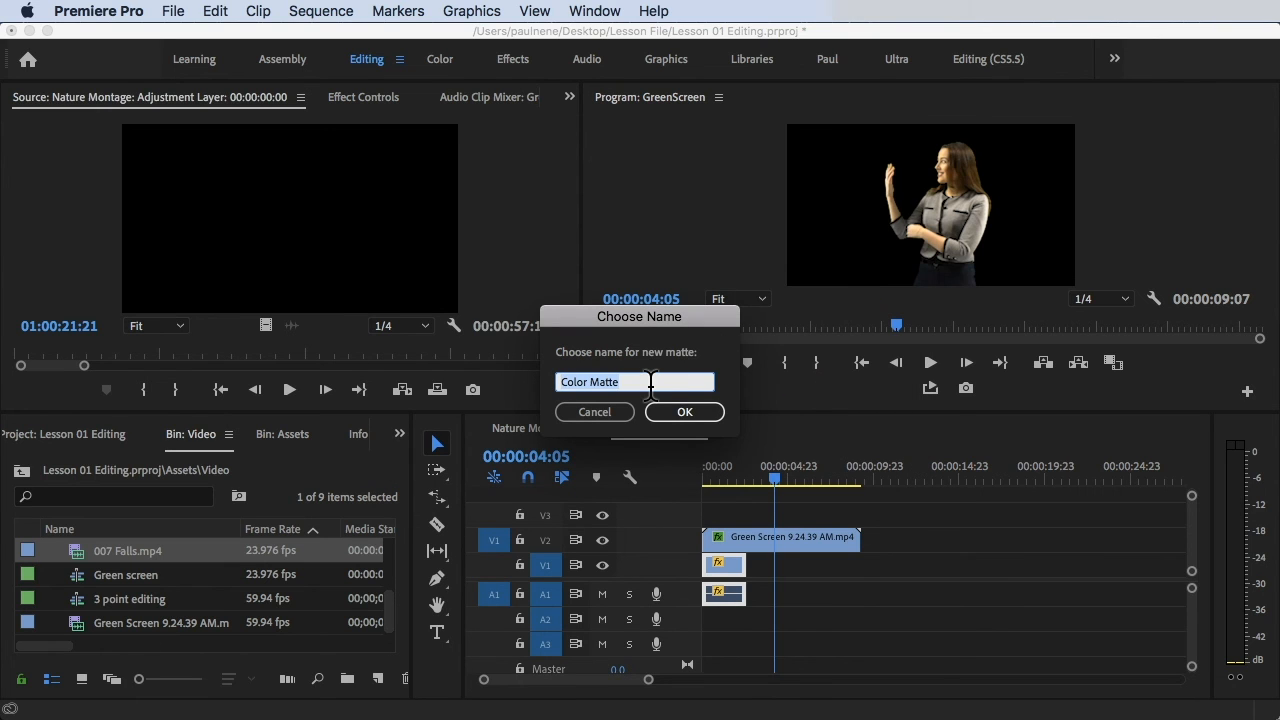
pyautogui.write('blue')
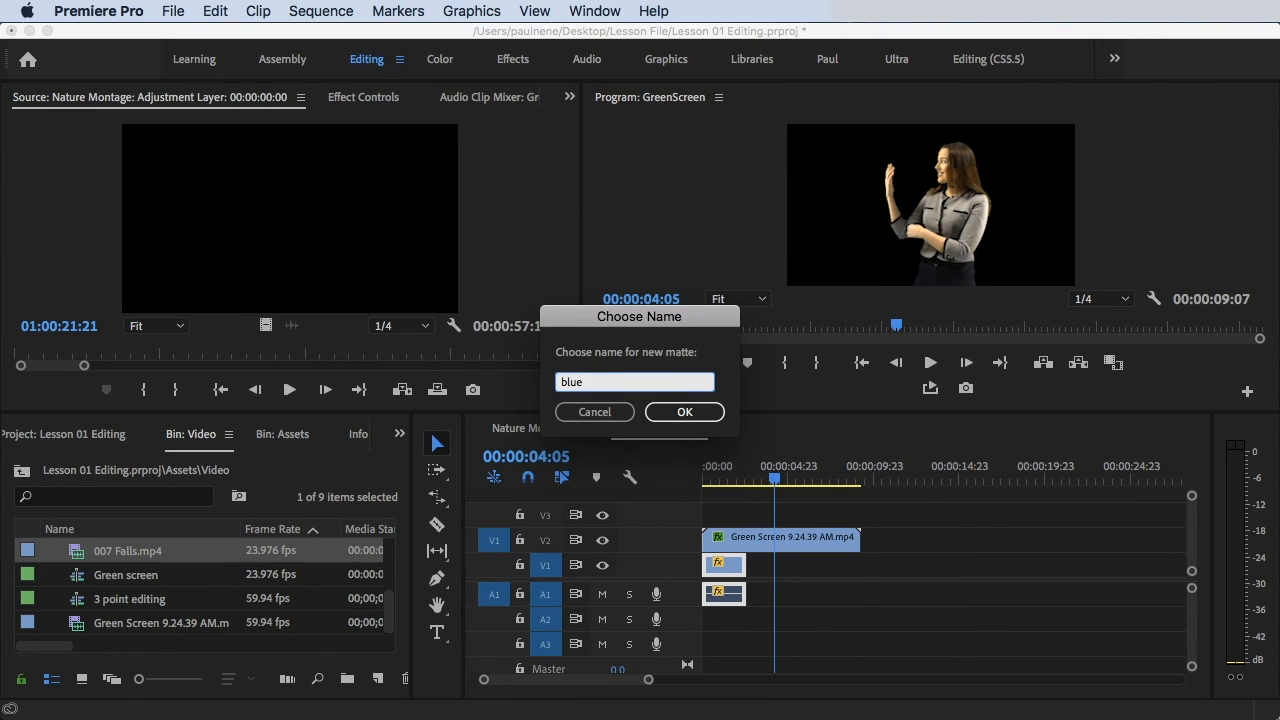
pyautogui.press('Return')
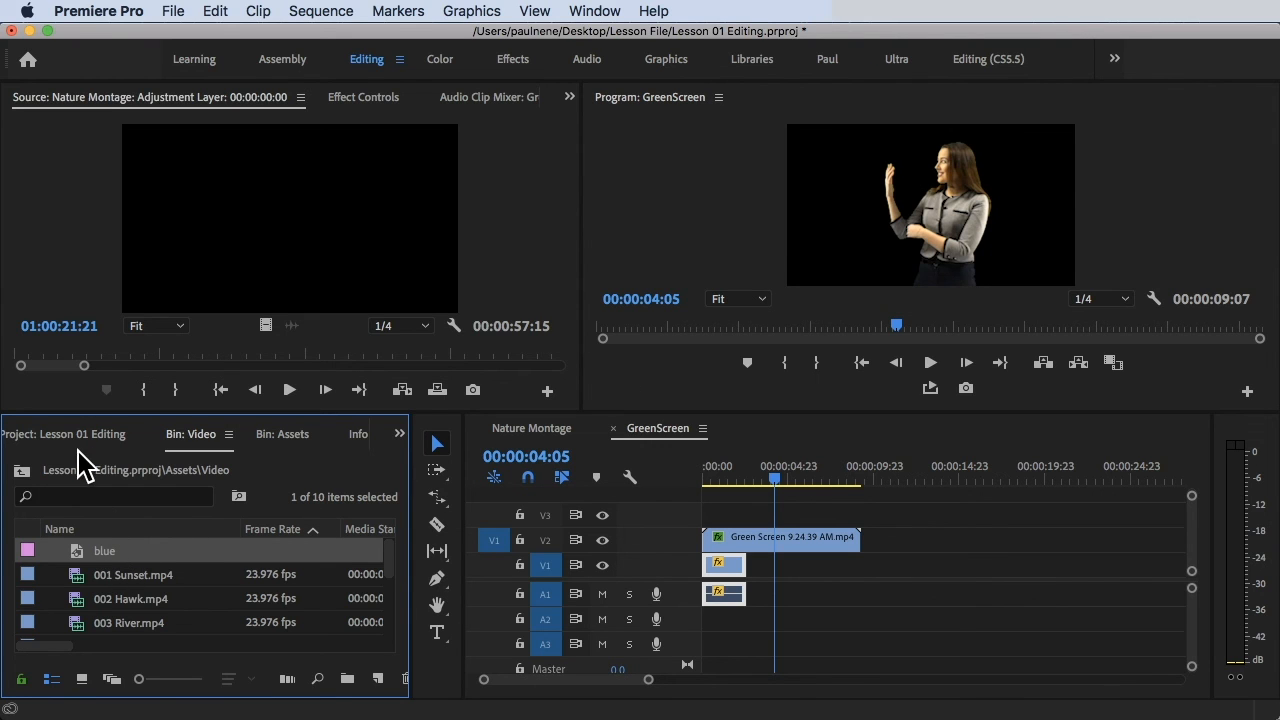
# Place the blue matte on V1 after the waterfall and trim it to the green-screen clip's end.
pyautogui.moveTo(92, 552); pyautogui.dragTo(770, 566)
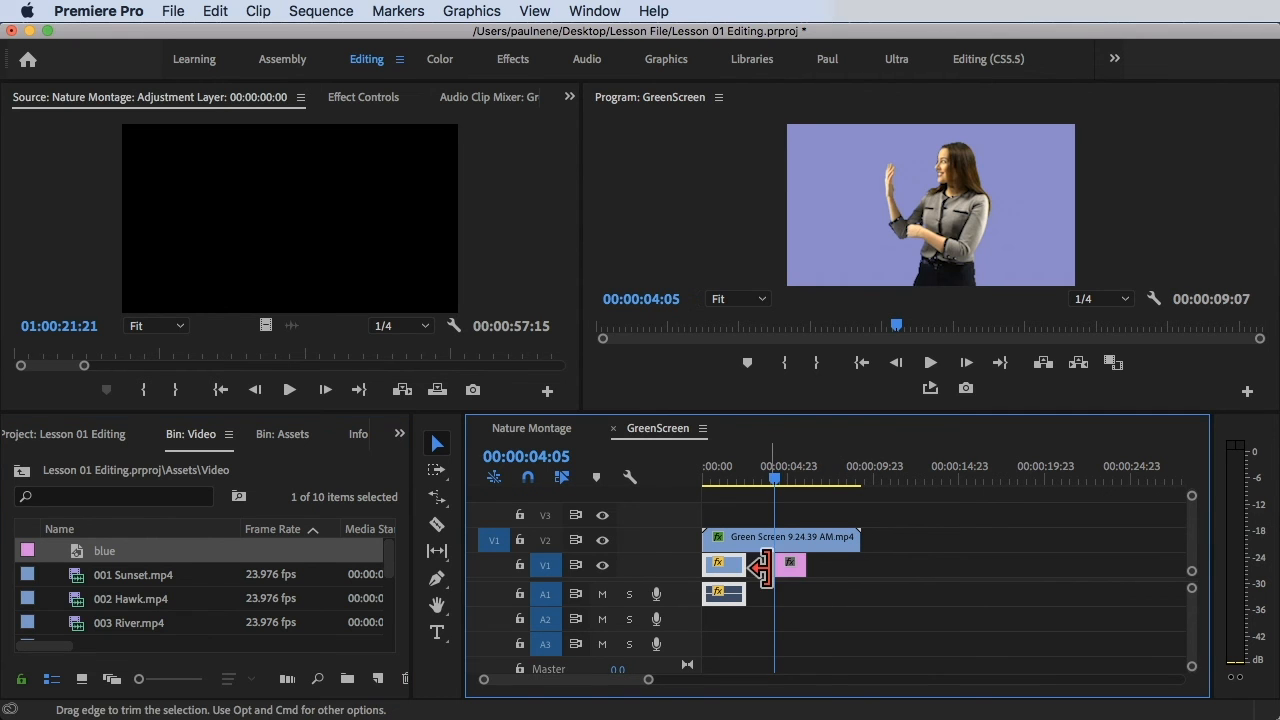
pyautogui.moveTo(776, 470); pyautogui.dragTo(790, 472)
pyautogui.moveTo(820, 572); pyautogui.dragTo(880, 571)
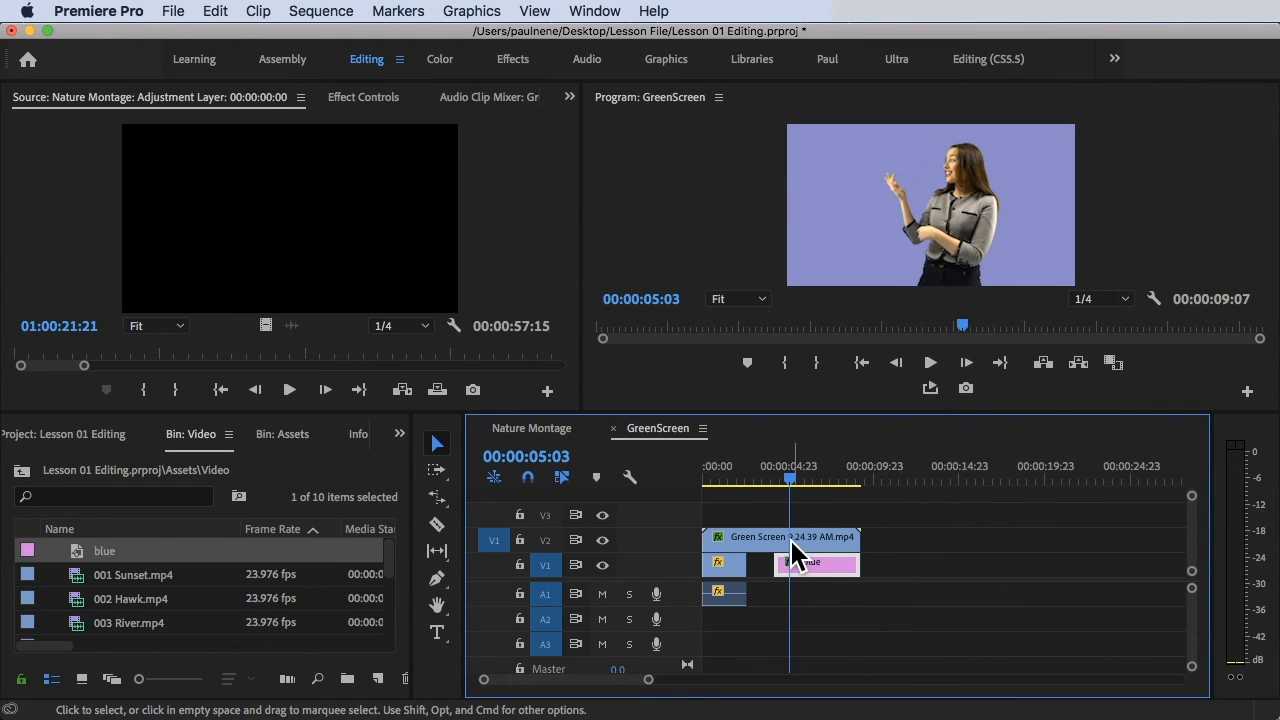
pyautogui.moveTo(777, 565); pyautogui.dragTo(750, 565)
pyautogui.click(753, 476)
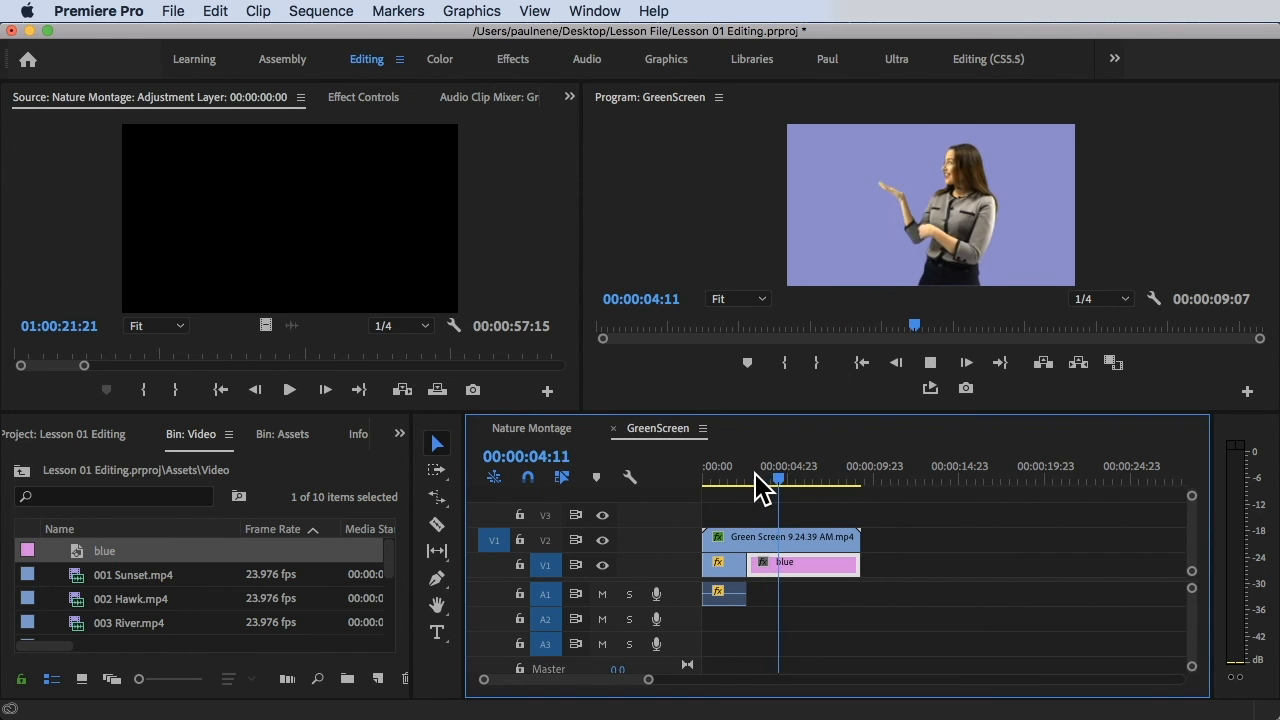
pyautogui.press('space')
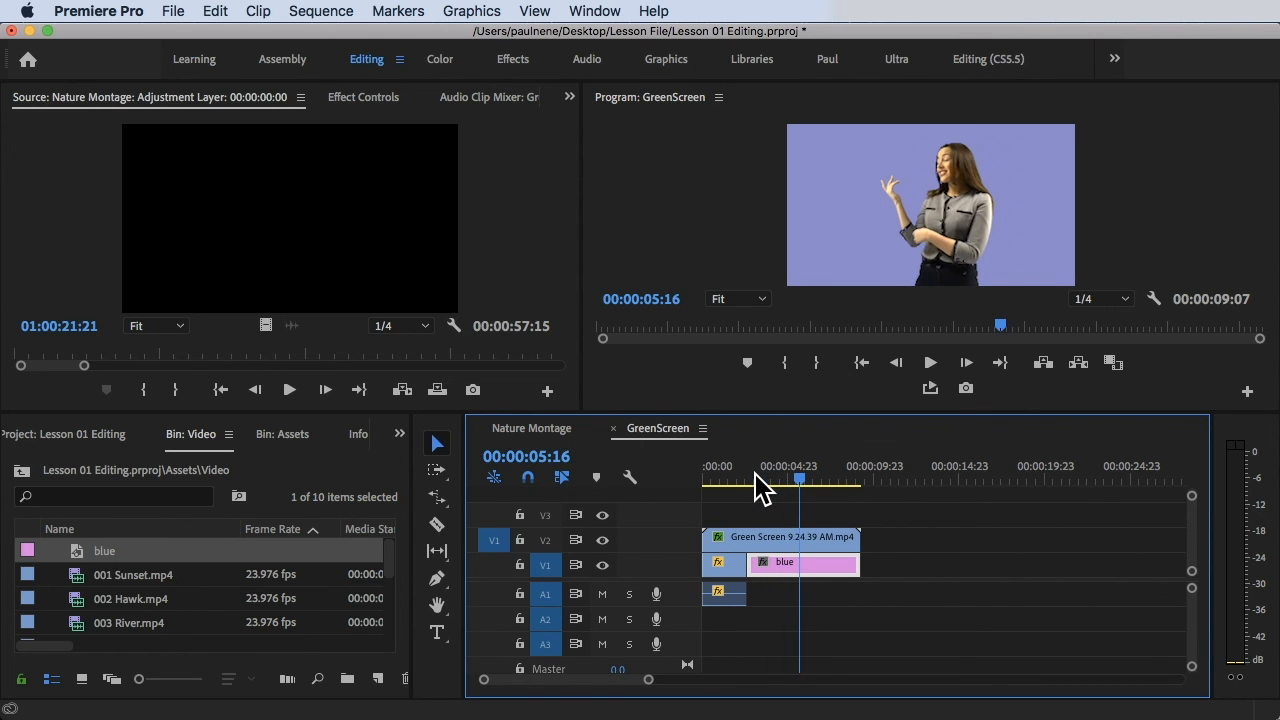
# Recolour the matte to a deep blue in the Color Picker.
pyautogui.doubleClick(838, 580)
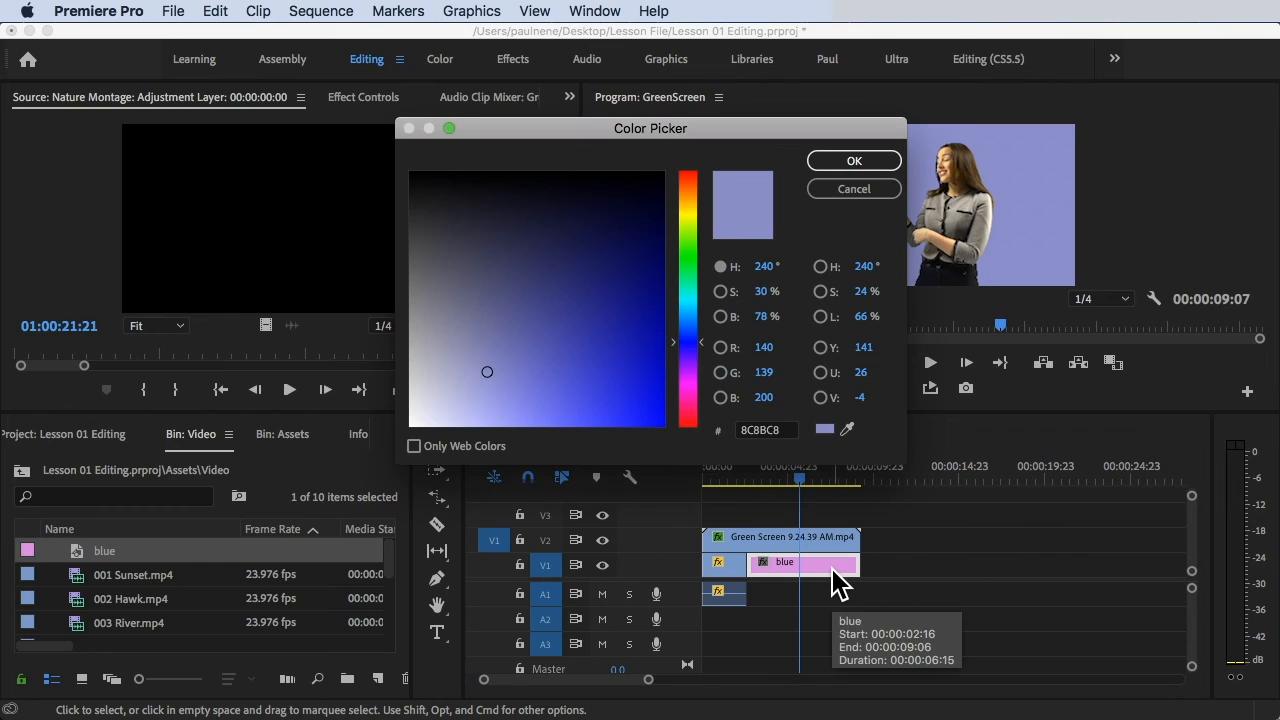
pyautogui.moveTo(584, 302)
pyautogui.mouseDown()
pyautogui.moveTo(620, 328)
pyautogui.moveTo(614, 426)
pyautogui.moveTo(649, 413)
pyautogui.mouseUp()
pyautogui.click(880, 164)
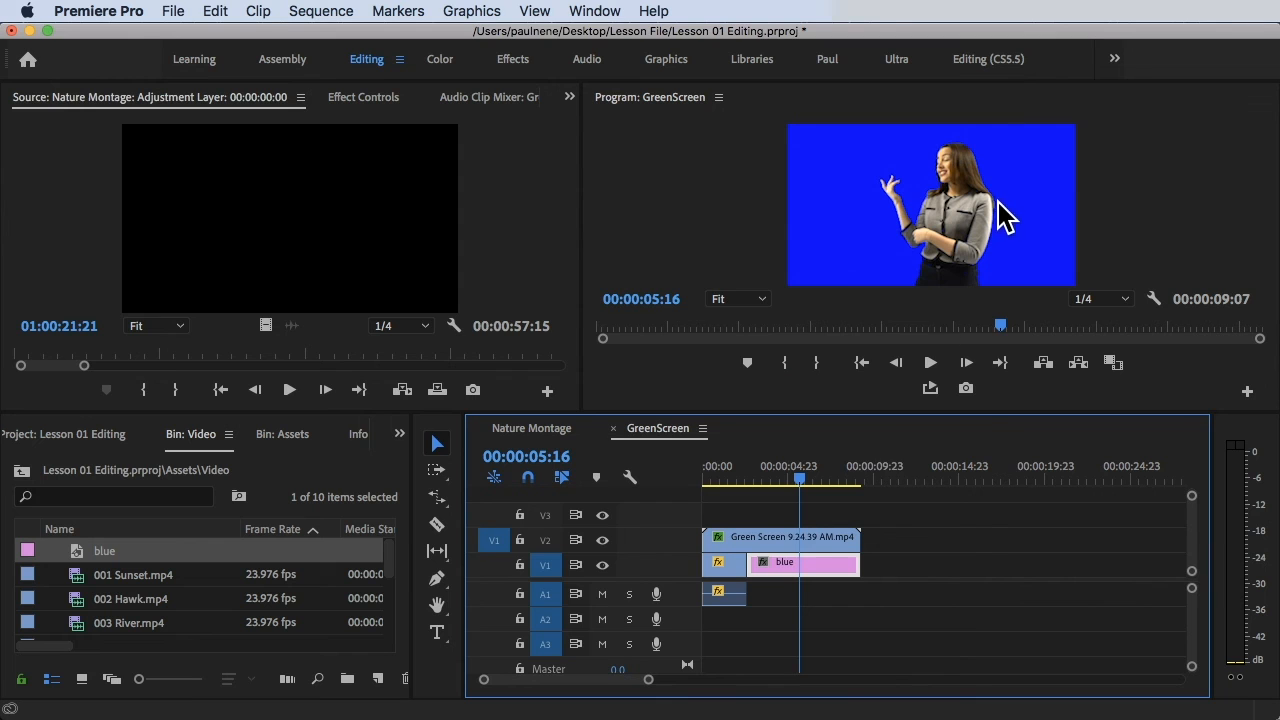
# Change the matte to saturated orange C93F11 and play from 00:00:03:05 to check it.
pyautogui.doubleClick(812, 578)
pyautogui.moveTo(662, 400)
pyautogui.mouseDown()
pyautogui.moveTo(600, 437)
pyautogui.moveTo(549, 256)
pyautogui.moveTo(510, 263)
pyautogui.mouseUp()
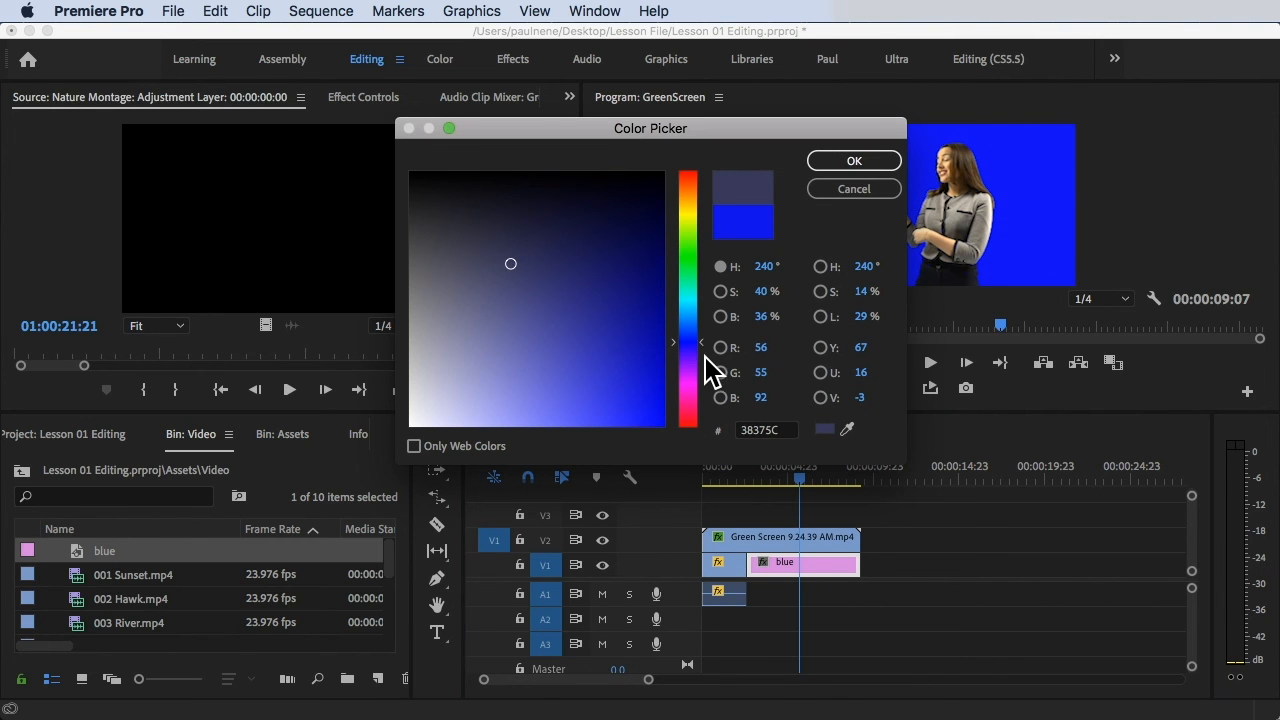
pyautogui.moveTo(702, 343); pyautogui.dragTo(690, 178)
pyautogui.moveTo(560, 300); pyautogui.dragTo(643, 372)
pyautogui.click(848, 162)
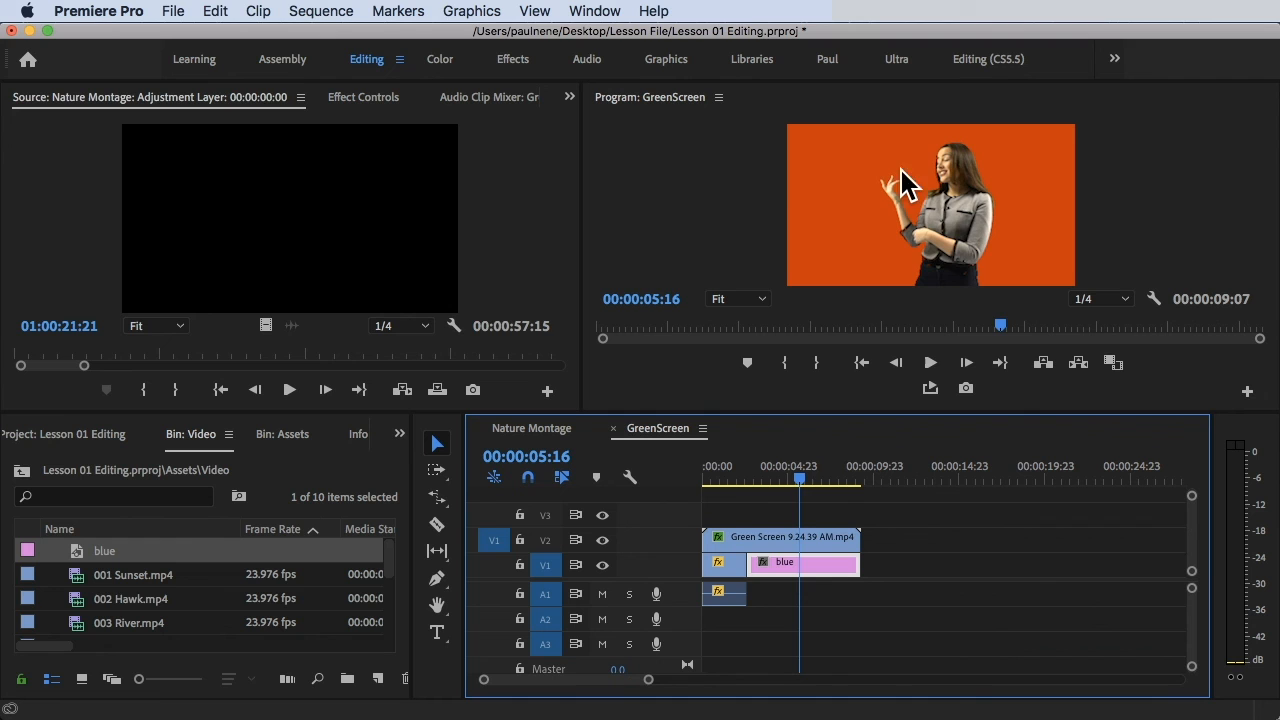
pyautogui.click(766, 481)
pyautogui.press('space')
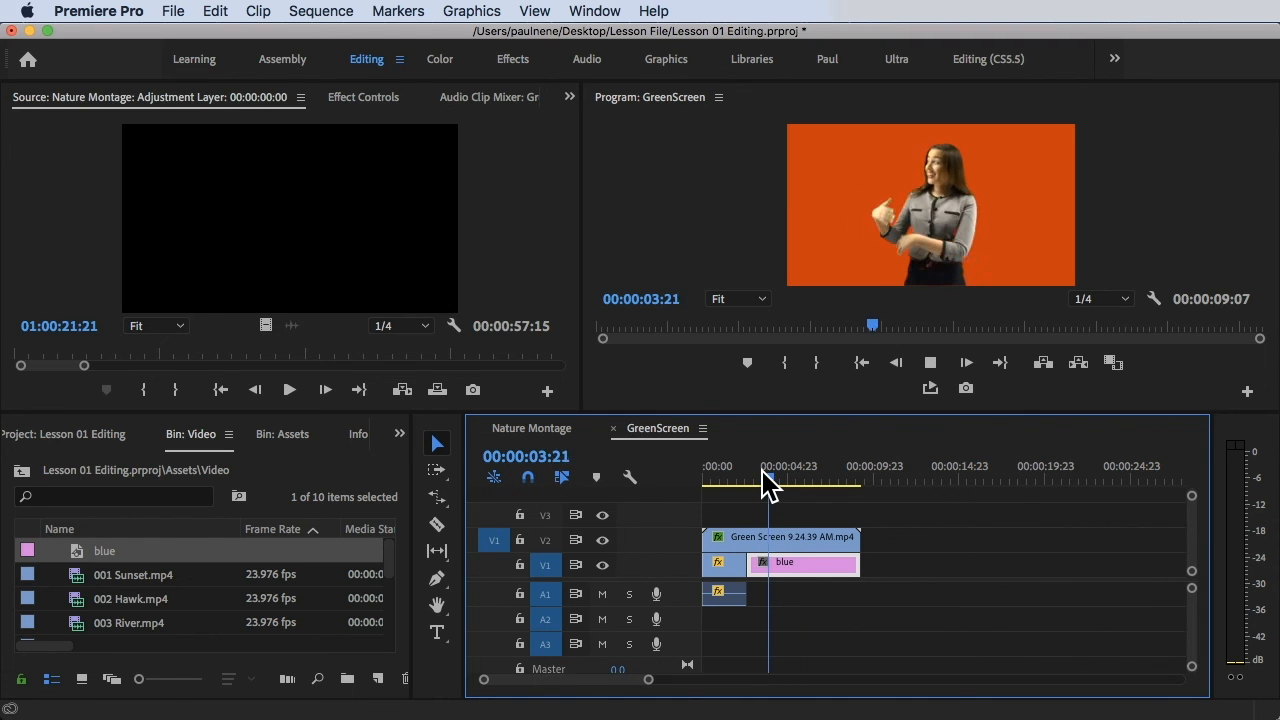
# Move Green Screen 9.24.39 AM.mp4 from V2 to V3 and return the playhead to the start.
pyautogui.press('space')
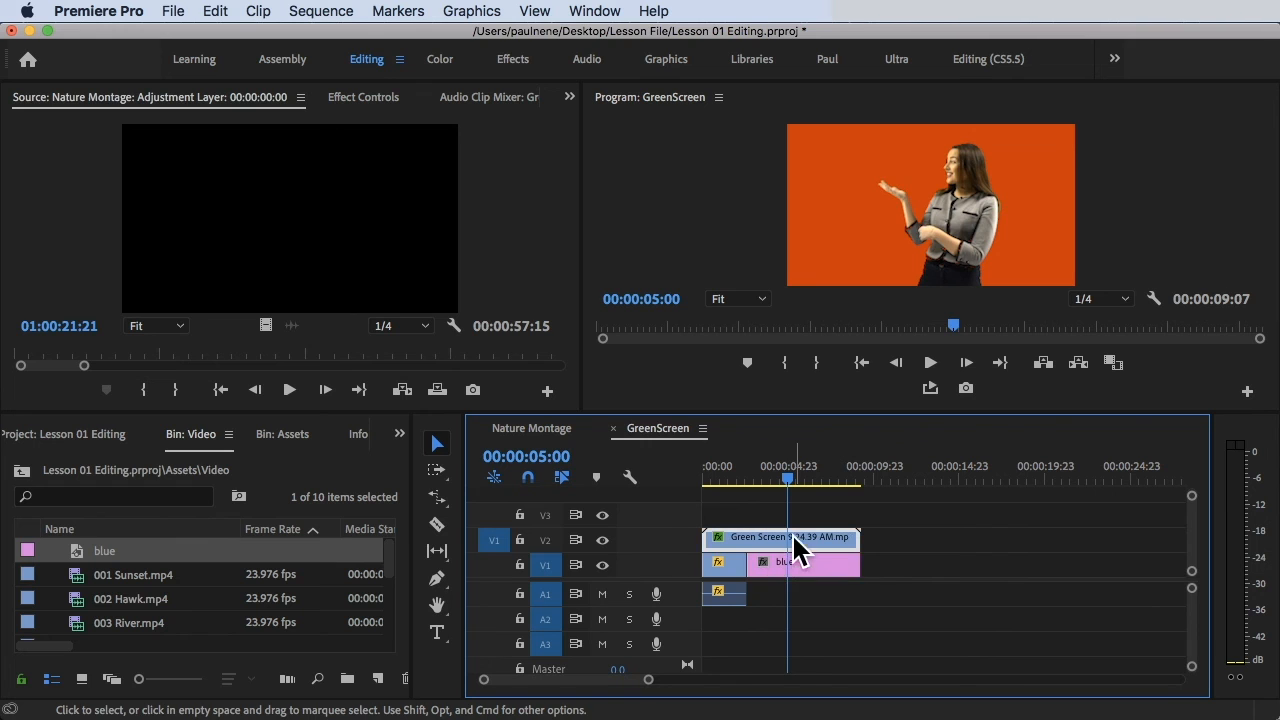
pyautogui.moveTo(792, 535); pyautogui.dragTo(794, 514)
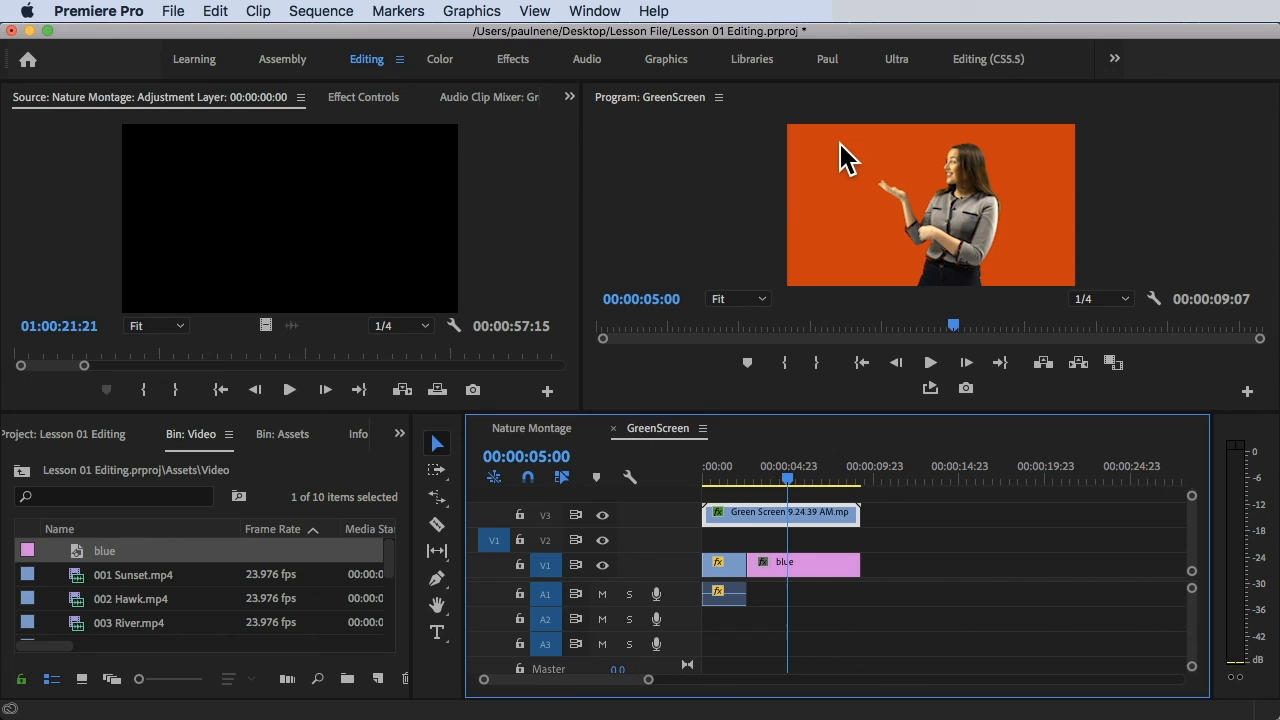
pyautogui.moveTo(789, 474); pyautogui.dragTo(707, 474)
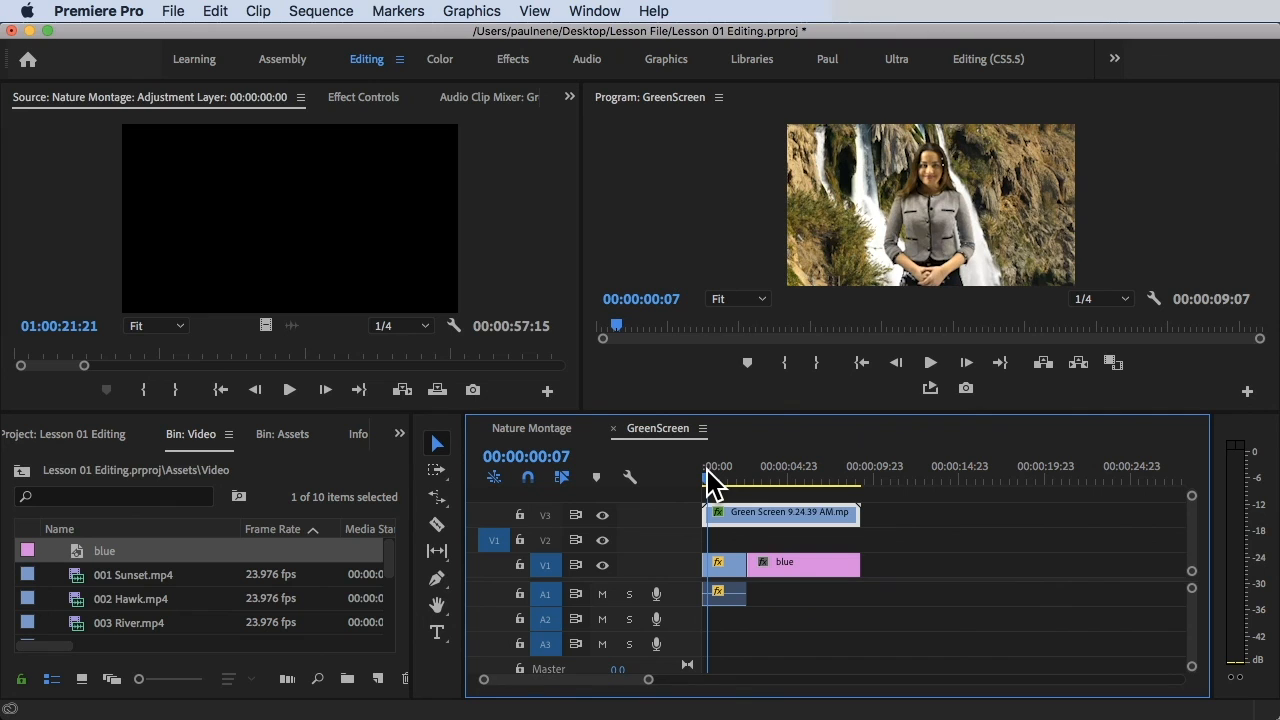